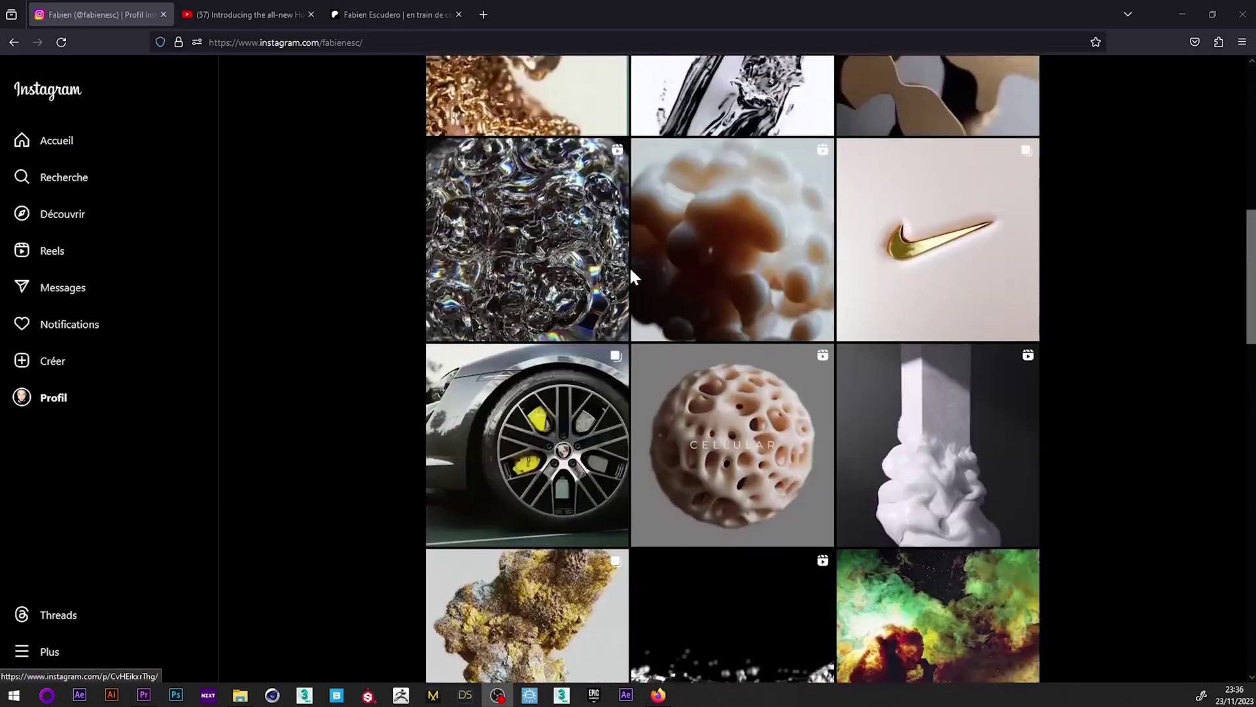
scroll(630, 265, up, 4)
Resume the 'Introducing the all-new HomePod | Apple' video on YouTube
click(259, 9)
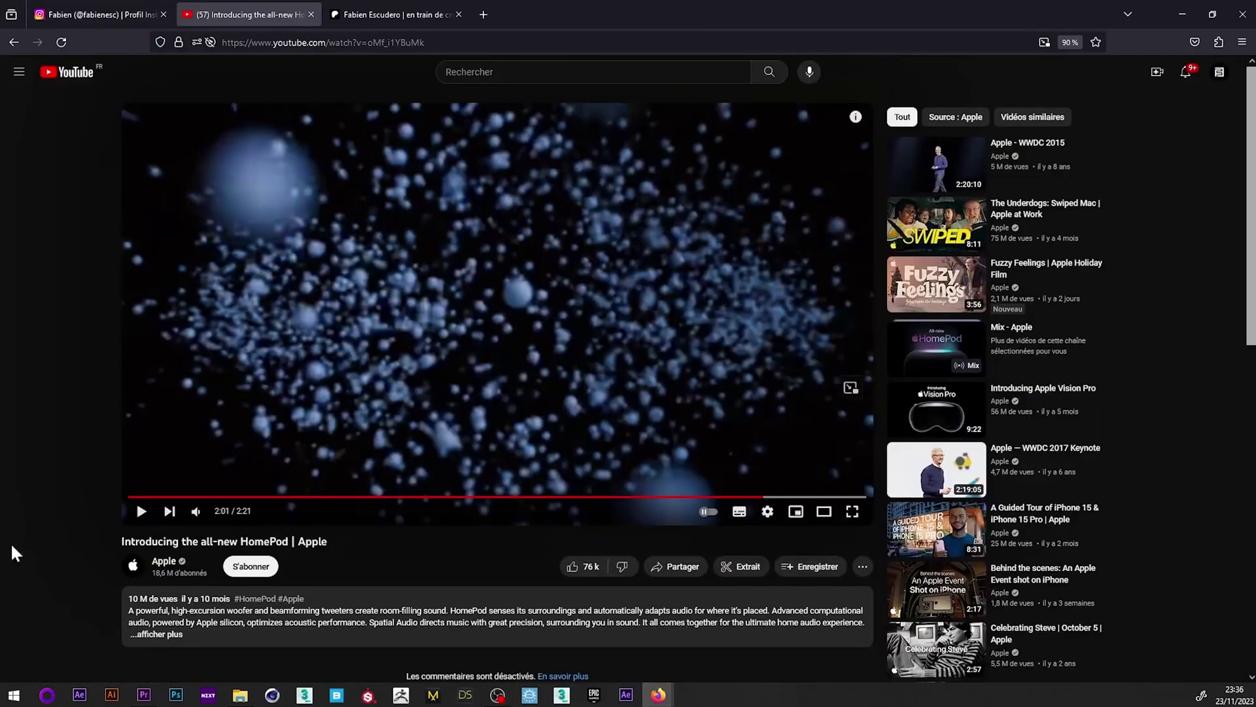
click(141, 511)
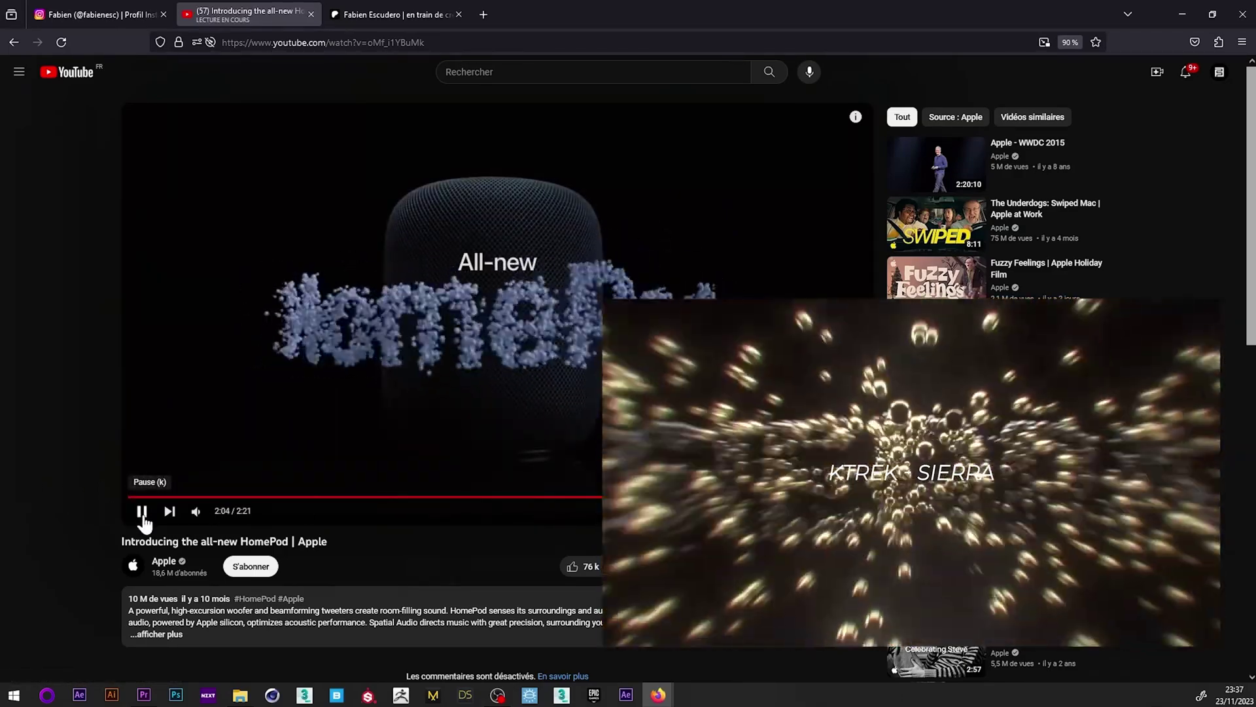
Scroll the creator's Patreon page past the Particle Activated by Music and Particles Explosion posts
click(359, 13)
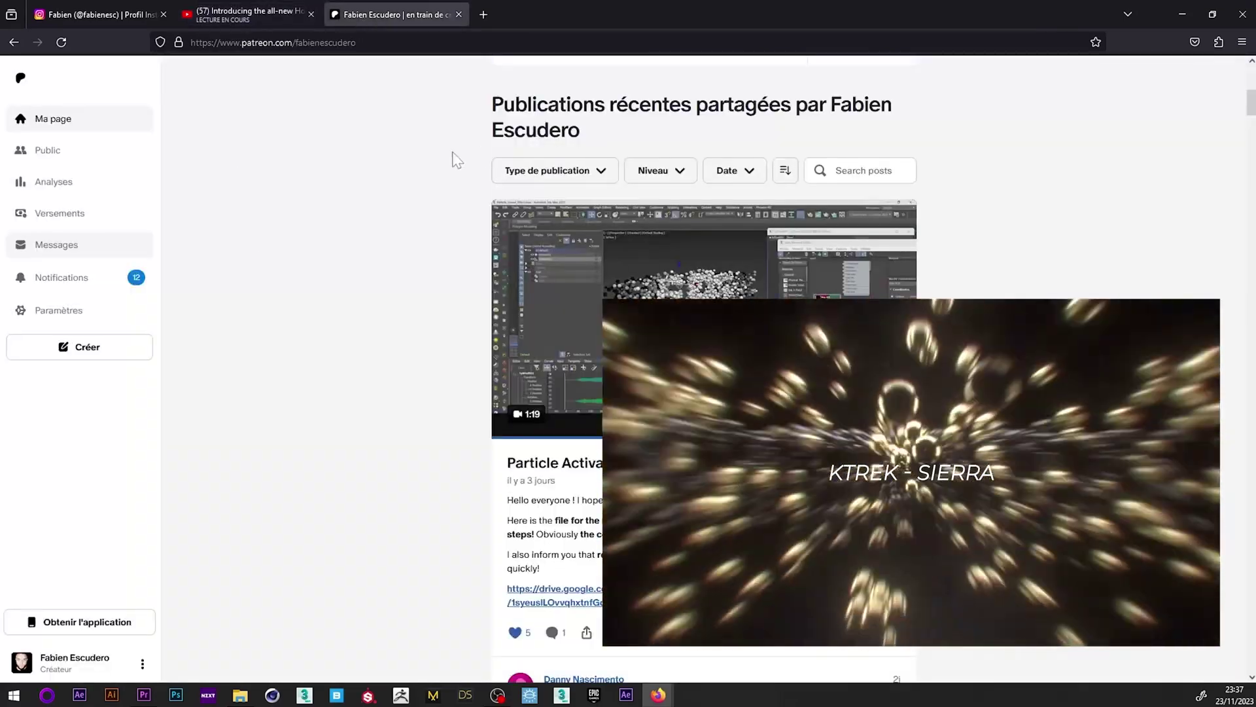
scroll(615, 154, down, 10)
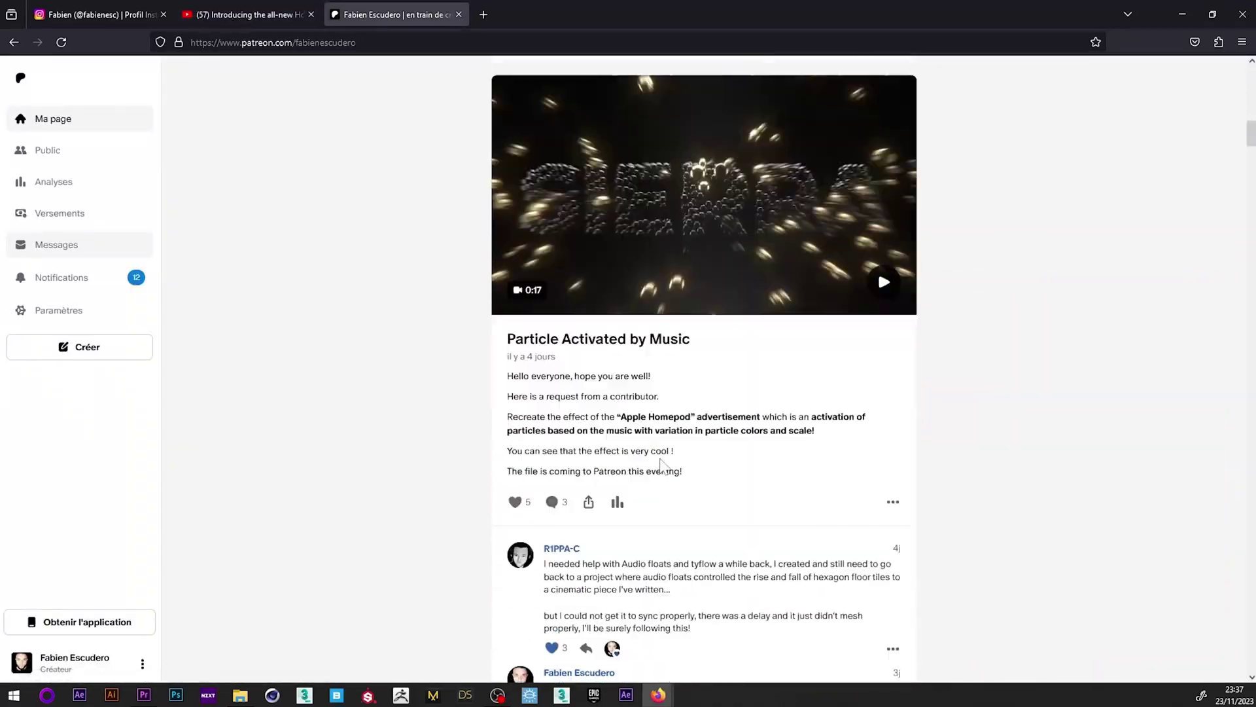
scroll(674, 481, down, 15)
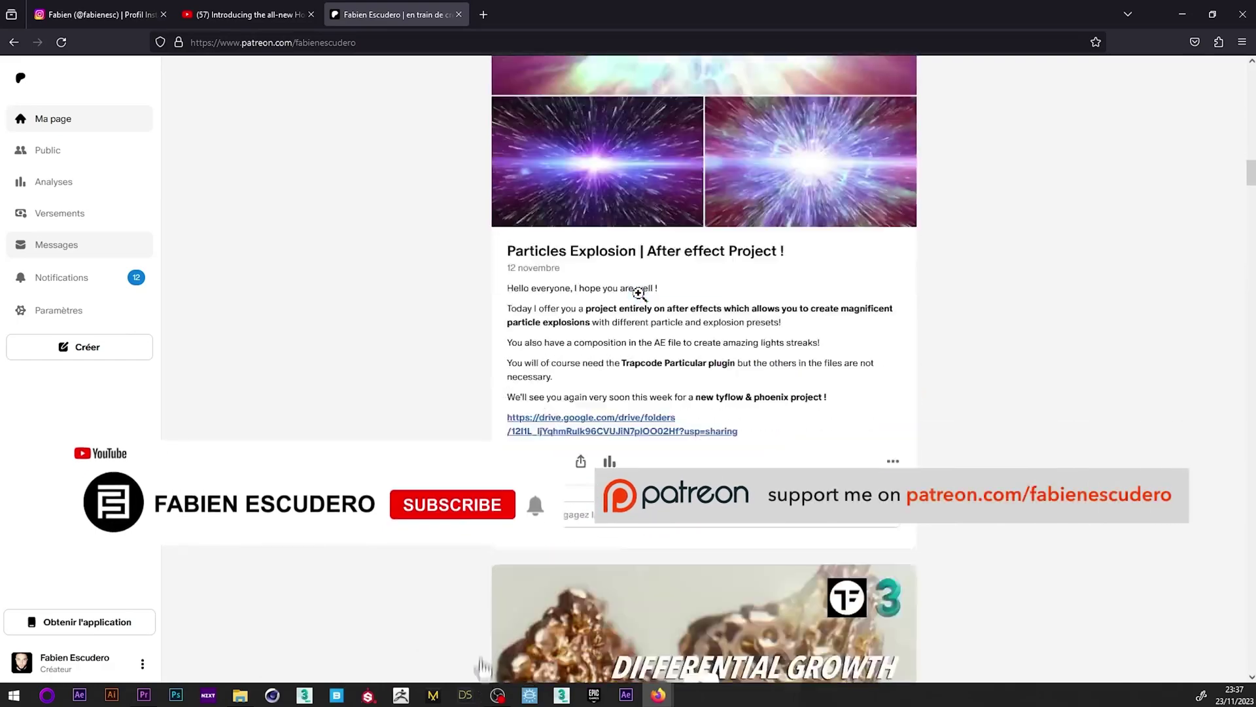
scroll(643, 303, down, 20)
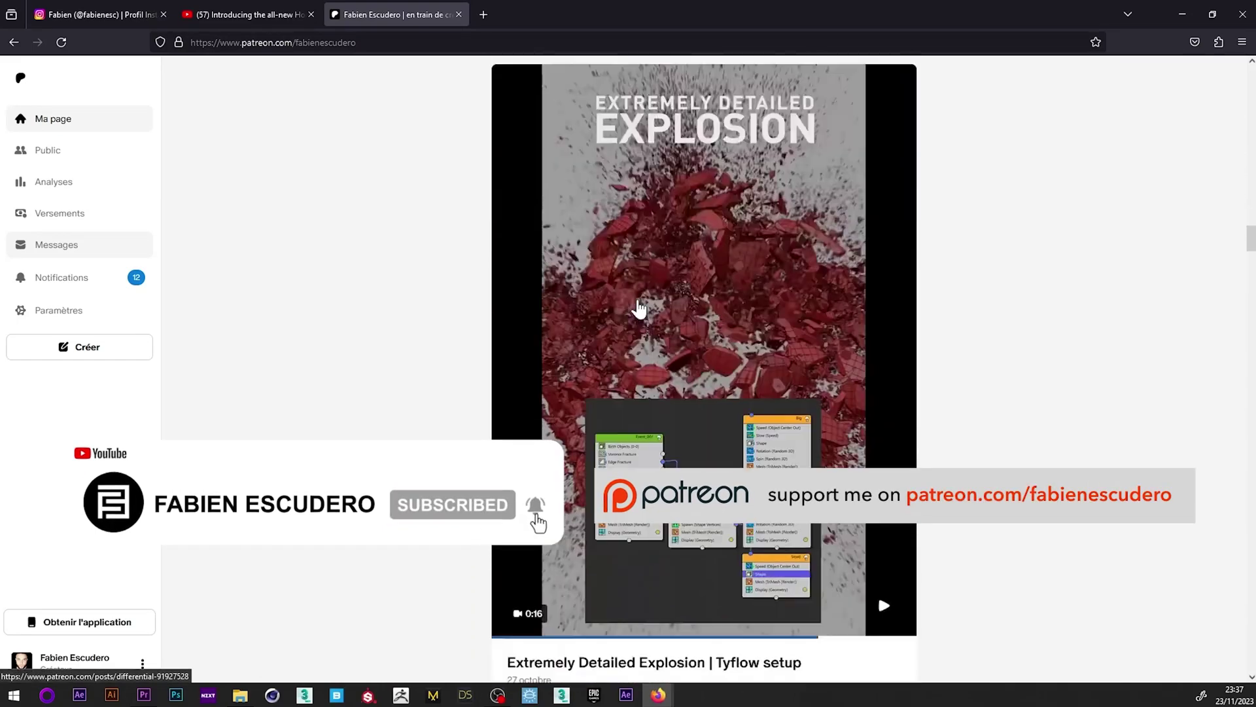
scroll(639, 308, down, 3)
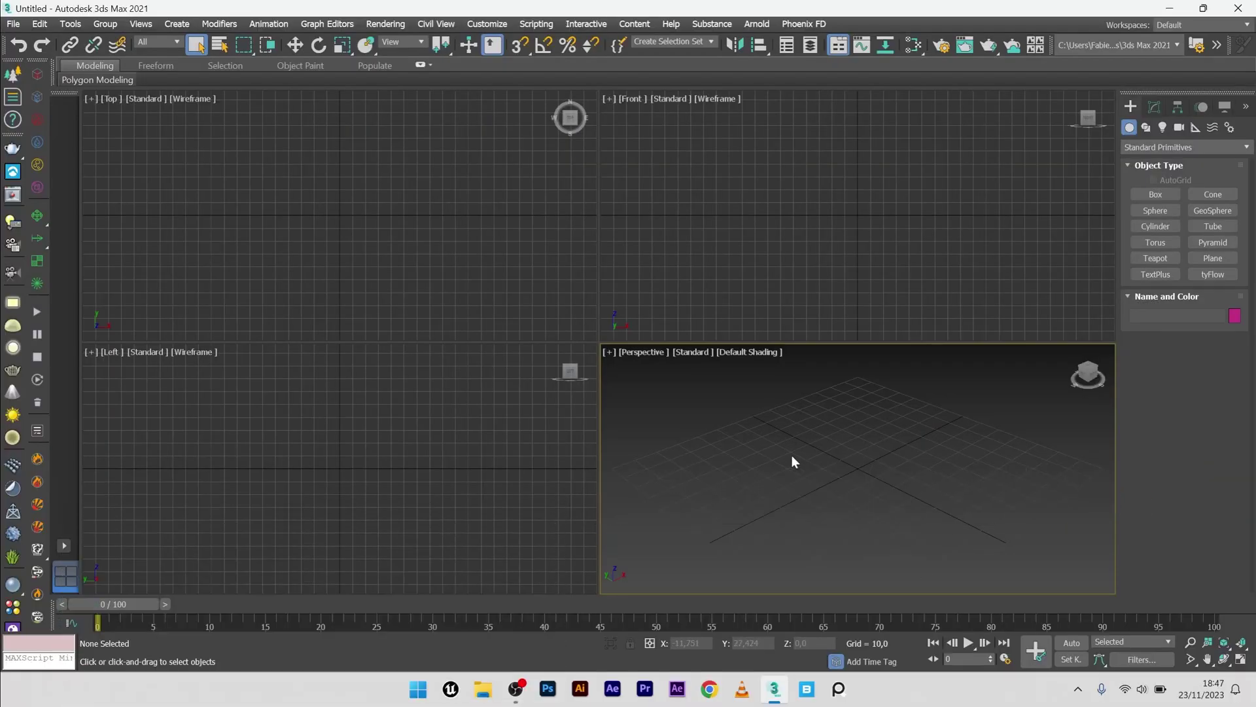
Maximize the Perspective viewport and open the mini Curve Editor track view
alt+middle_drag(791, 462, 857, 467)
click(1242, 660)
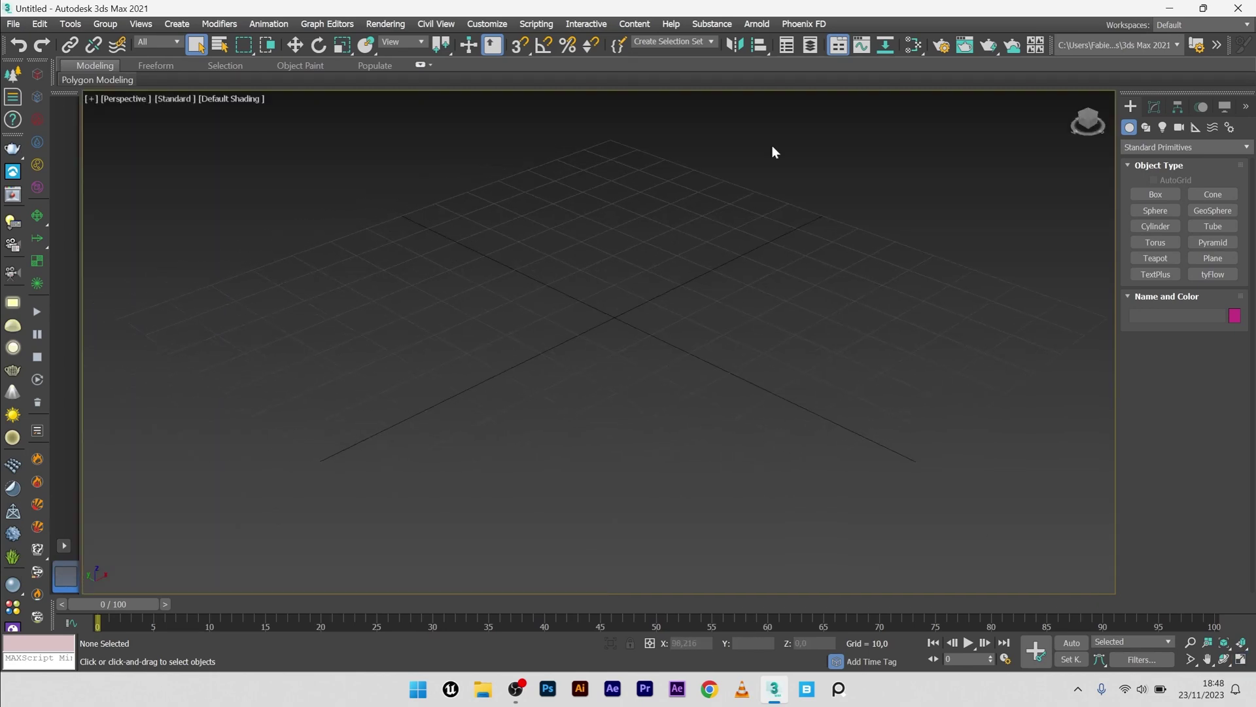
click(69, 625)
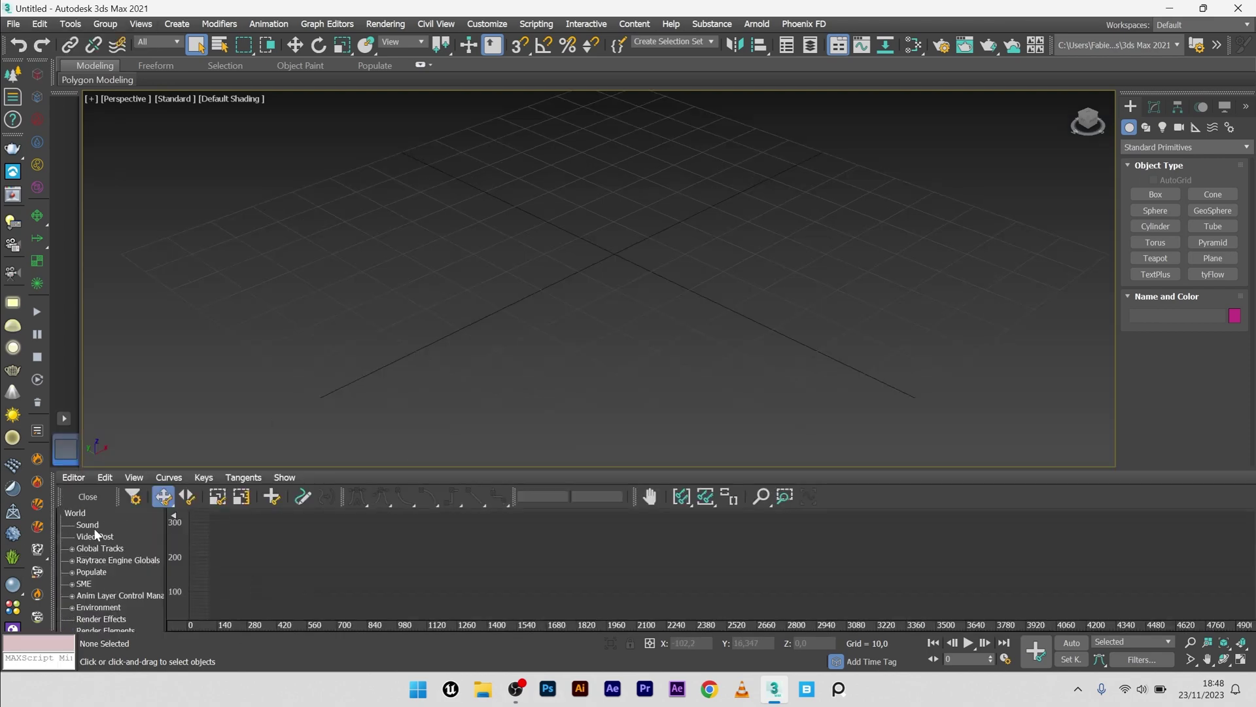
Add the 'Aggressive Energising Sport Cyberpunk' audio file to the scene's ProSound track
double_click(89, 525)
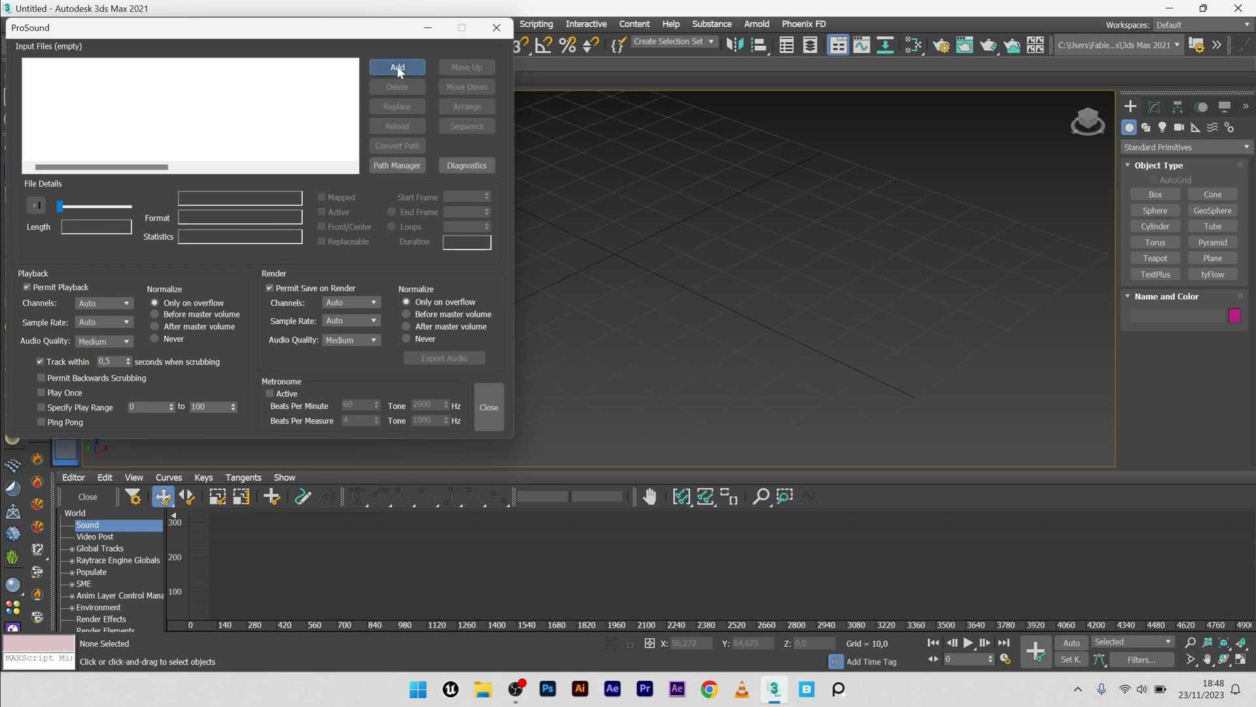
click(397, 68)
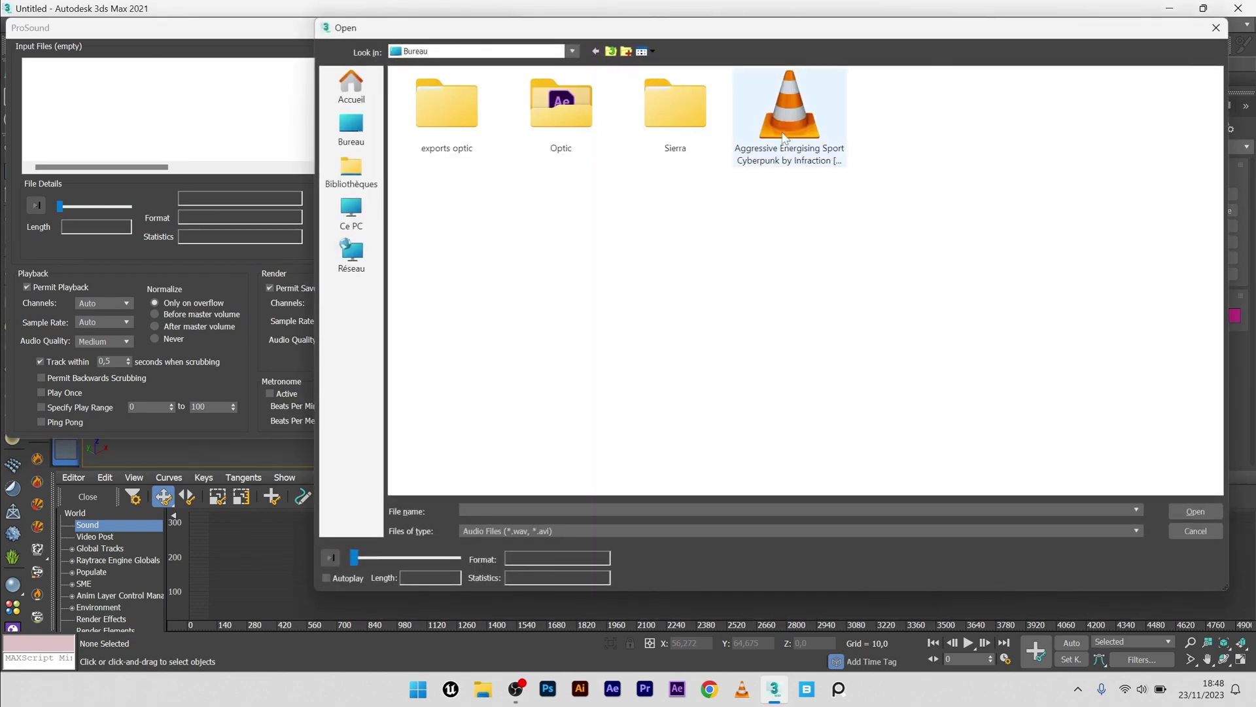
click(783, 131)
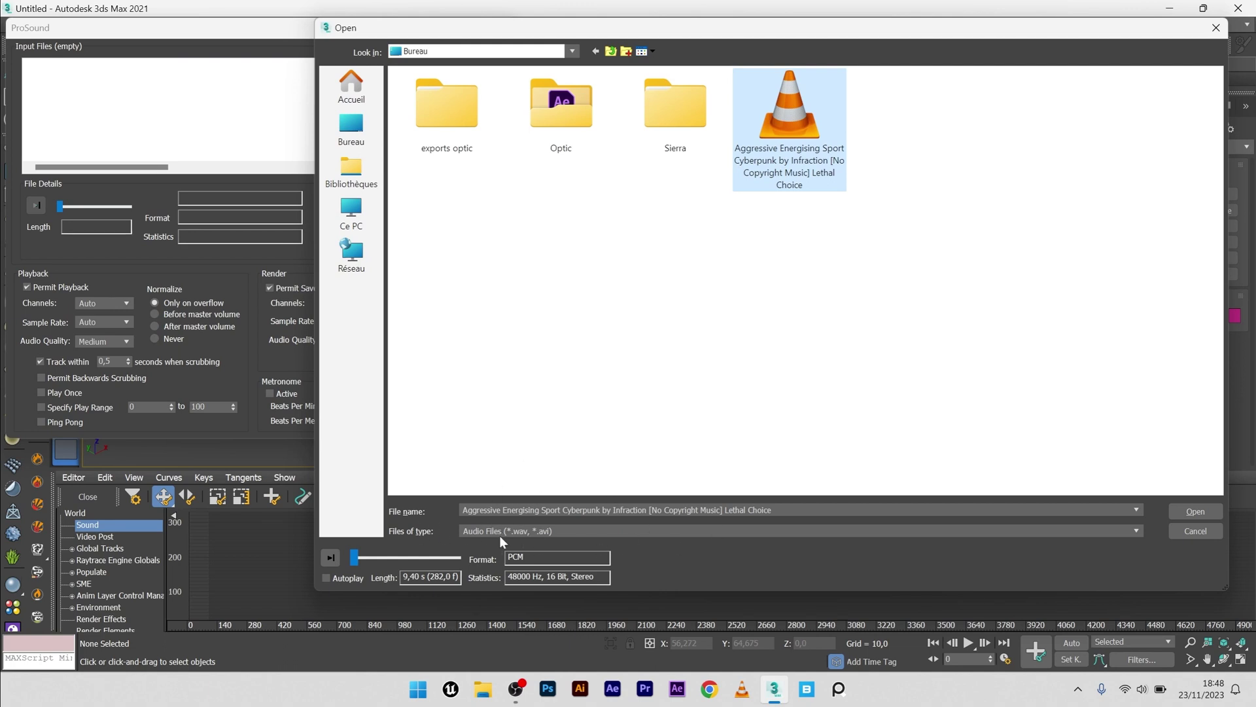
click(1196, 511)
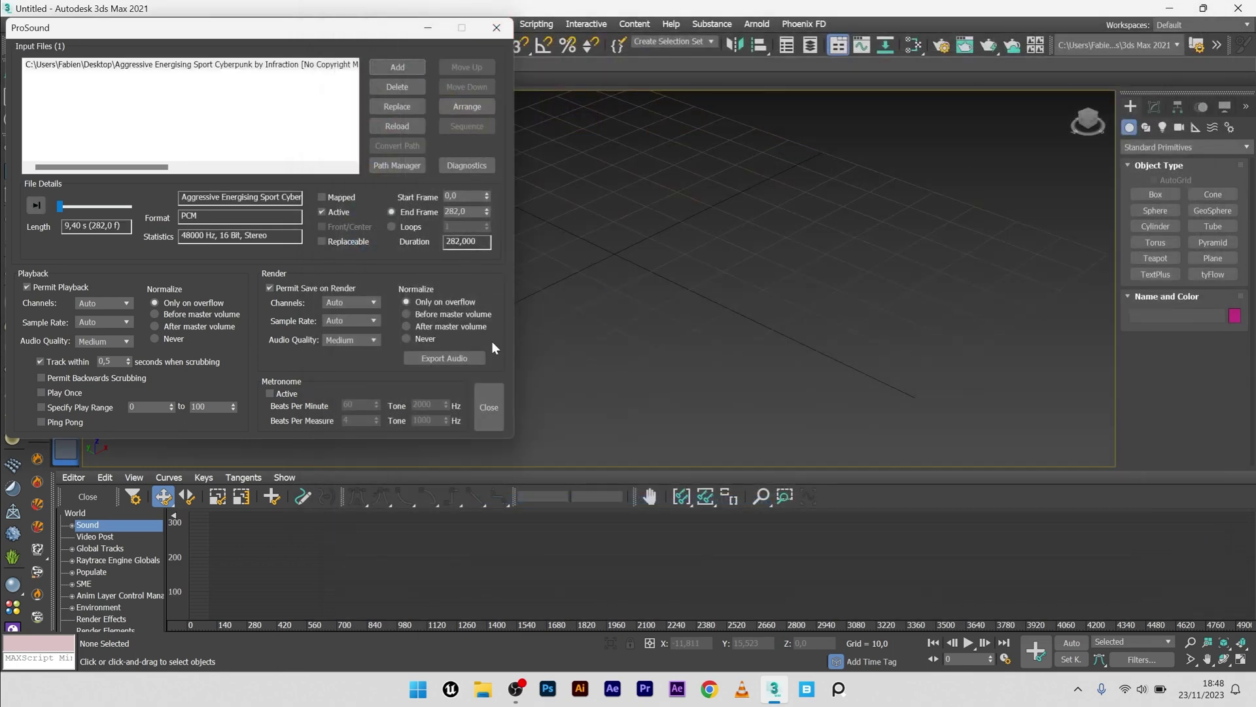
click(487, 408)
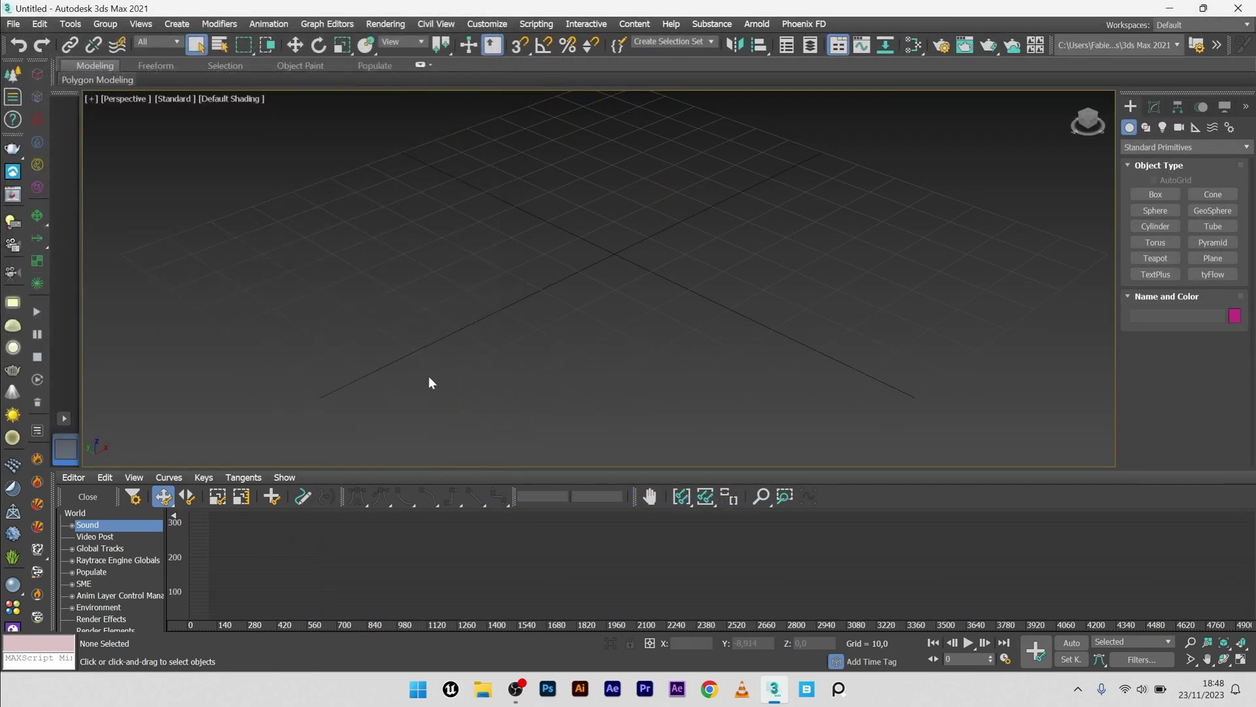
Expand the Sound track and fit the Cyberpunk audio's waveform in the track view
click(72, 525)
click(111, 548)
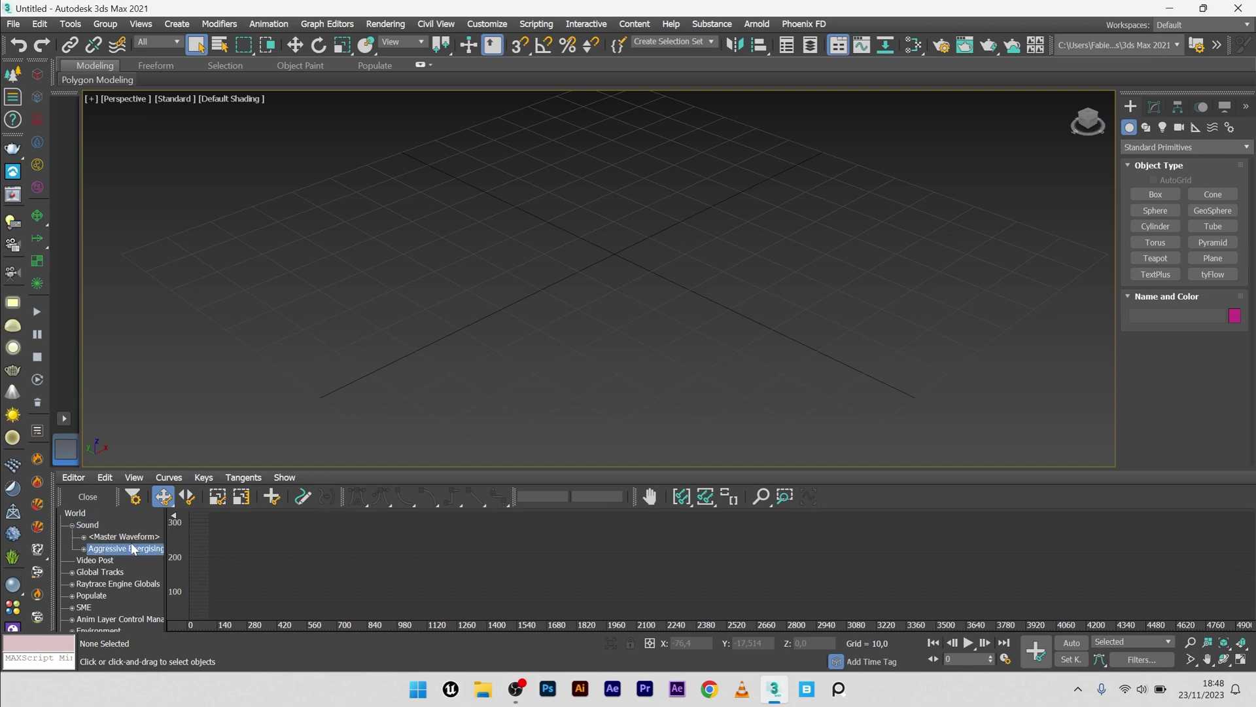
click(83, 549)
click(116, 561)
middle_drag(200, 612, 435, 568)
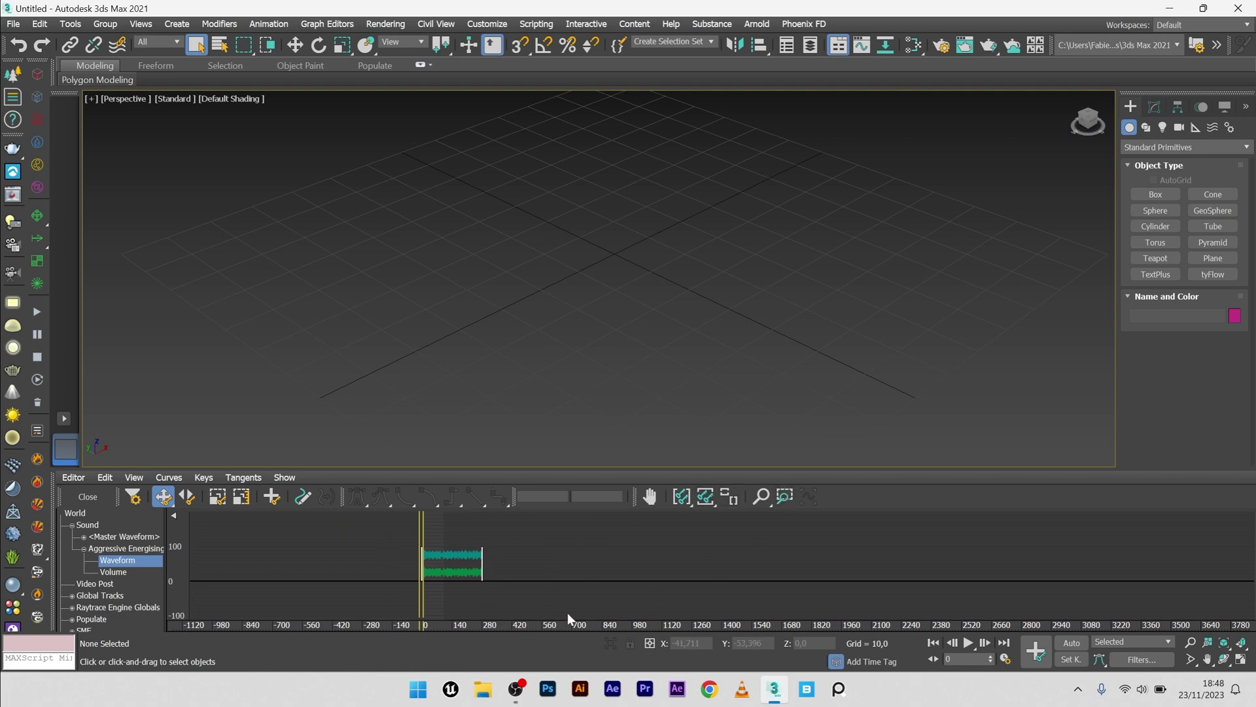
click(729, 495)
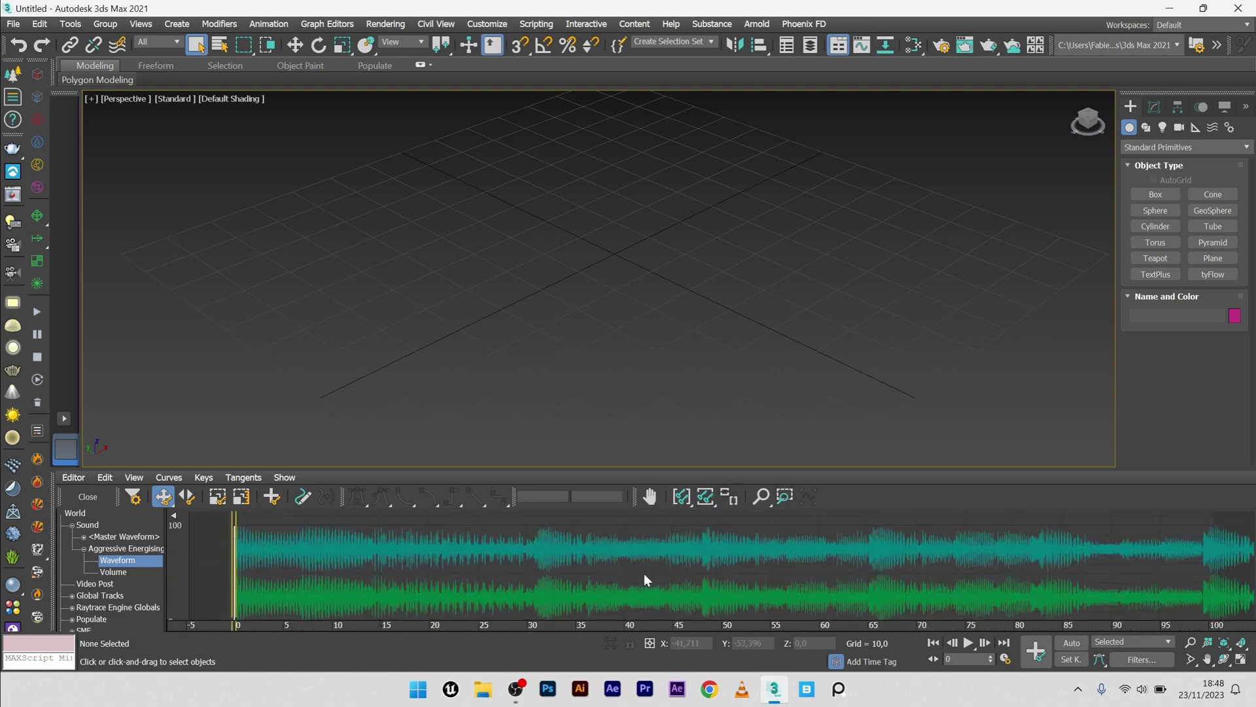
middle_drag(641, 573, 582, 566)
middle_drag(242, 541, 288, 555)
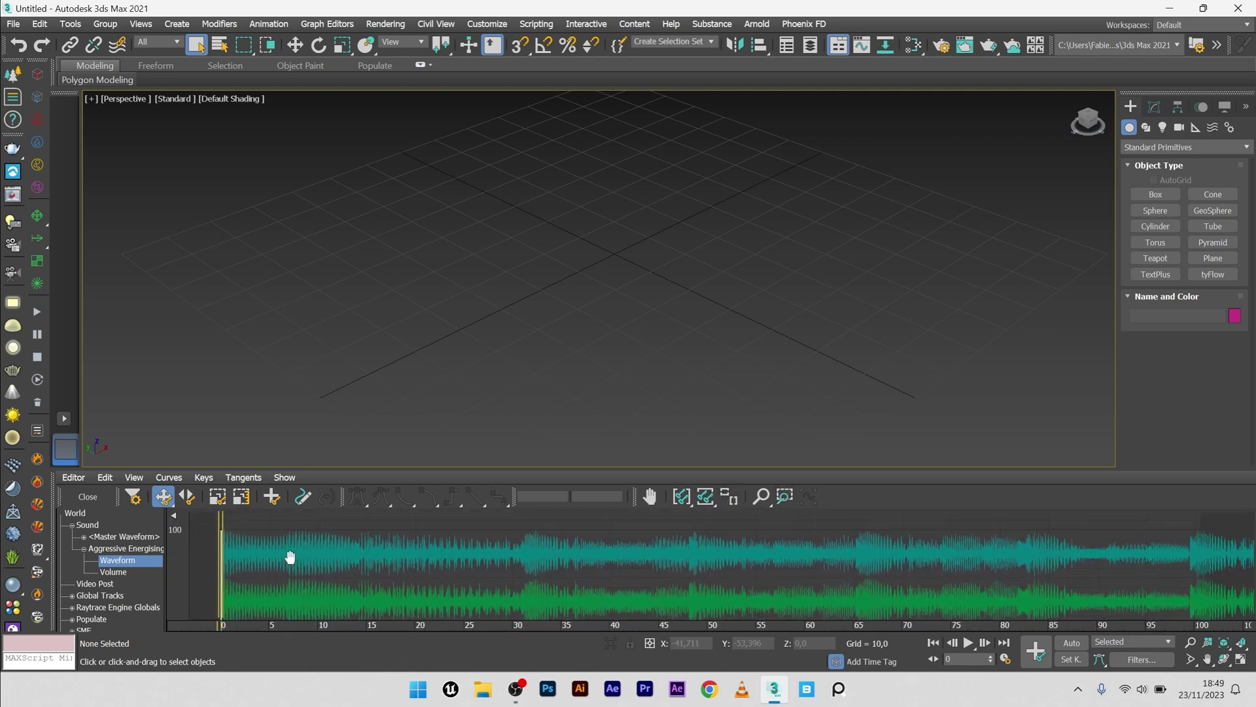
Preview the music playback and set the animation End Time to 500 frames
click(968, 643)
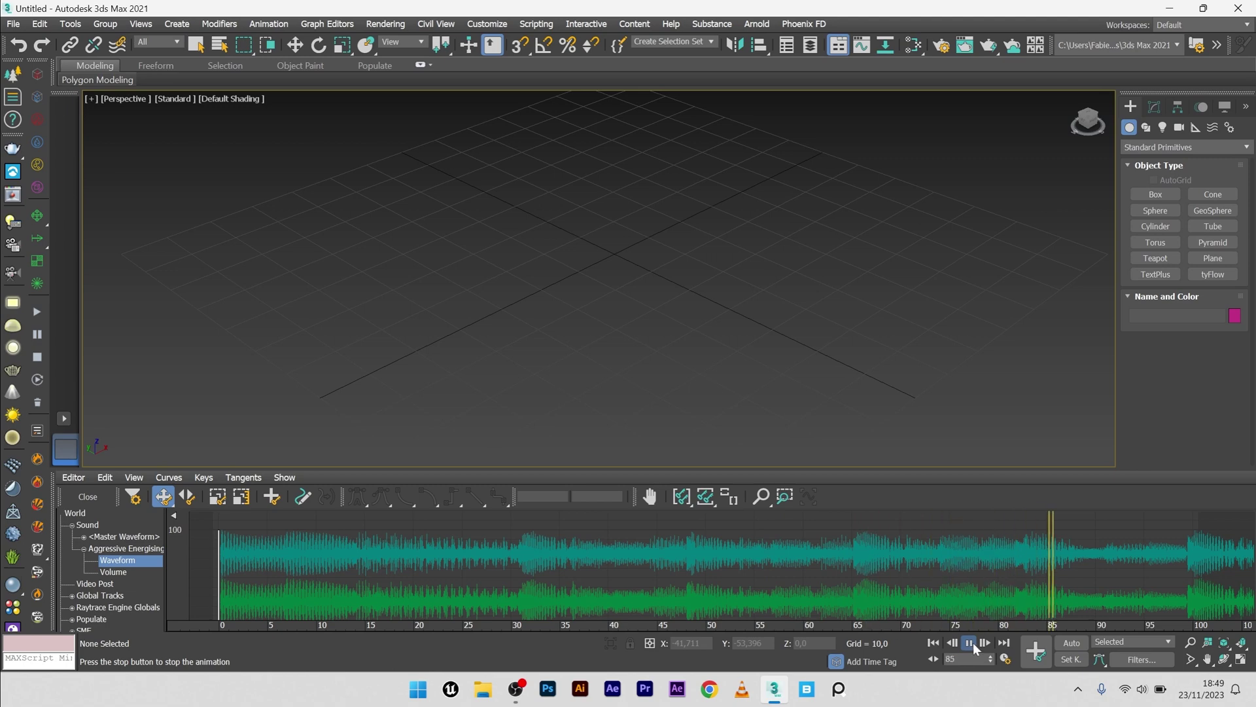
click(970, 644)
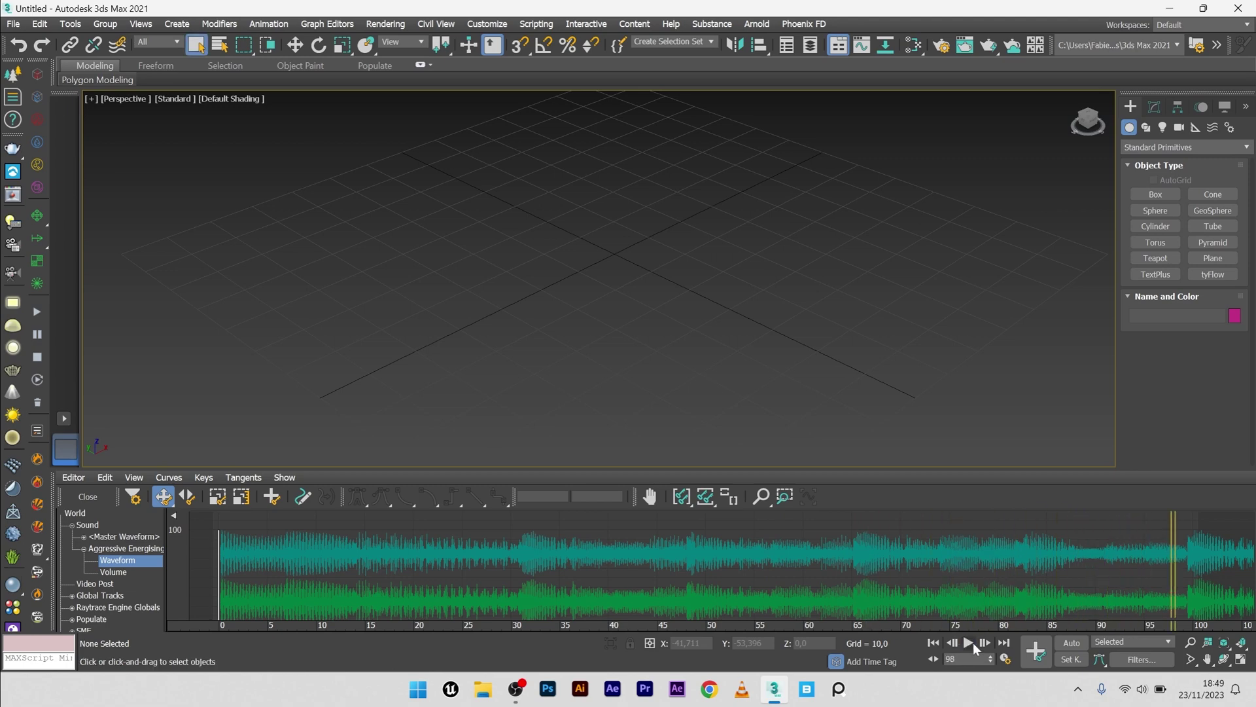
click(1005, 659)
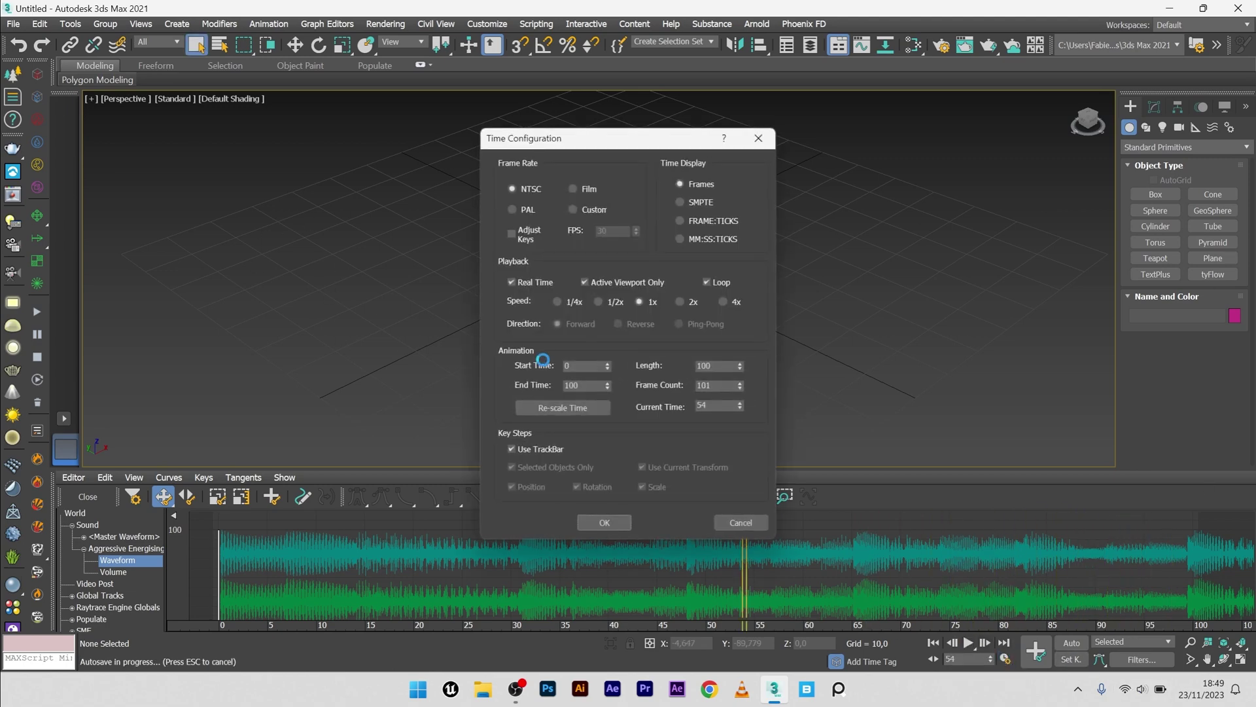
double_click(582, 384)
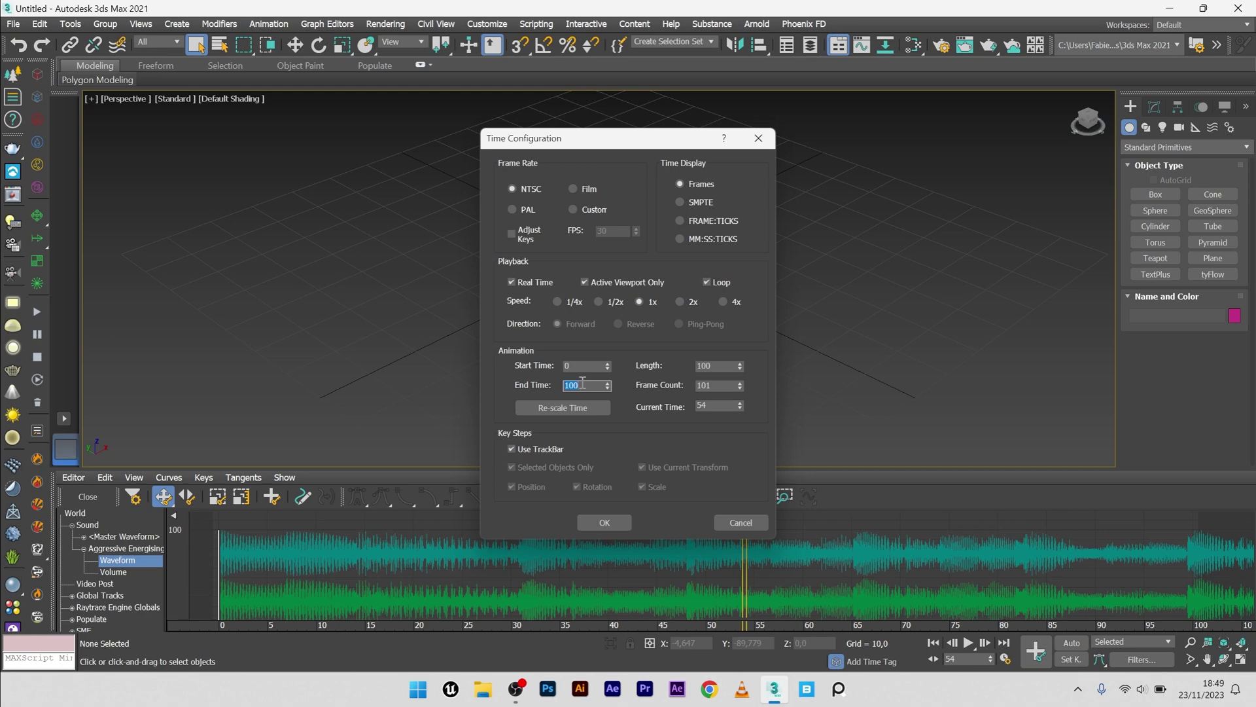
text(500)
click(604, 522)
drag(733, 565, 673, 570)
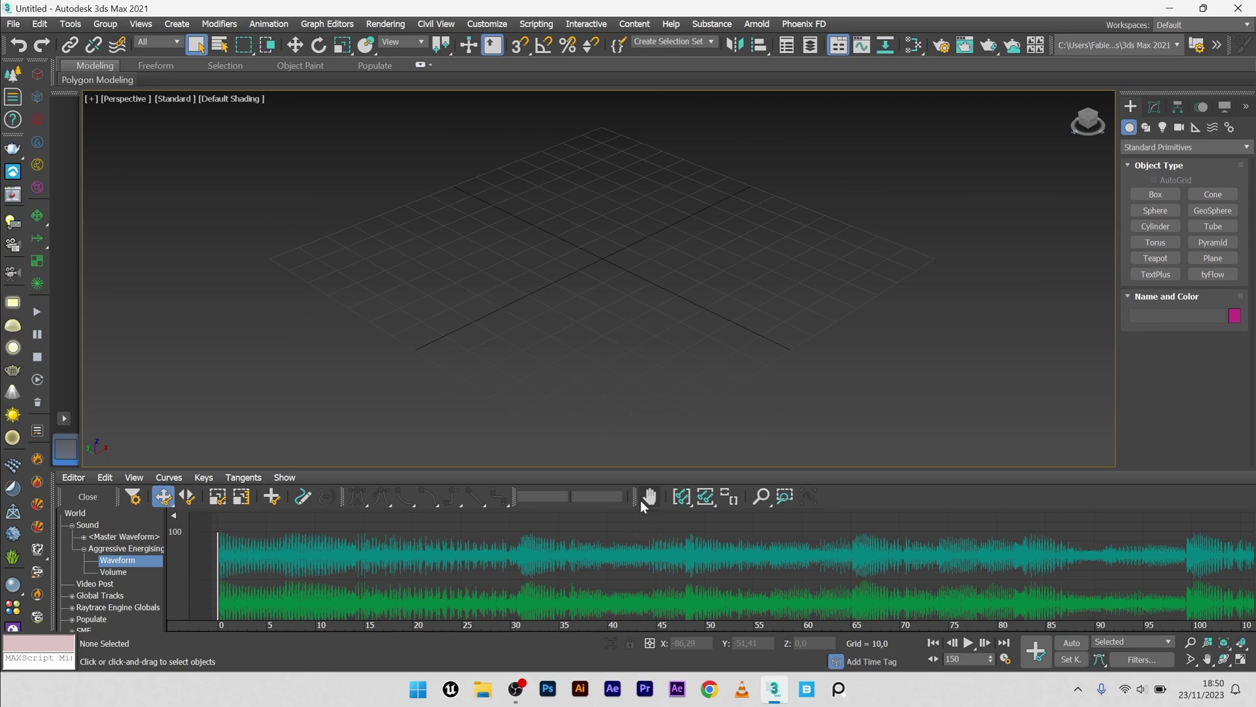
Place a tyFlow object at the centre of the grid
middle_drag(610, 280, 606, 302)
click(1212, 274)
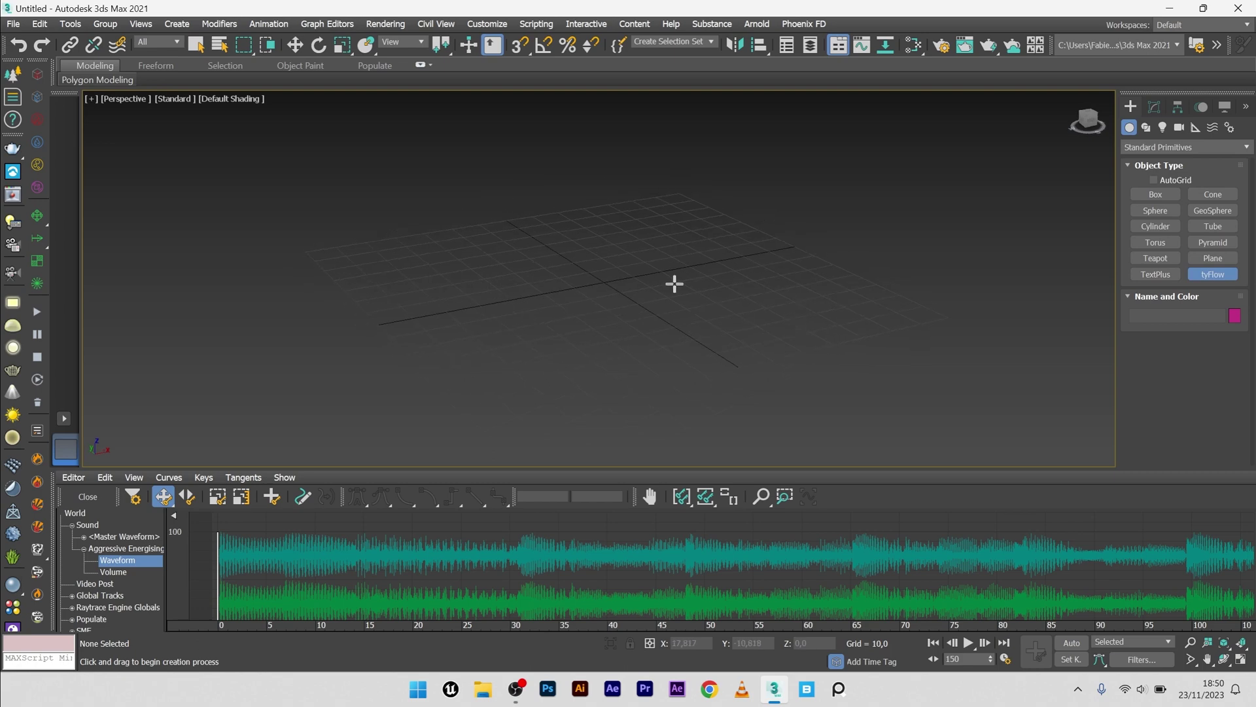
click(609, 285)
right_click(630, 295)
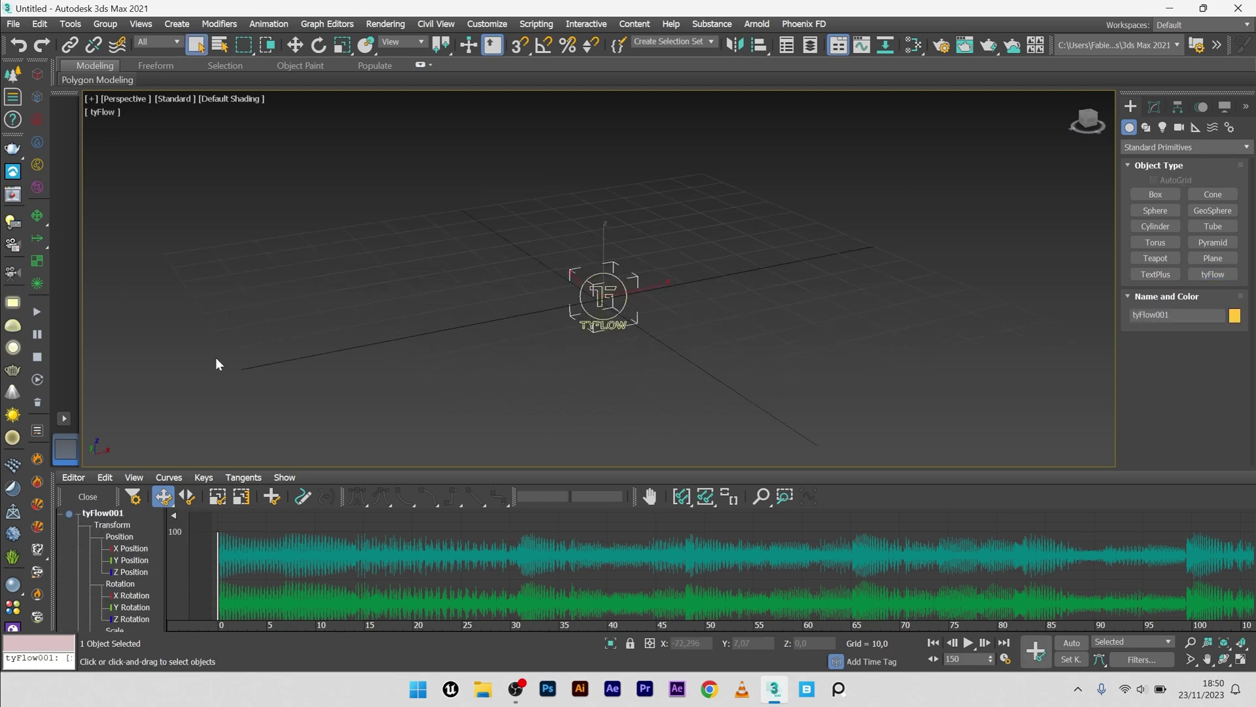
Switch the Command panel to Create > Shapes > Splines
click(1155, 109)
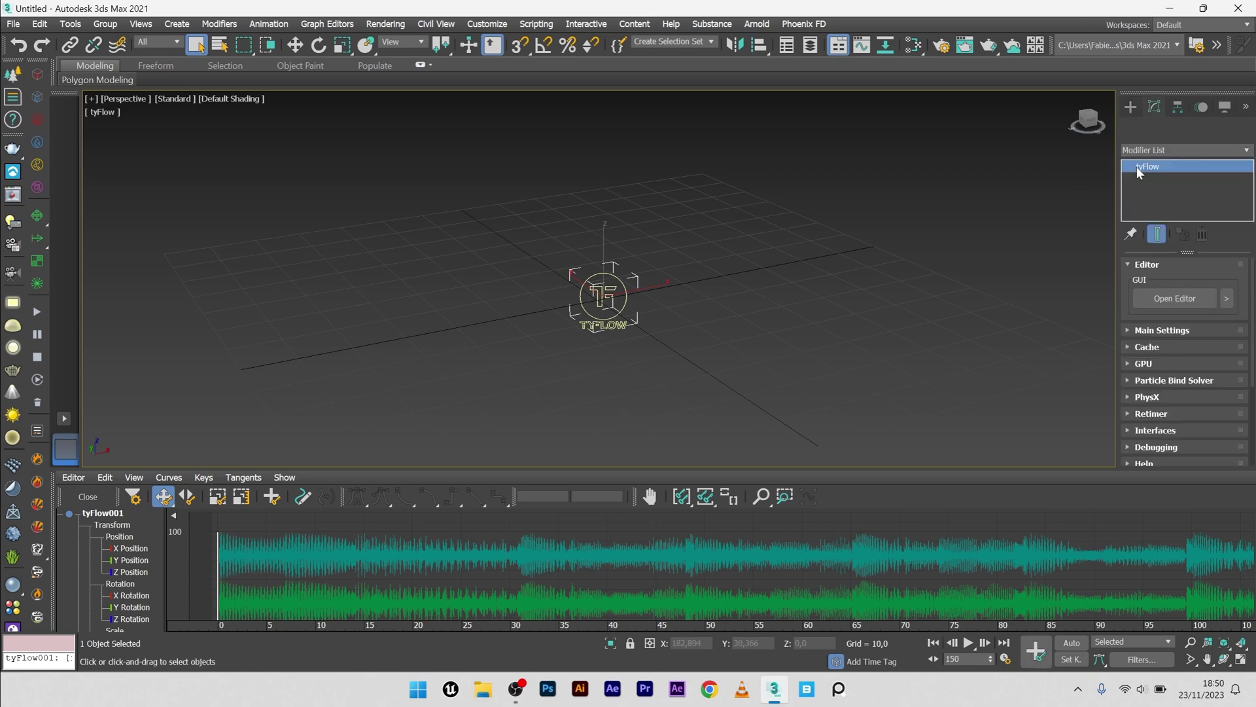
click(1131, 106)
click(1146, 128)
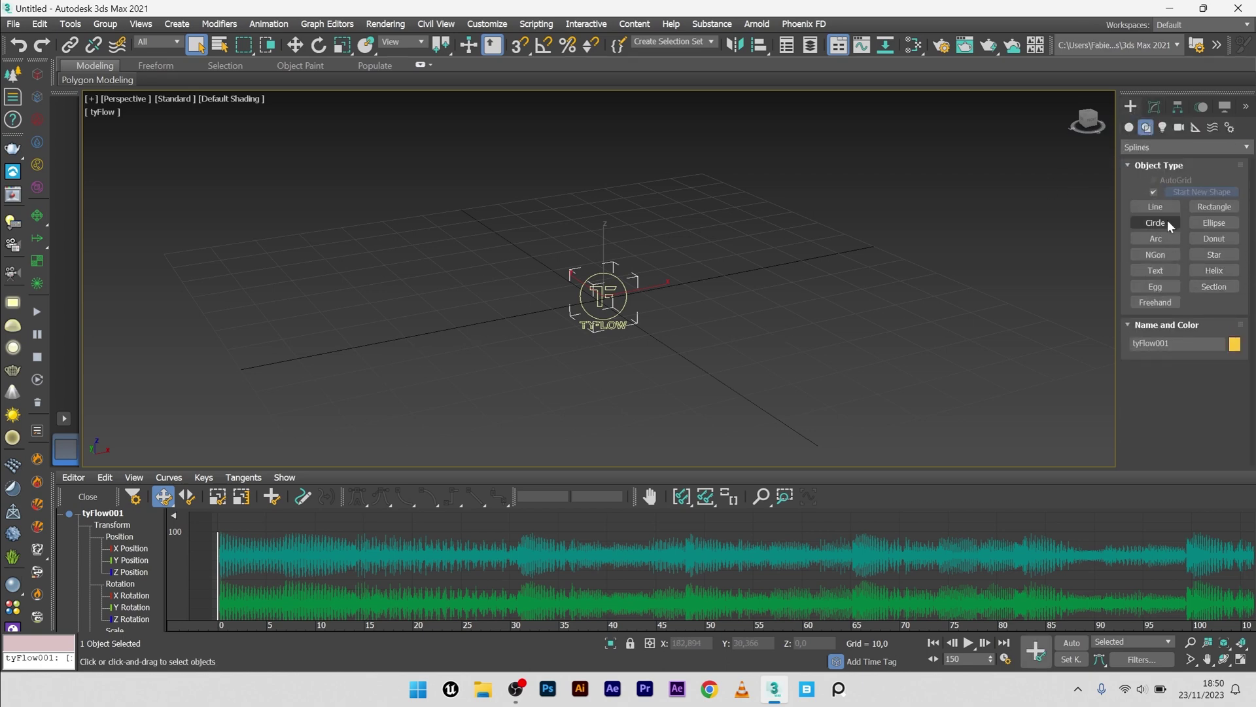
Create a Text spline at the tyFlow icon and change its text to 'SOUND'
click(1155, 271)
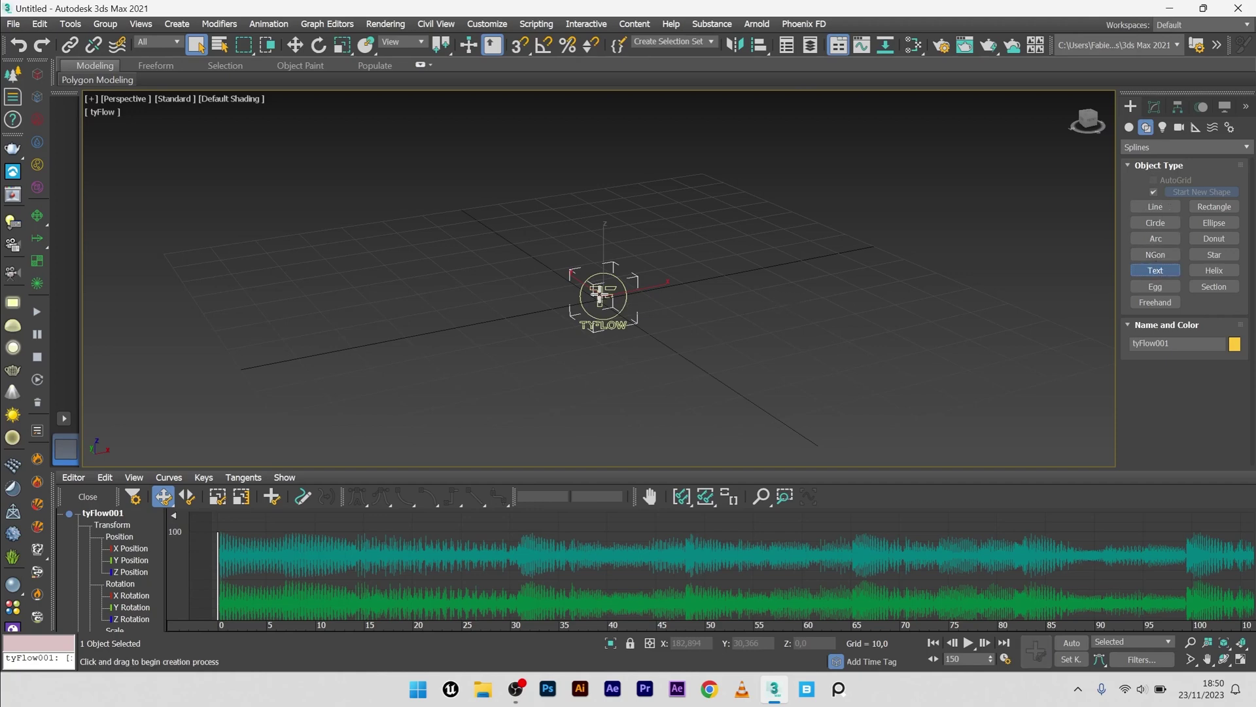
click(615, 298)
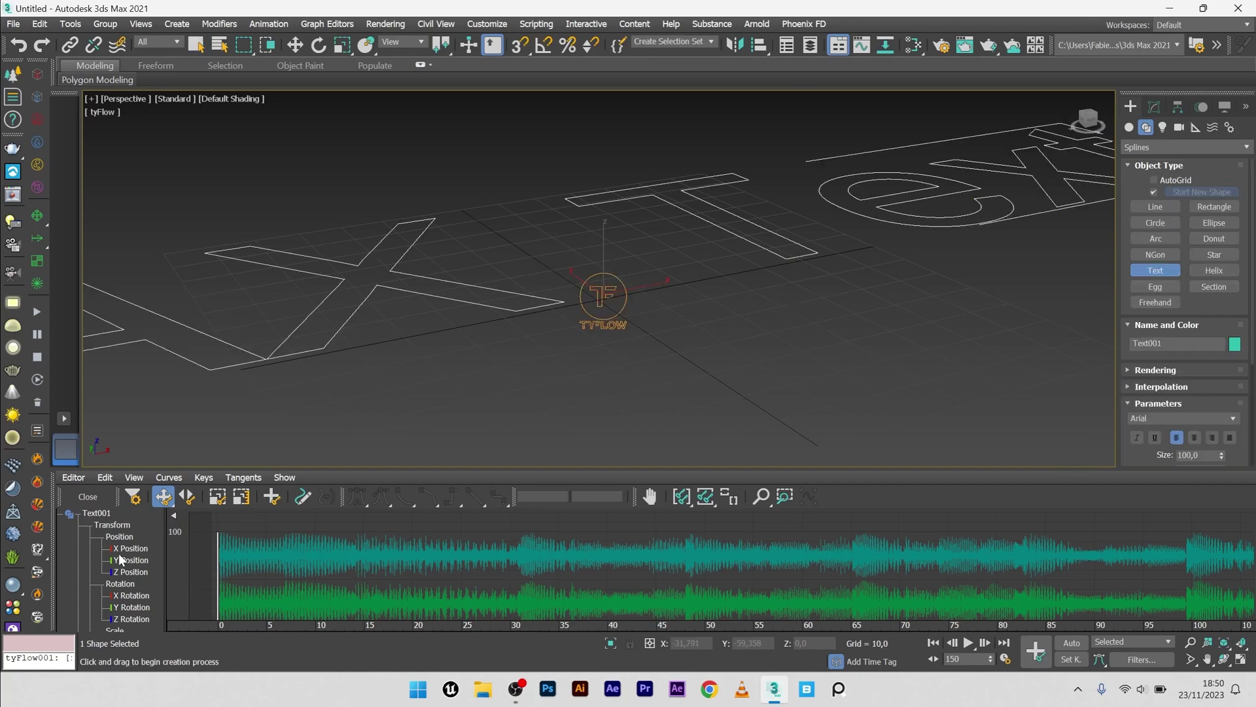
click(87, 497)
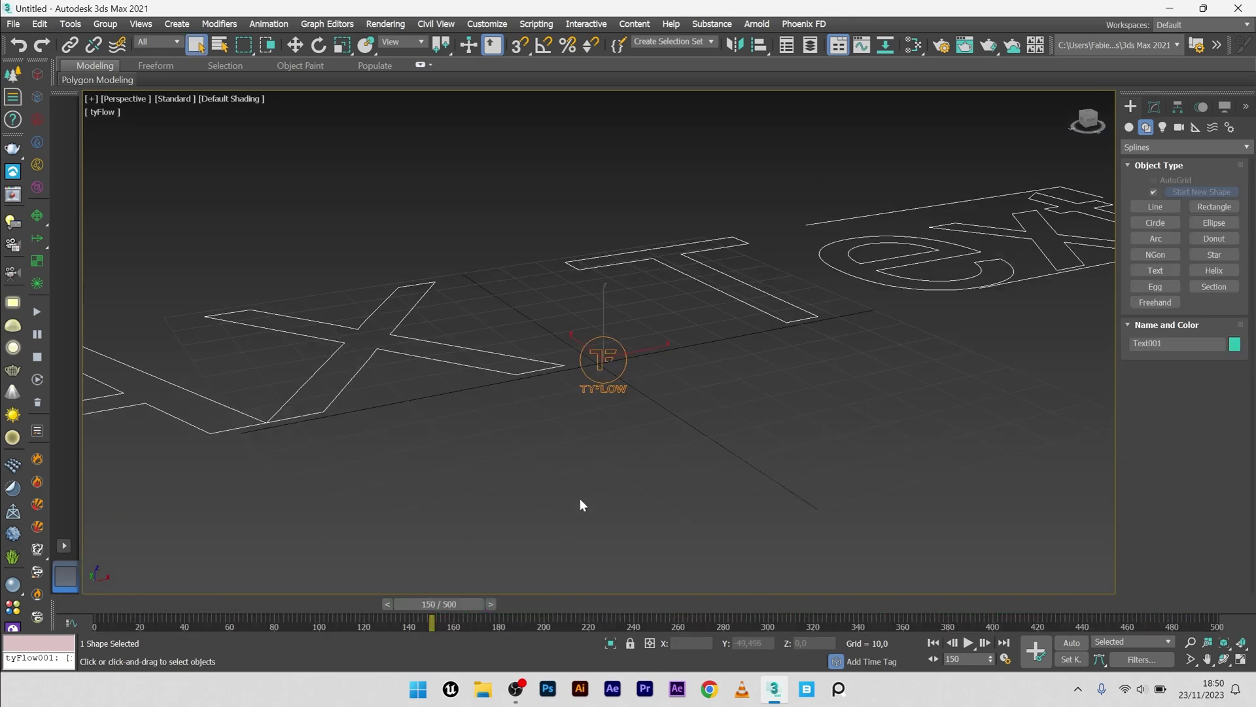
click(1156, 107)
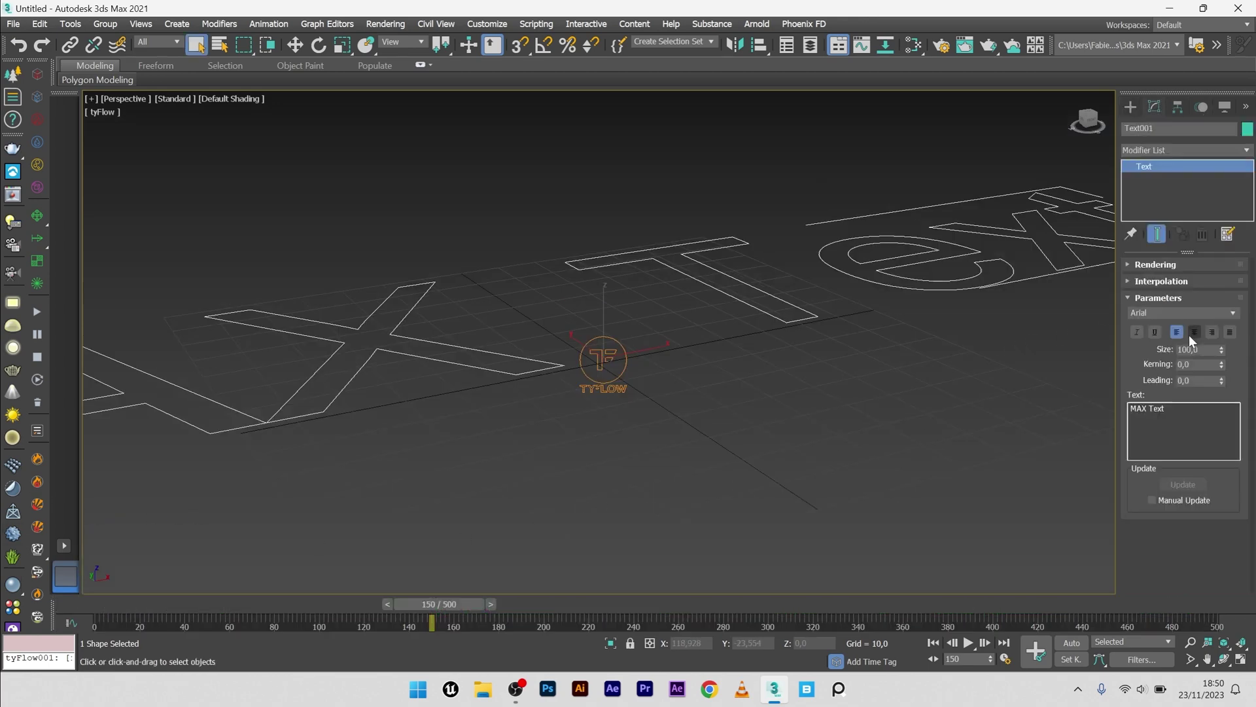
drag(1190, 412, 1049, 412)
text(SOUND)
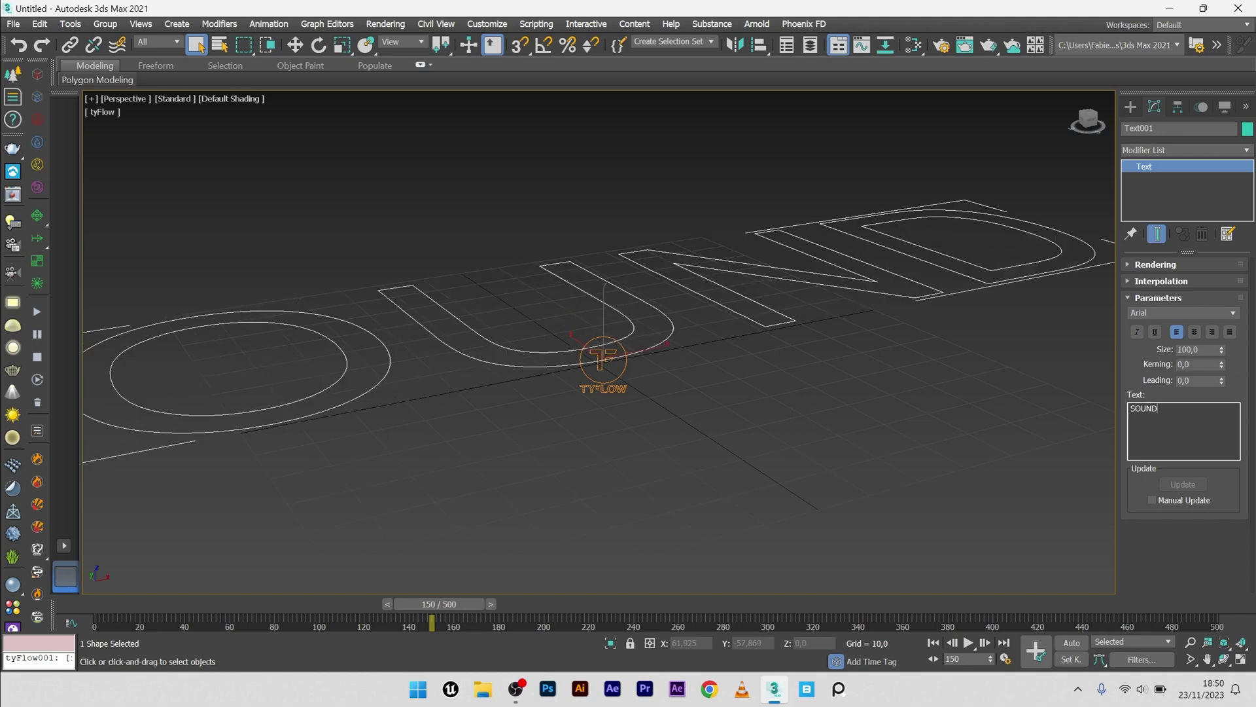
Rotate the SOUND text 90° about X with angle snap so it stands upright
right_click(706, 335)
click(729, 373)
click(544, 45)
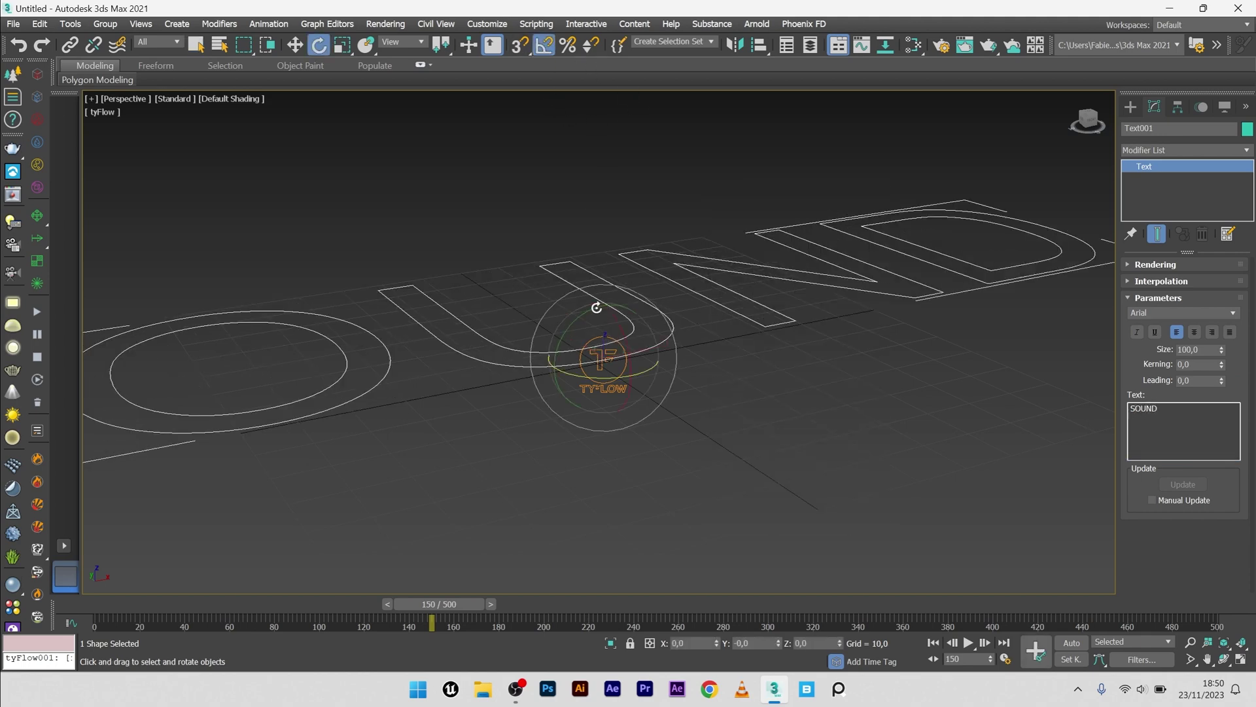
drag(614, 317, 631, 353)
key(z)
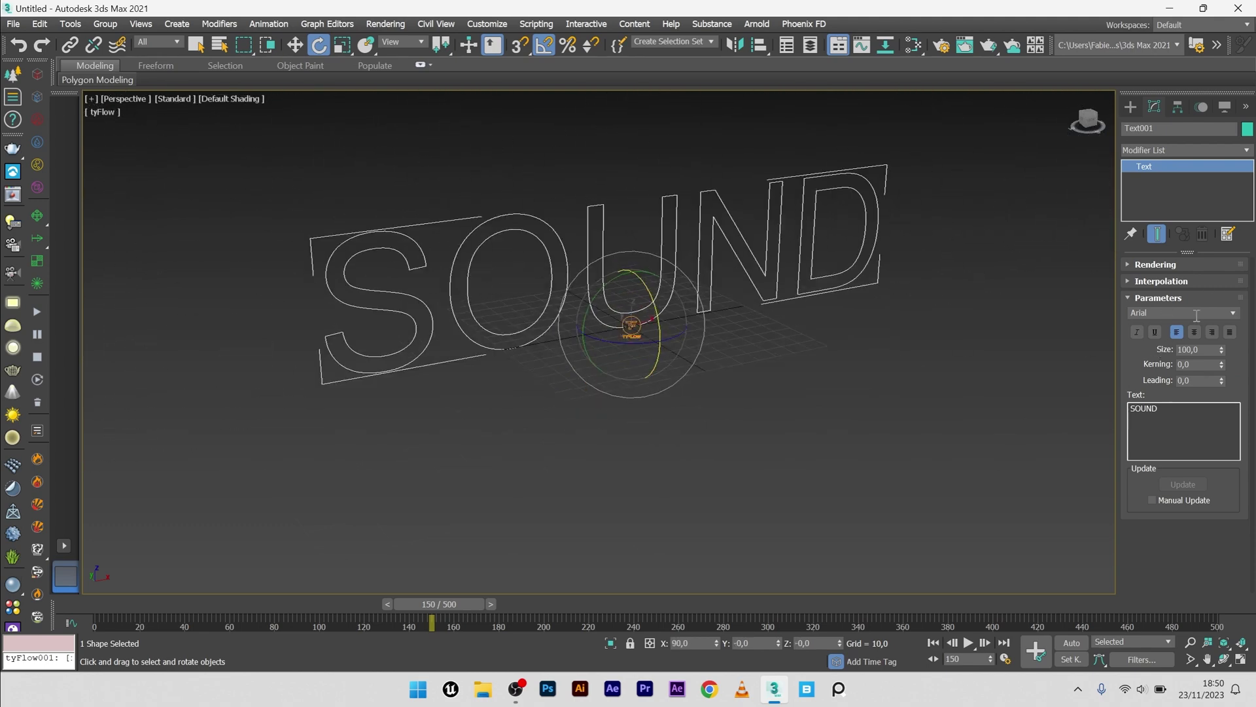
Set the font to Arial Gras and tighten the kerning to -4,72
click(1232, 317)
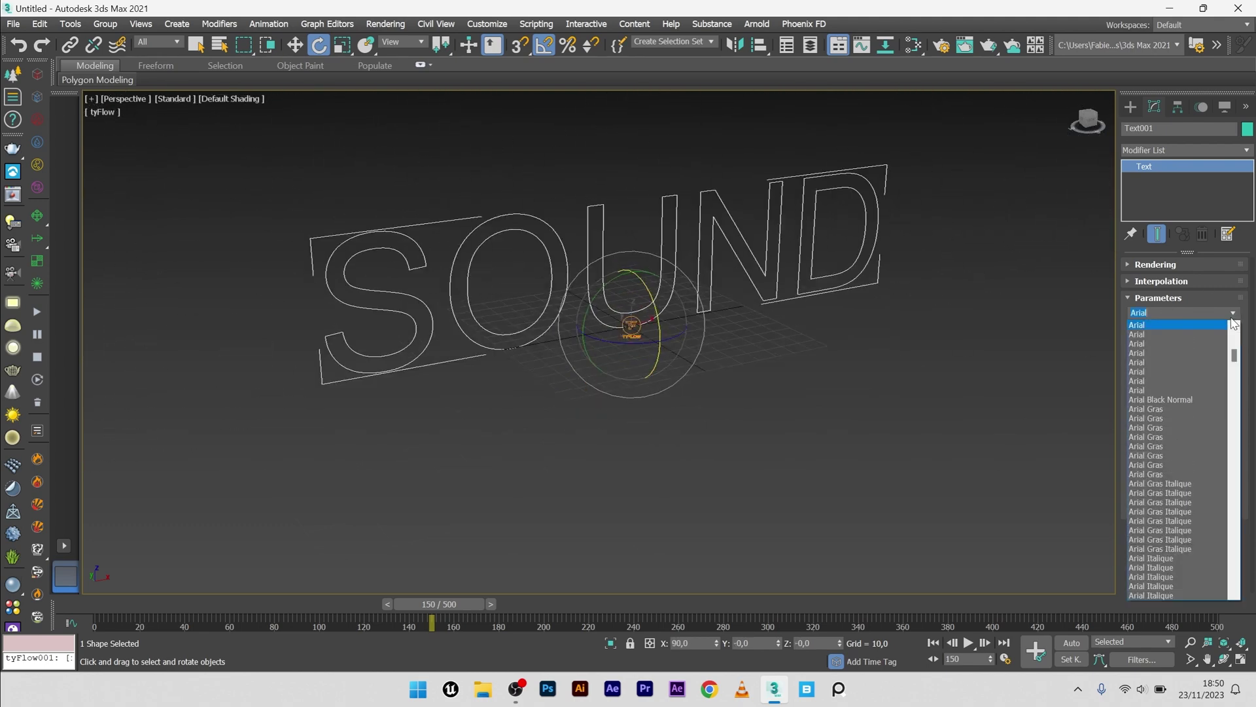
click(1149, 410)
drag(1221, 366, 1189, 589)
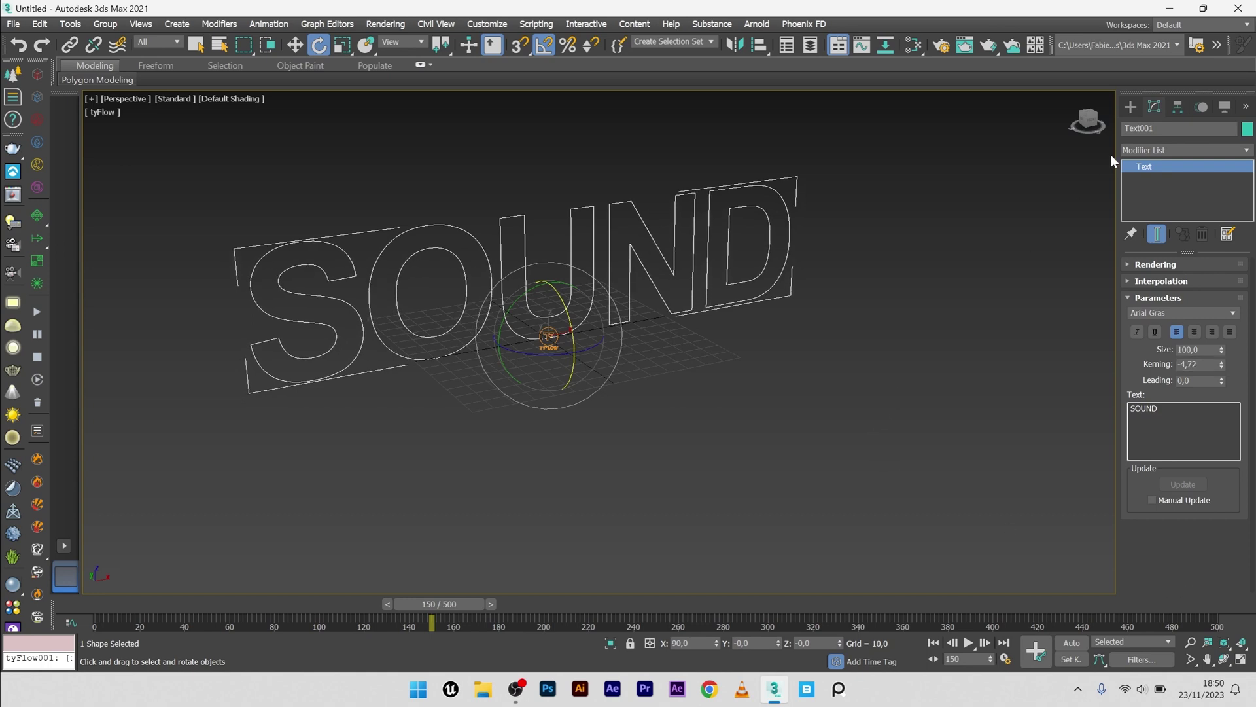
Add a Bevel modifier with Level 1 Height 15 to the SOUND text
click(1144, 149)
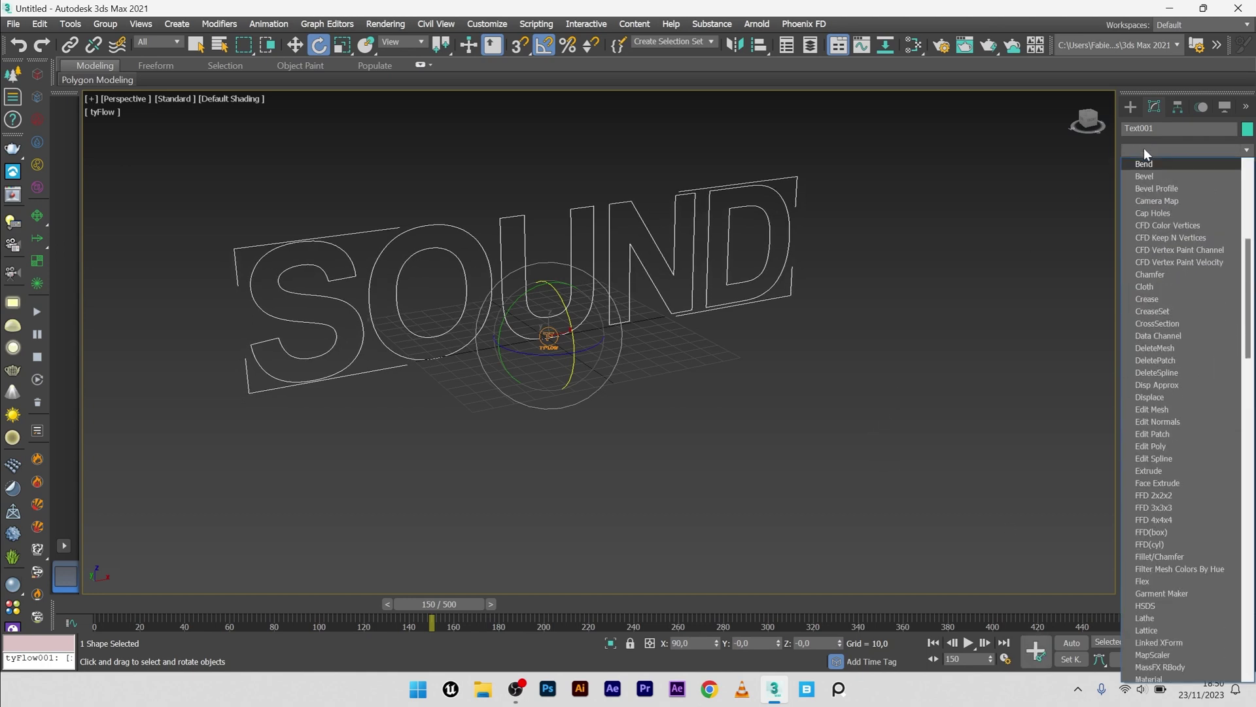
click(1149, 177)
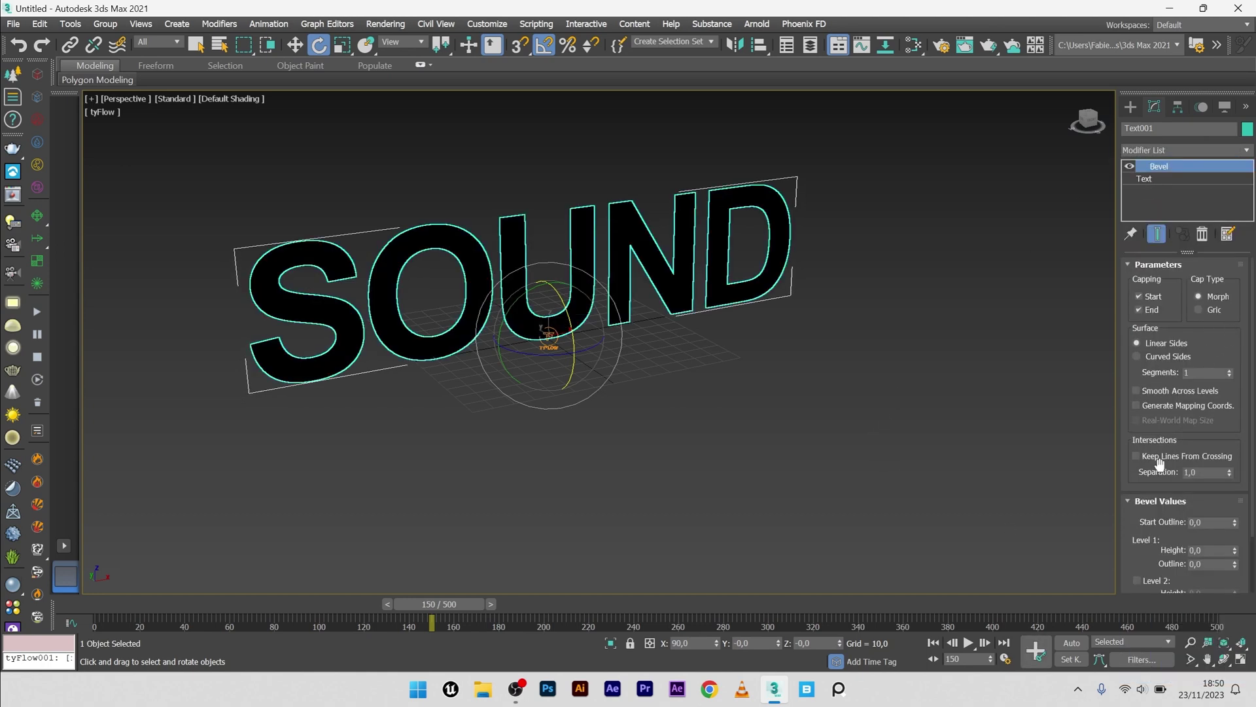
drag(1236, 552, 1241, 536)
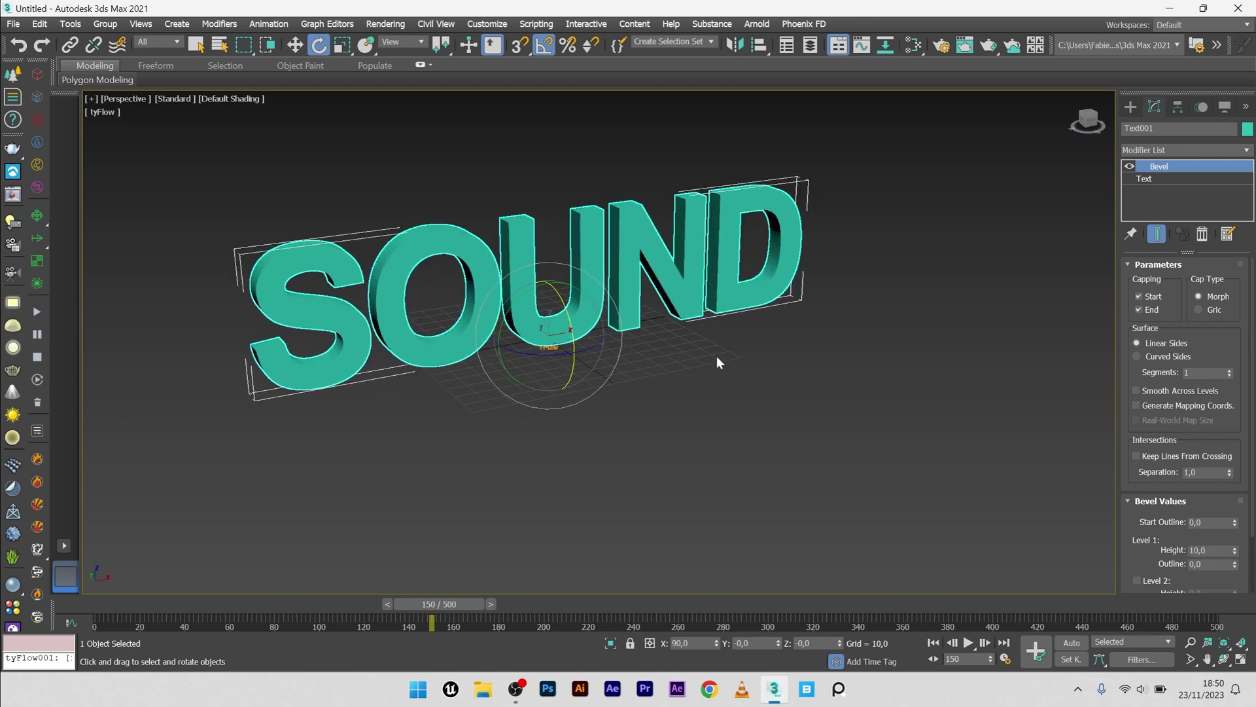
alt+middle_drag(671, 342, 628, 307)
double_click(1220, 552)
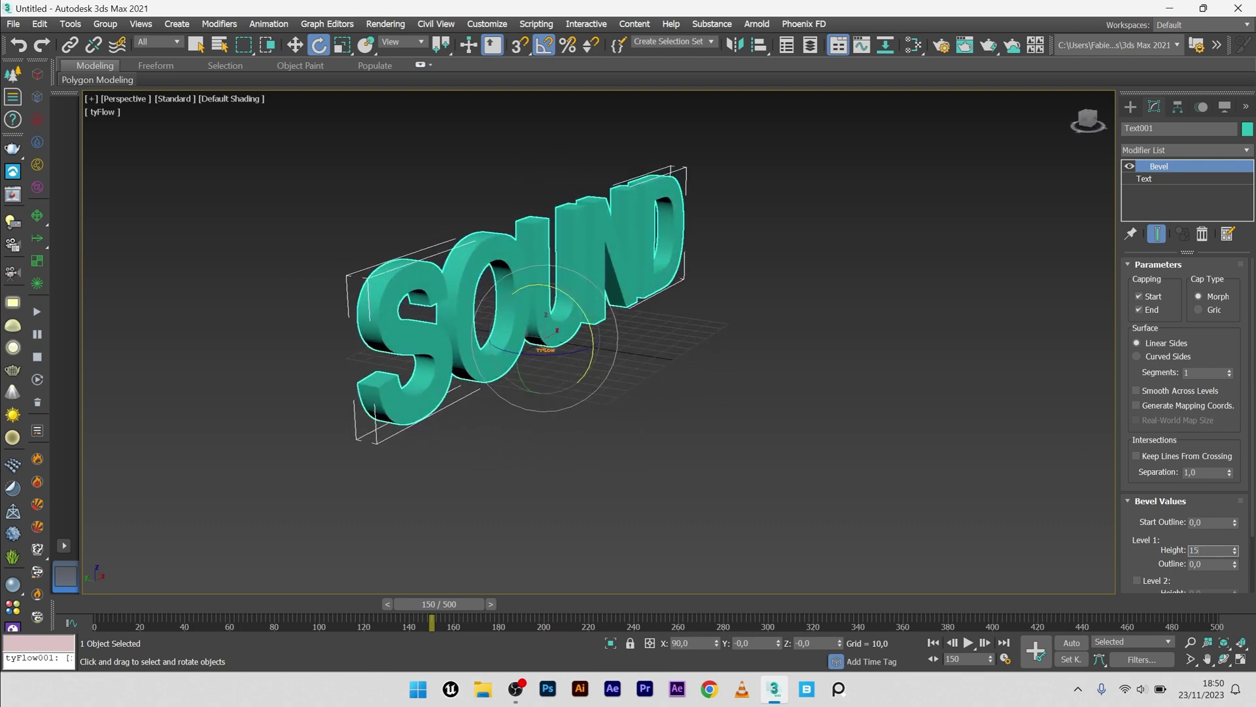
text(15)
key(Return)
Orbit to a level front-on view and create a physical camera from it
alt+middle_drag(818, 405, 835, 451)
scroll(833, 443, up, 3)
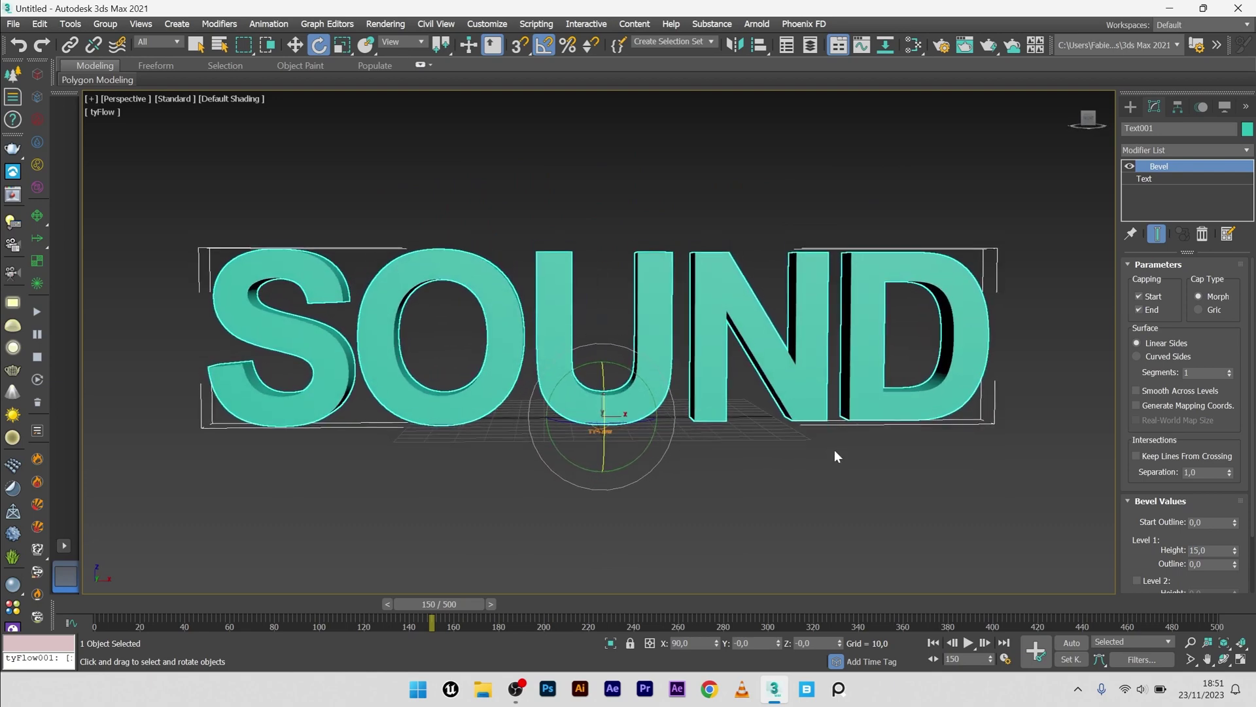
key(ctrl+c)
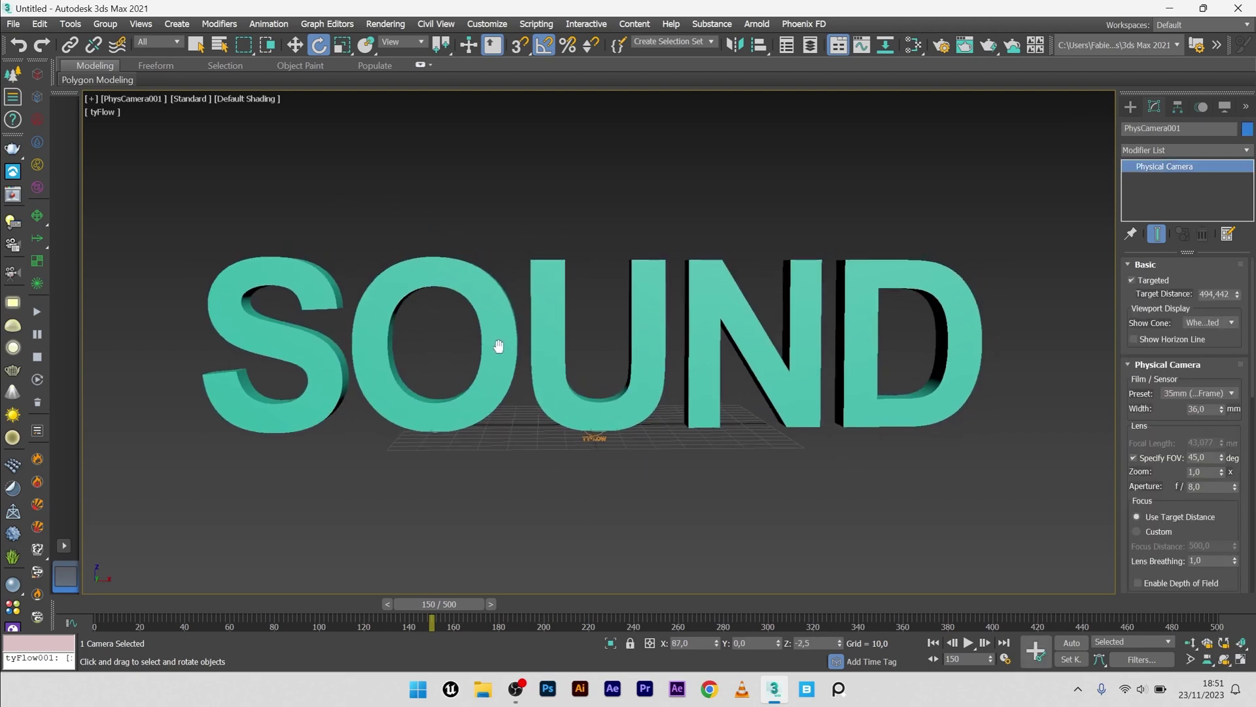
right_click(613, 437)
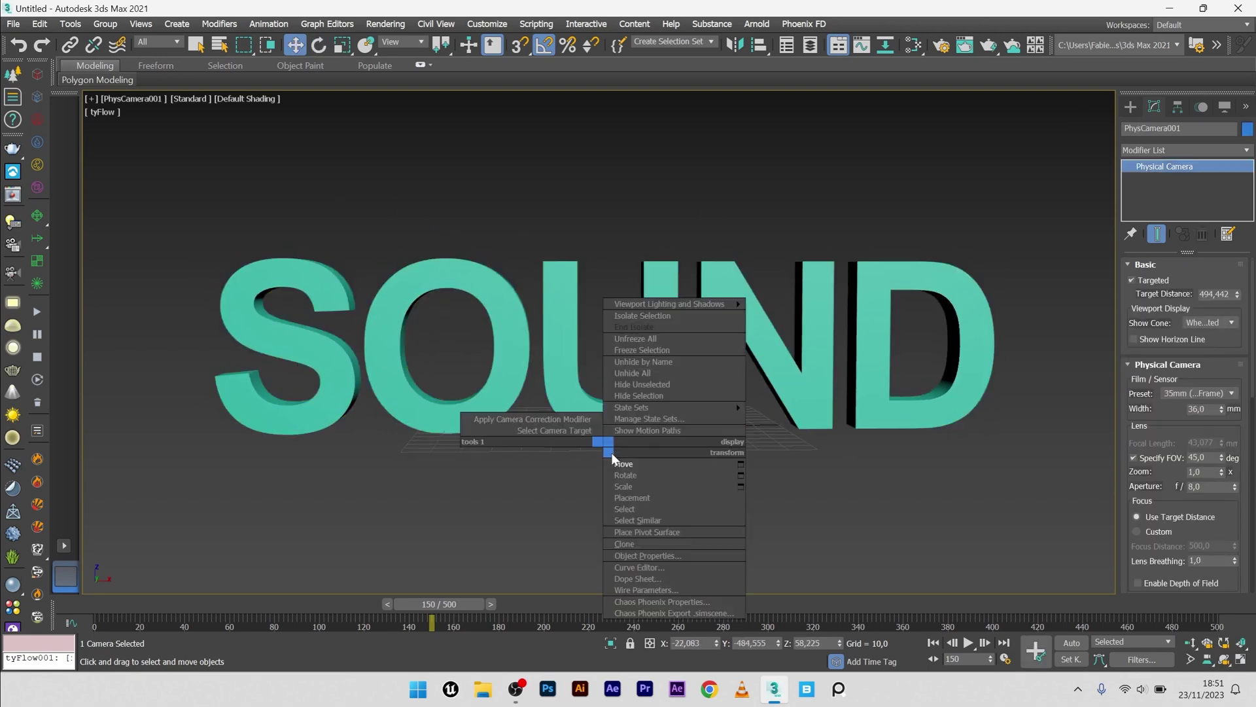
Select tyFlow001 and open the tyFlow editor
click(618, 454)
click(606, 437)
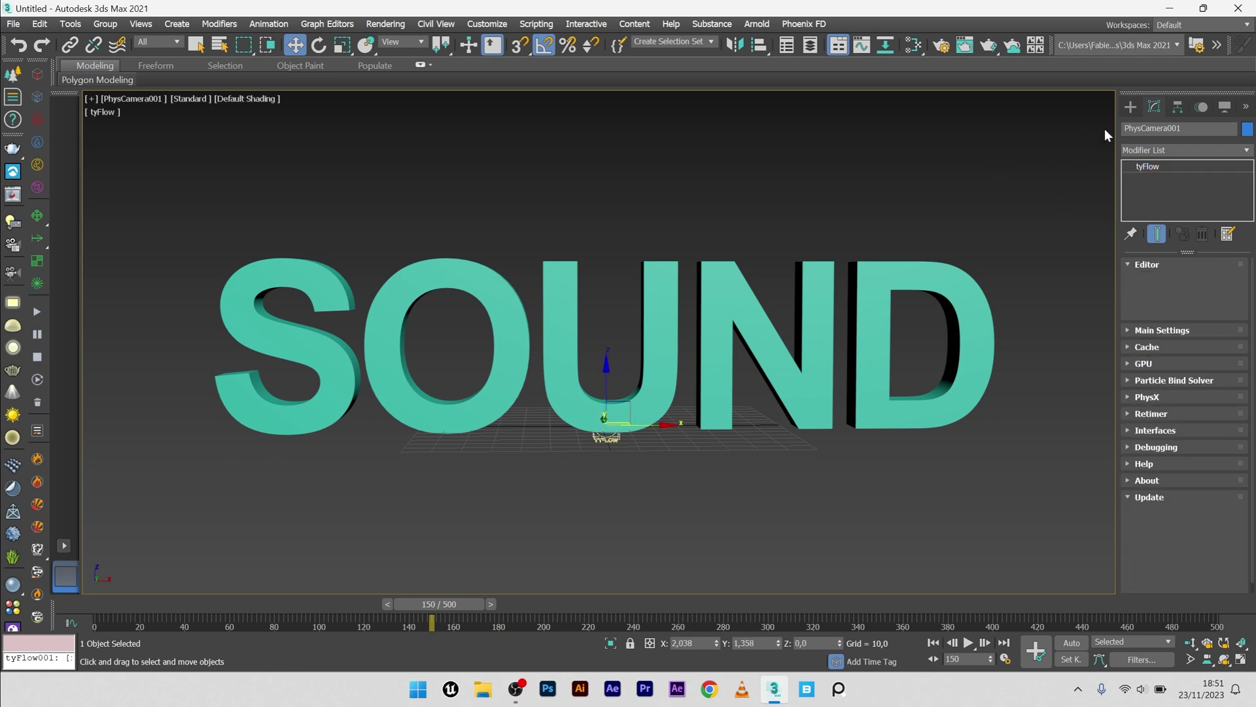
click(1175, 299)
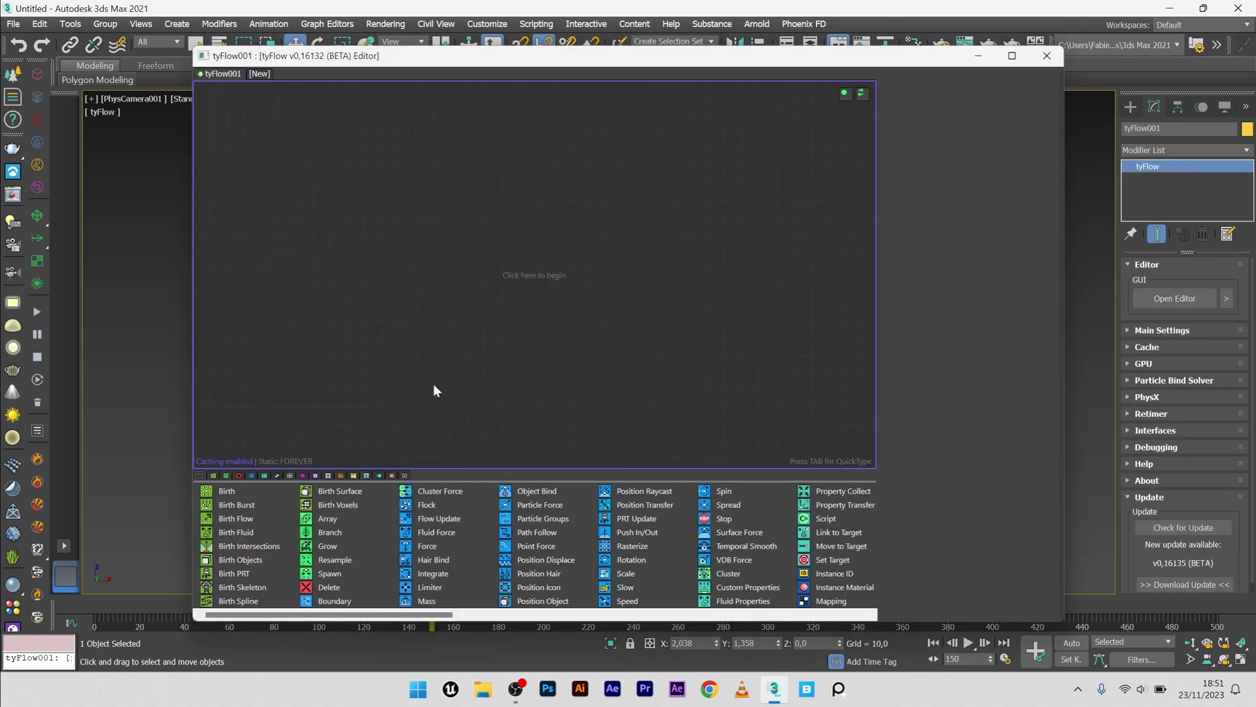
Add a Birth event with End frame 0 and Total 200000 particles
drag(250, 491, 333, 159)
double_click(996, 120)
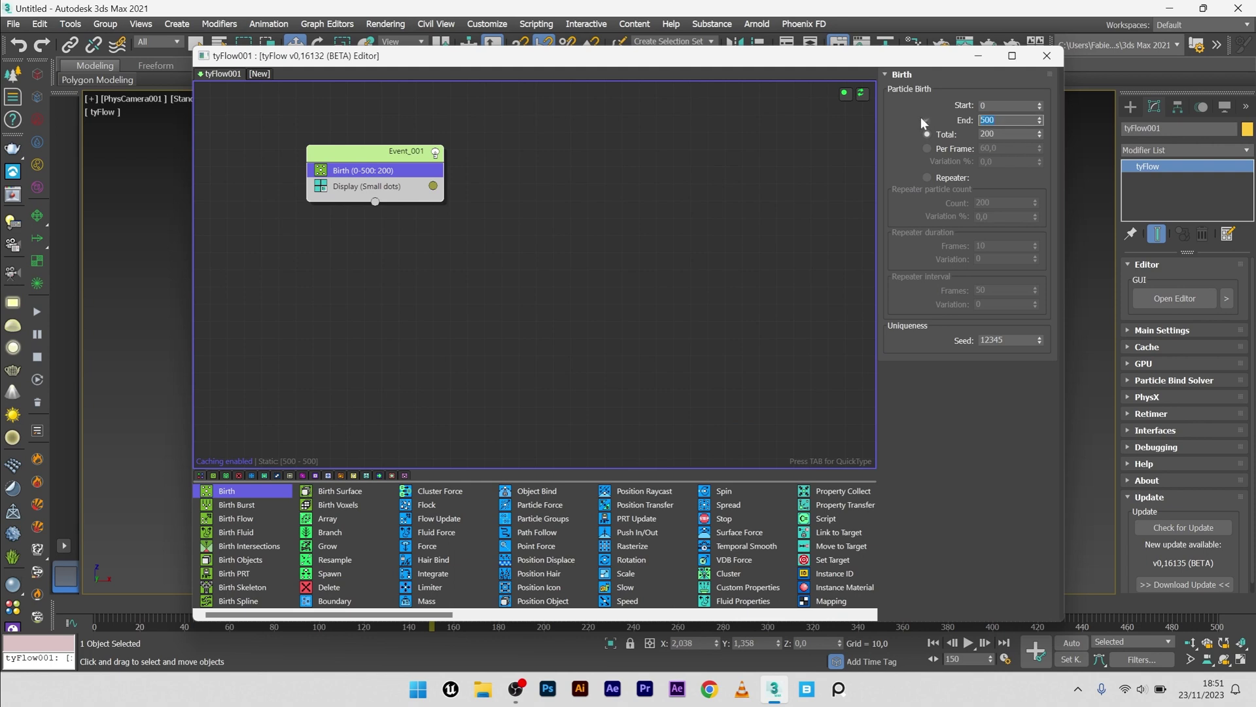
text(0)
key(Tab)
text(2)
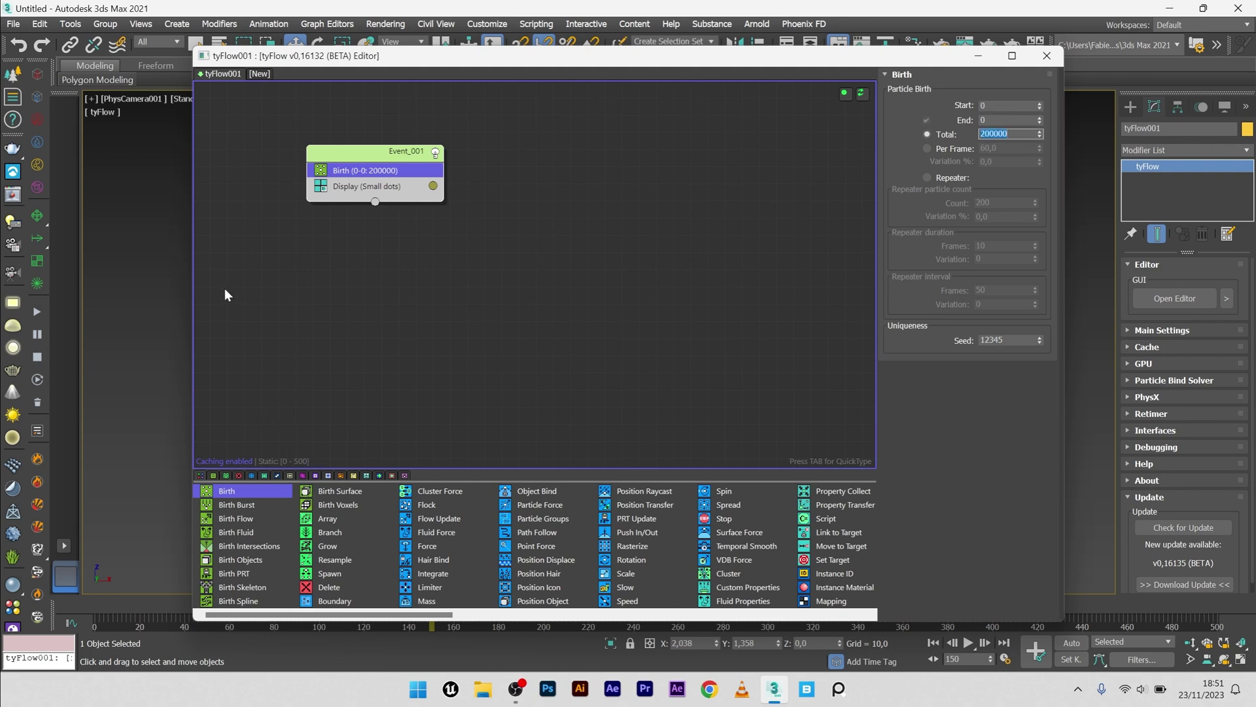
drag(194, 296, 614, 300)
drag(740, 58, 929, 59)
Commit the 200000 total and add a Position Object operator picking Text001
click(948, 174)
key(Tab)
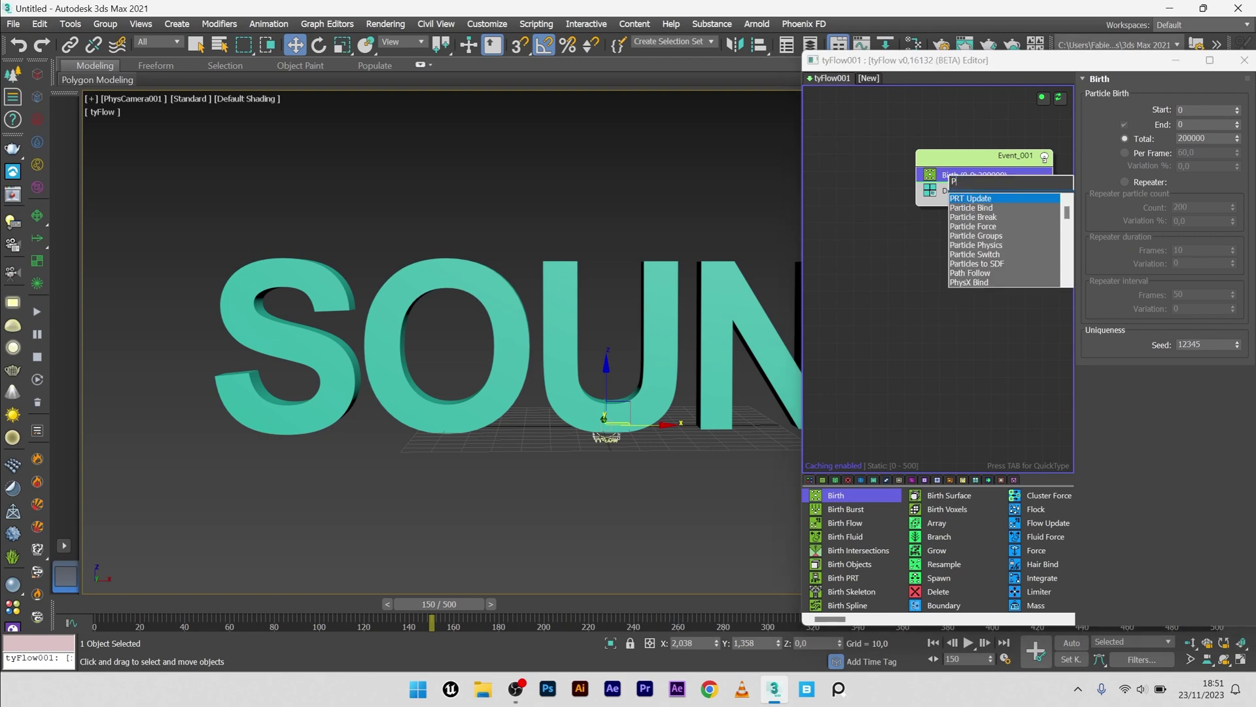
text(POS)
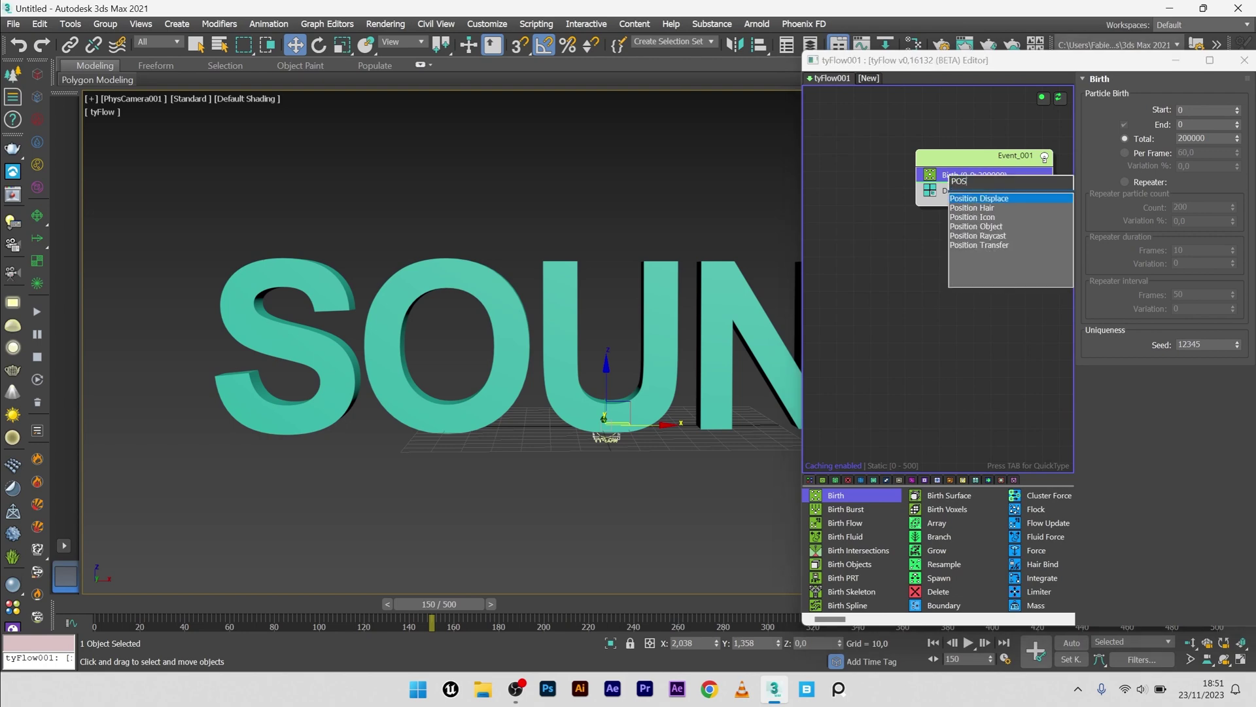
click(978, 227)
click(1137, 240)
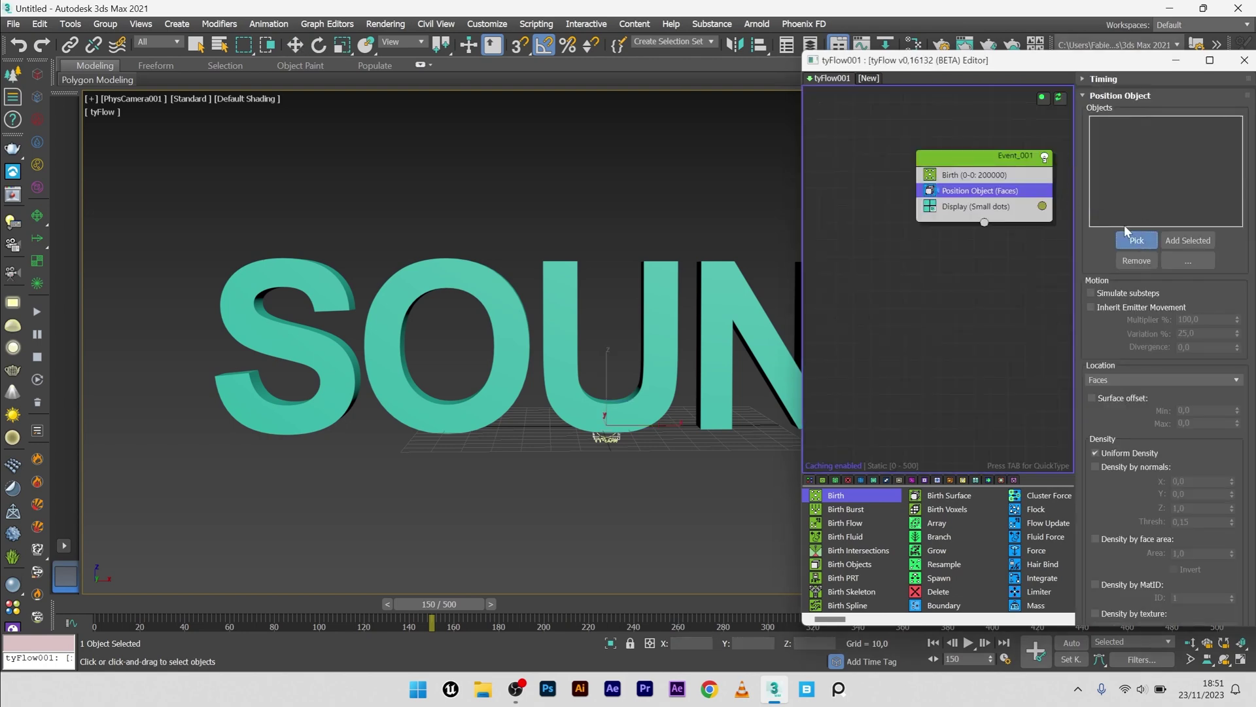
click(570, 280)
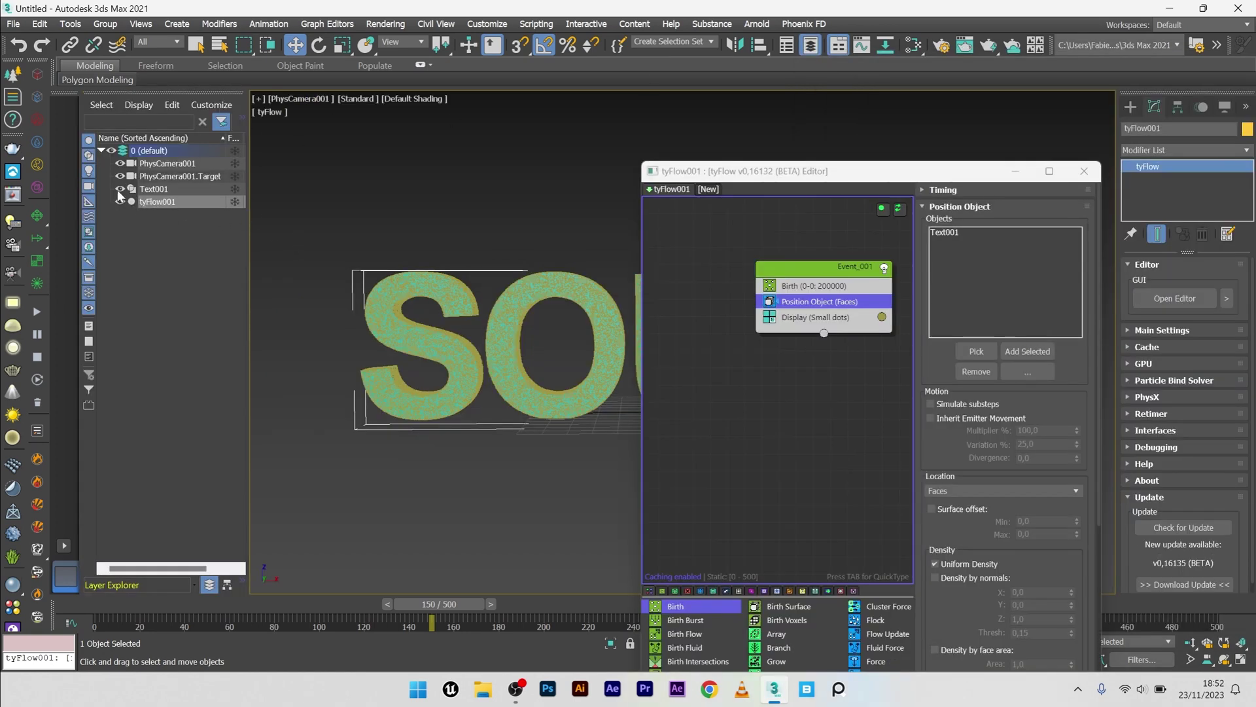
Hide Text001 in the Layer Explorer and view the particle-covered letters in Perspective
click(120, 189)
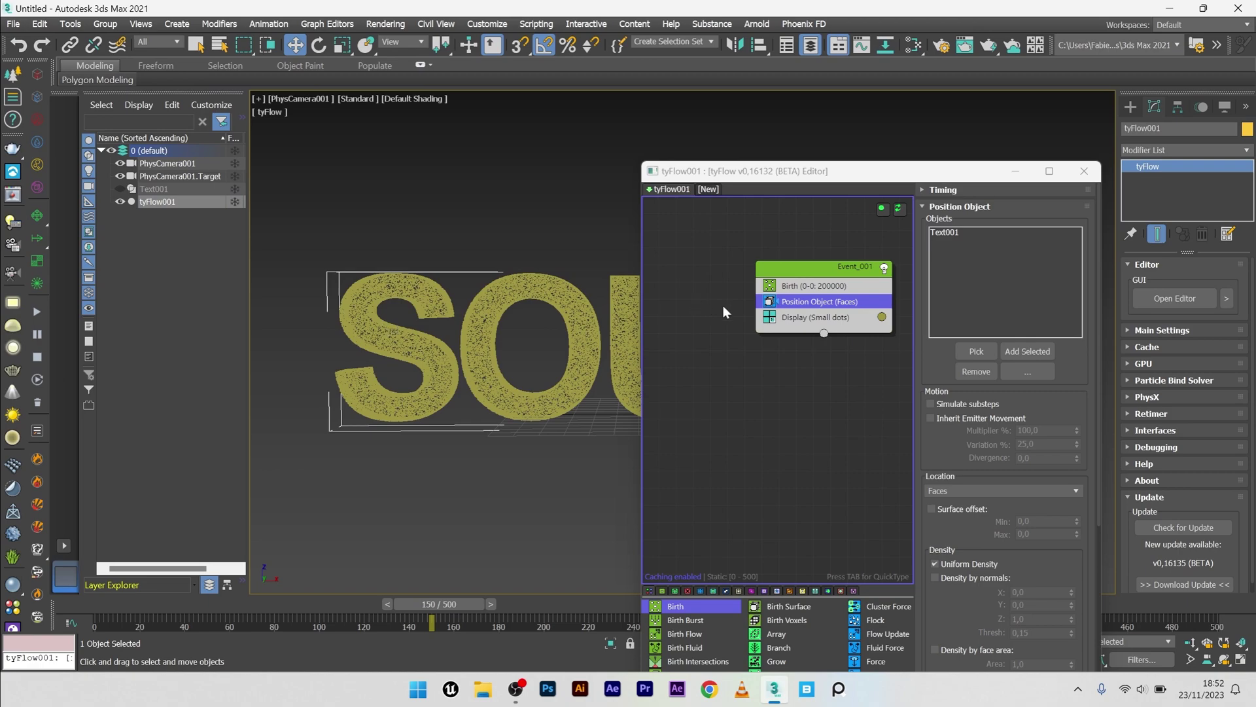
click(408, 330)
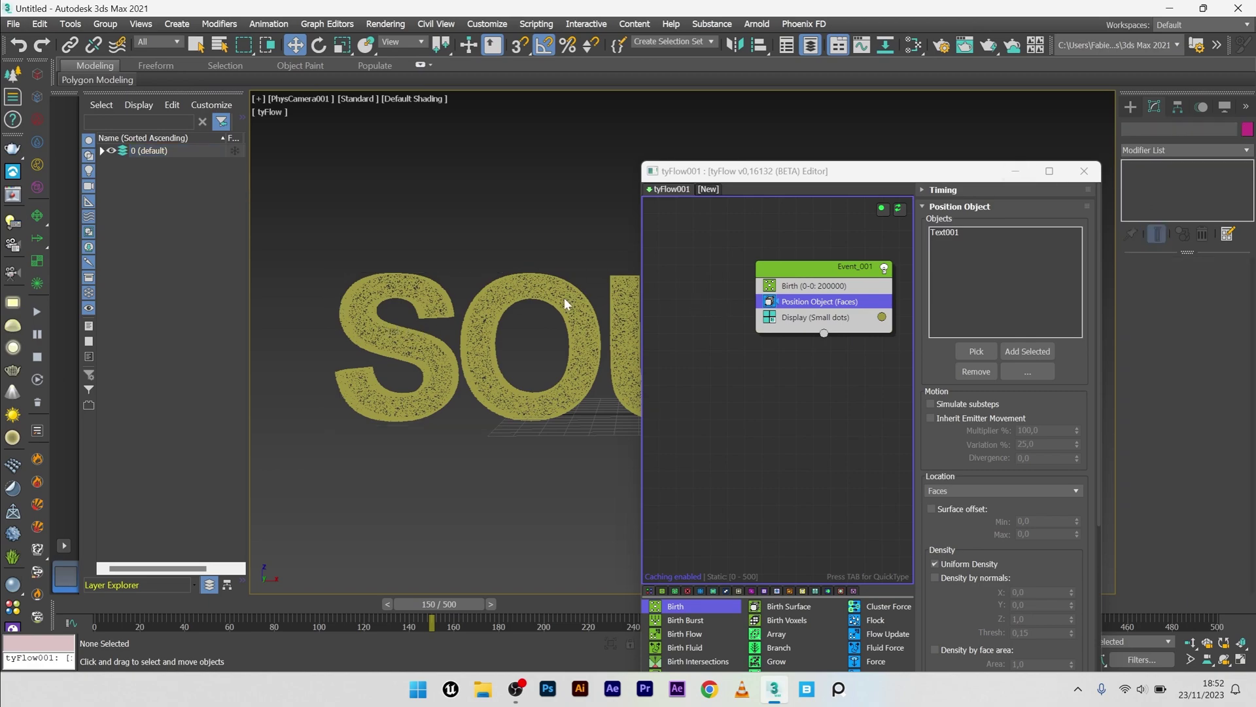
key(p)
mouse_move(504, 331)
alt+middle_down()
mouse_move(531, 339)
mouse_move(497, 352)
alt+middle_up()
scroll(496, 351, up, 5)
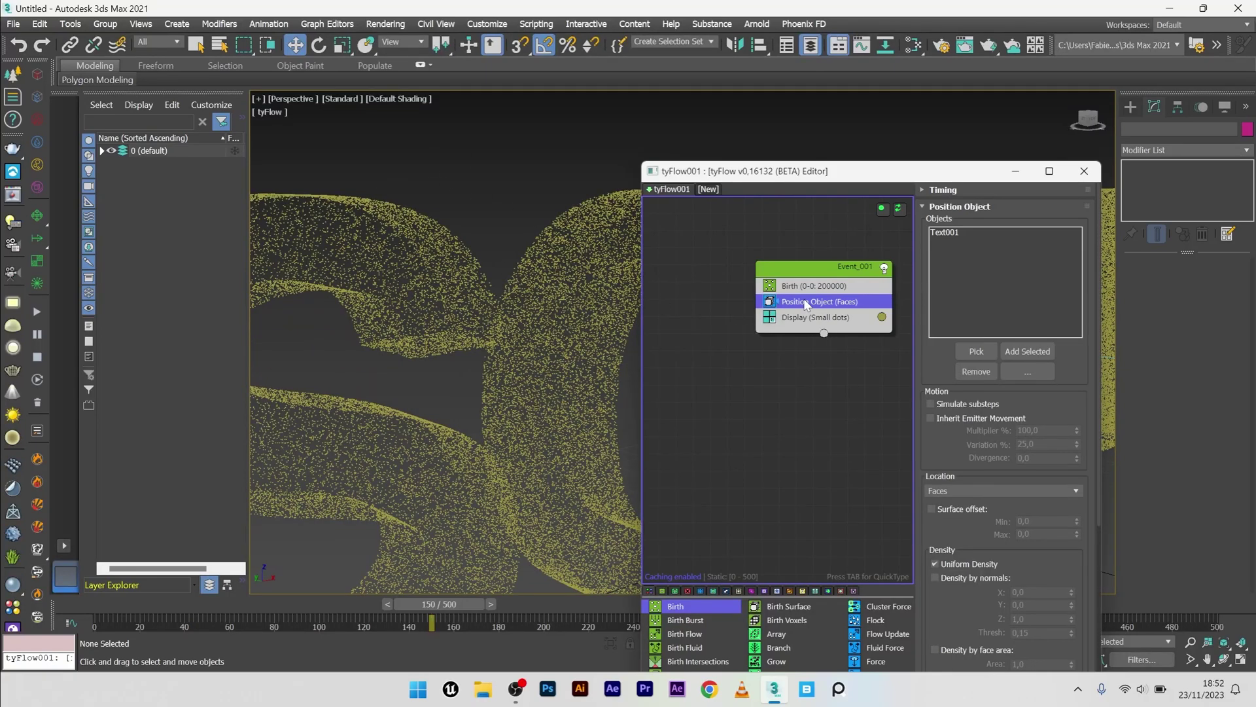
Add a Shape operator with mid-resolution Geosphere meshes, displaying particles as geometry
key(Tab)
text(SHAPE)
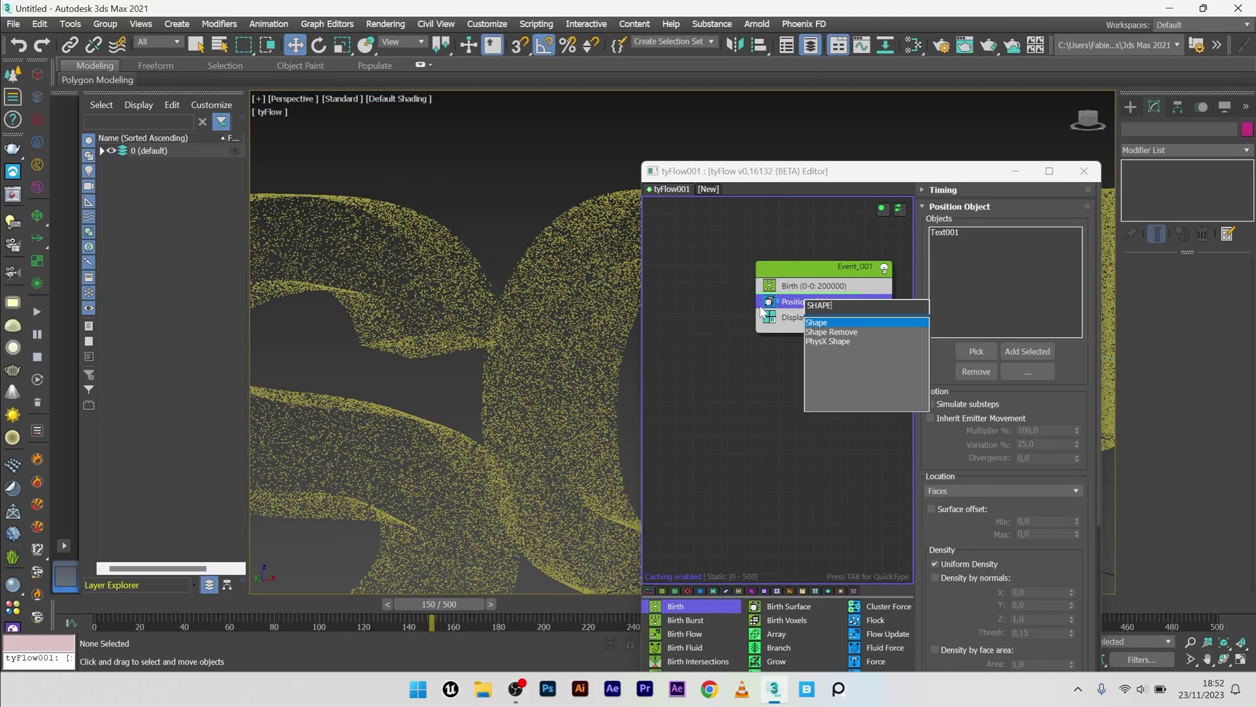
key(Return)
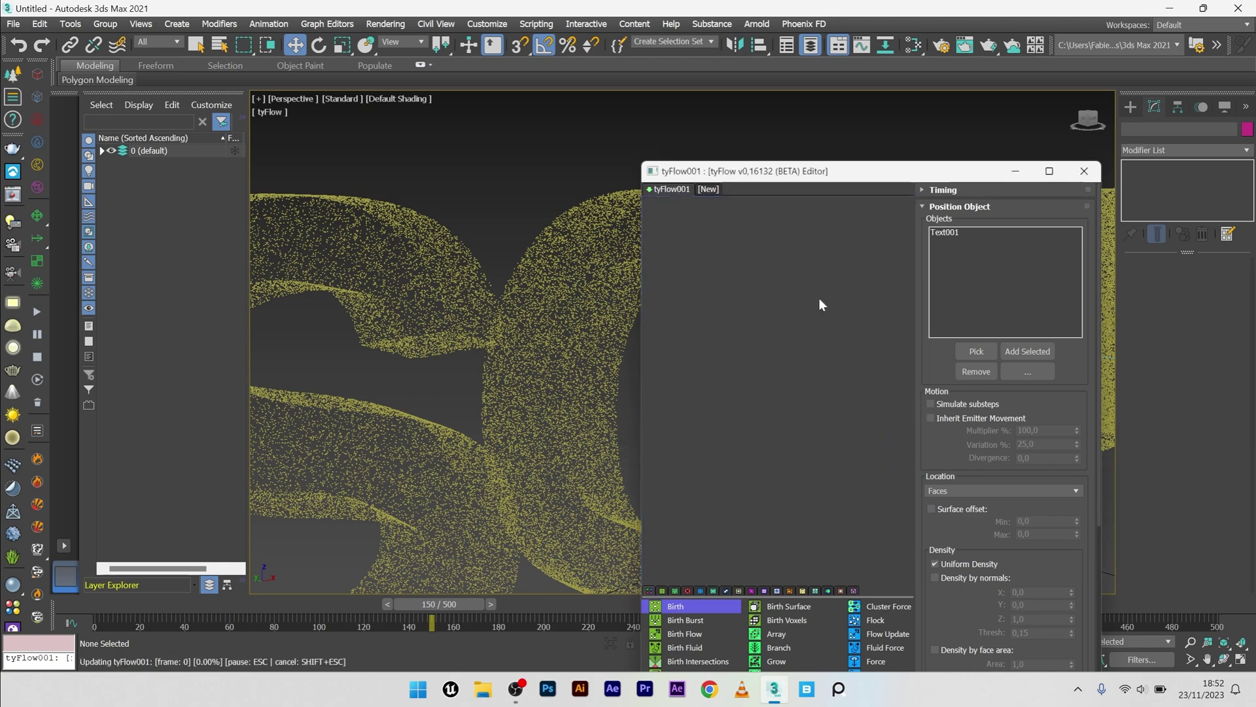
drag(814, 302, 821, 324)
drag(1097, 264, 1082, 488)
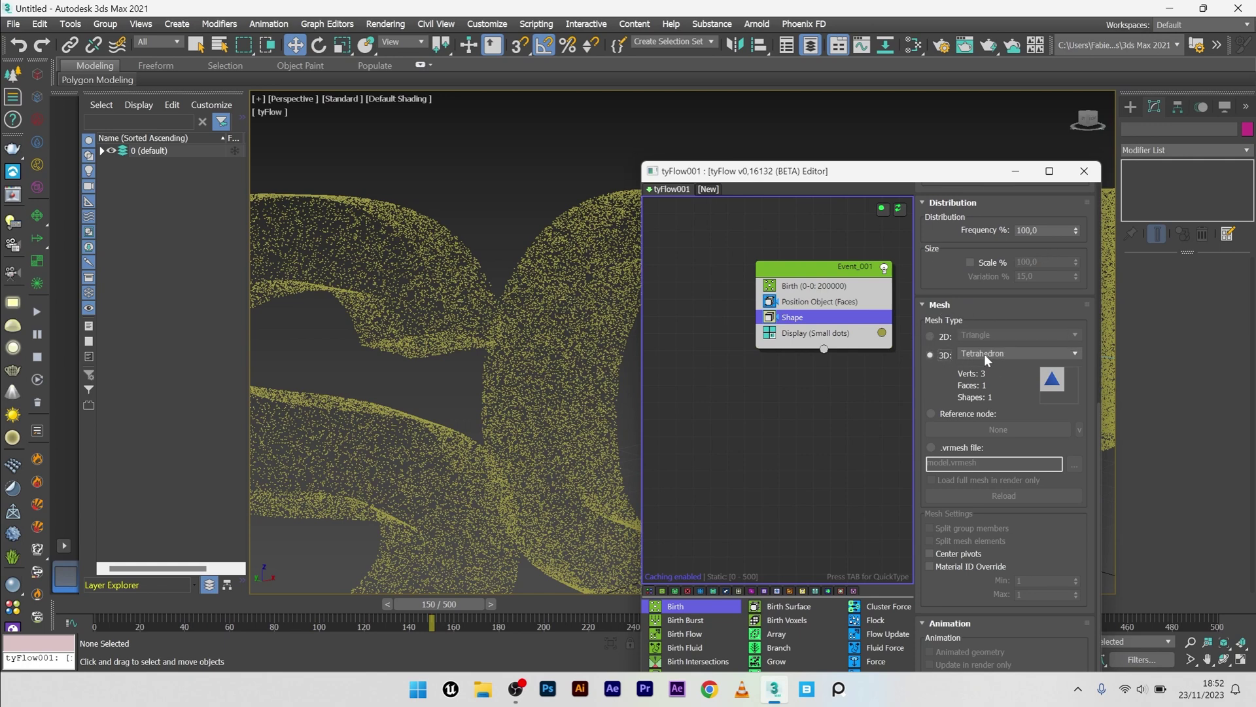
click(984, 355)
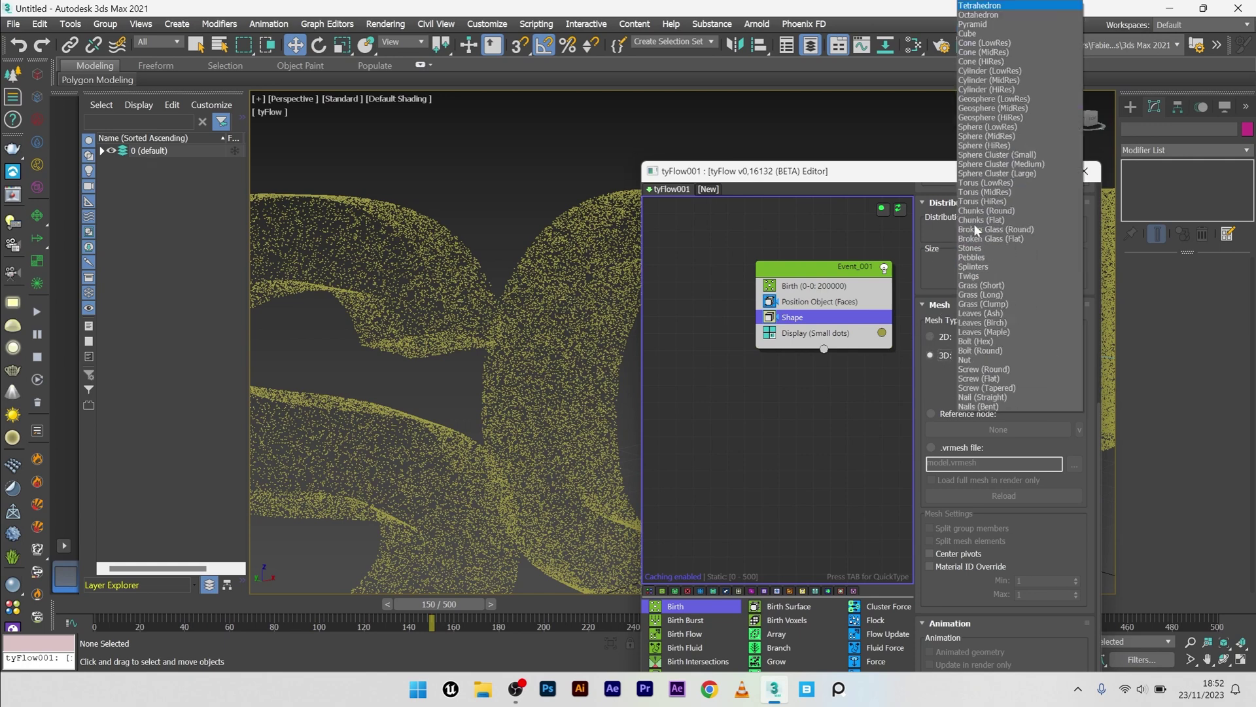
click(988, 108)
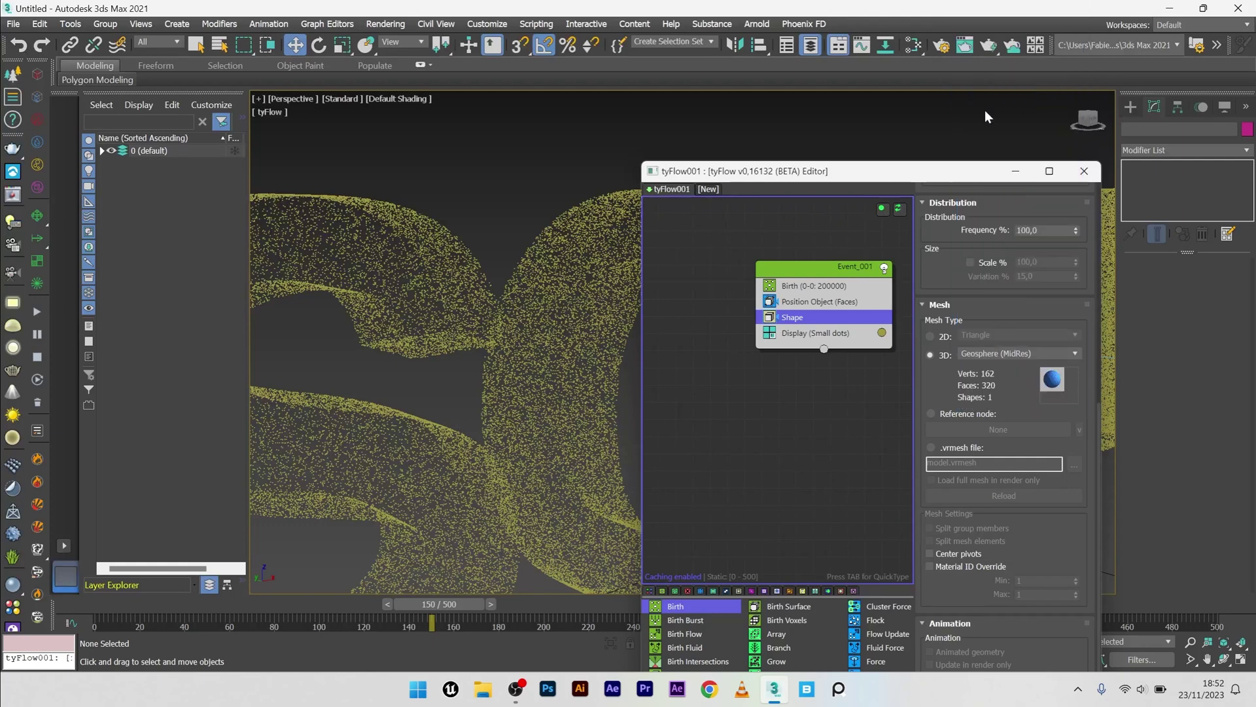
click(821, 332)
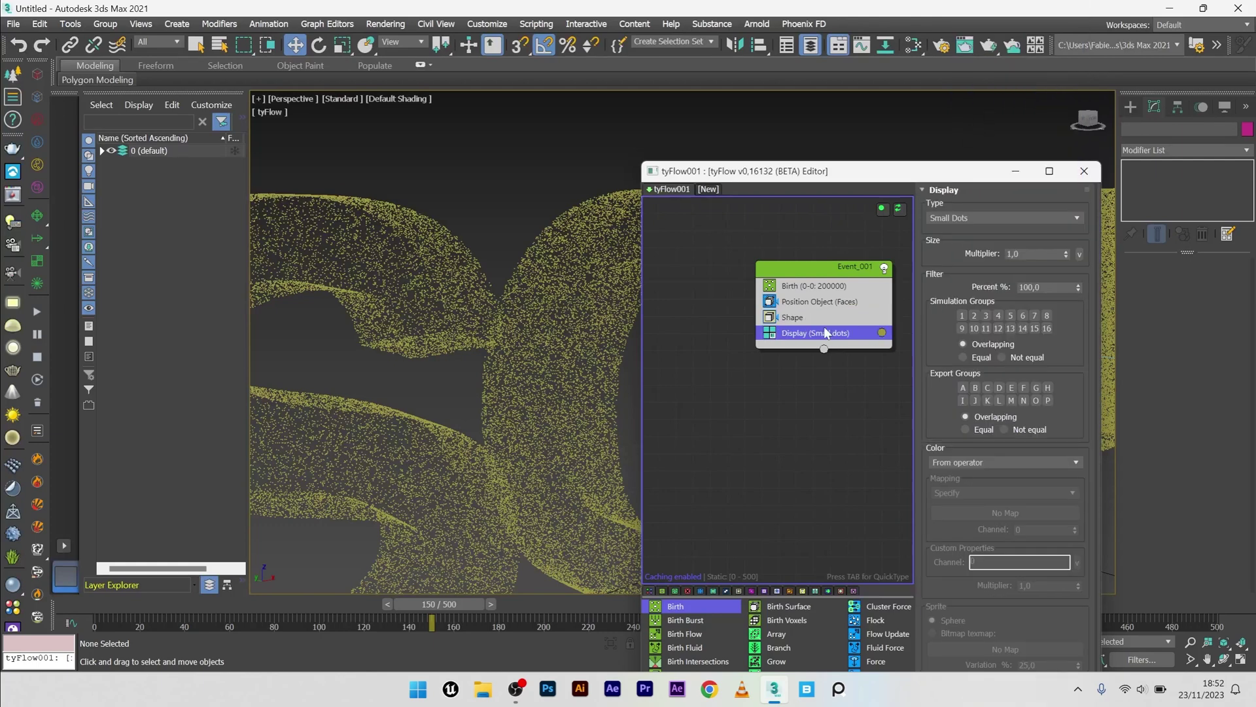
click(990, 219)
click(941, 285)
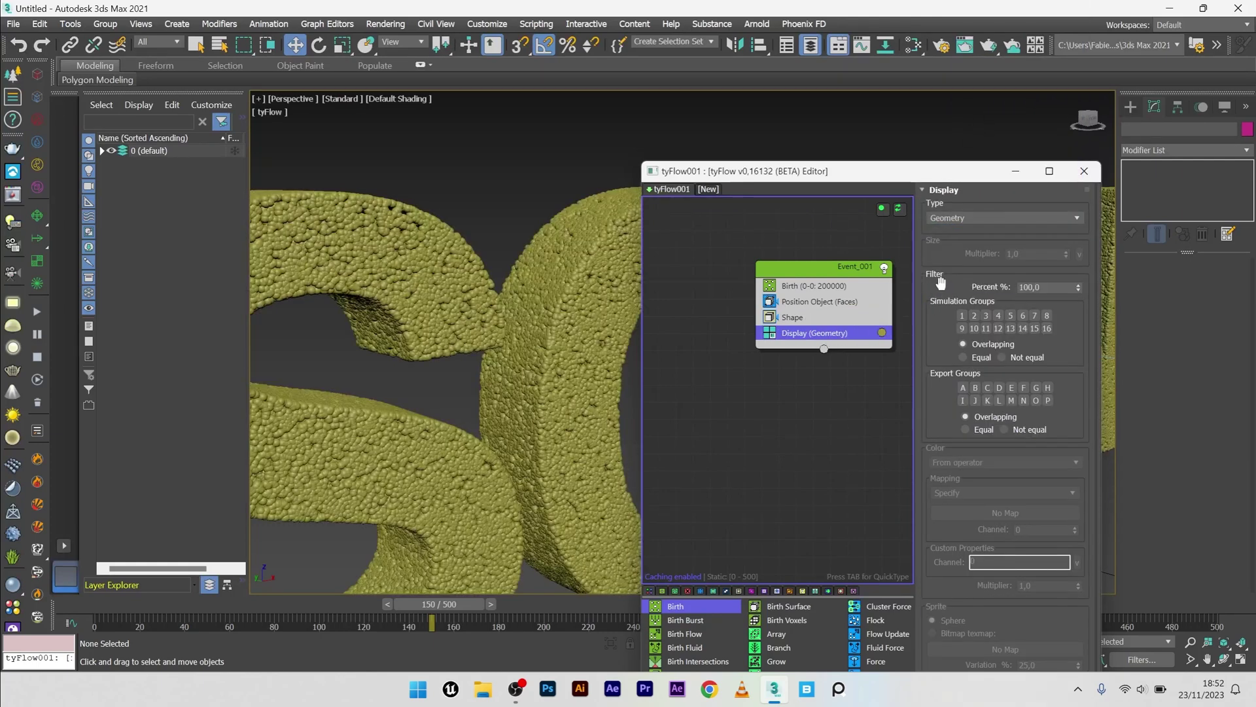
Enable Scale % on the Shape operator, with Scale 300 and Variation 40
click(796, 319)
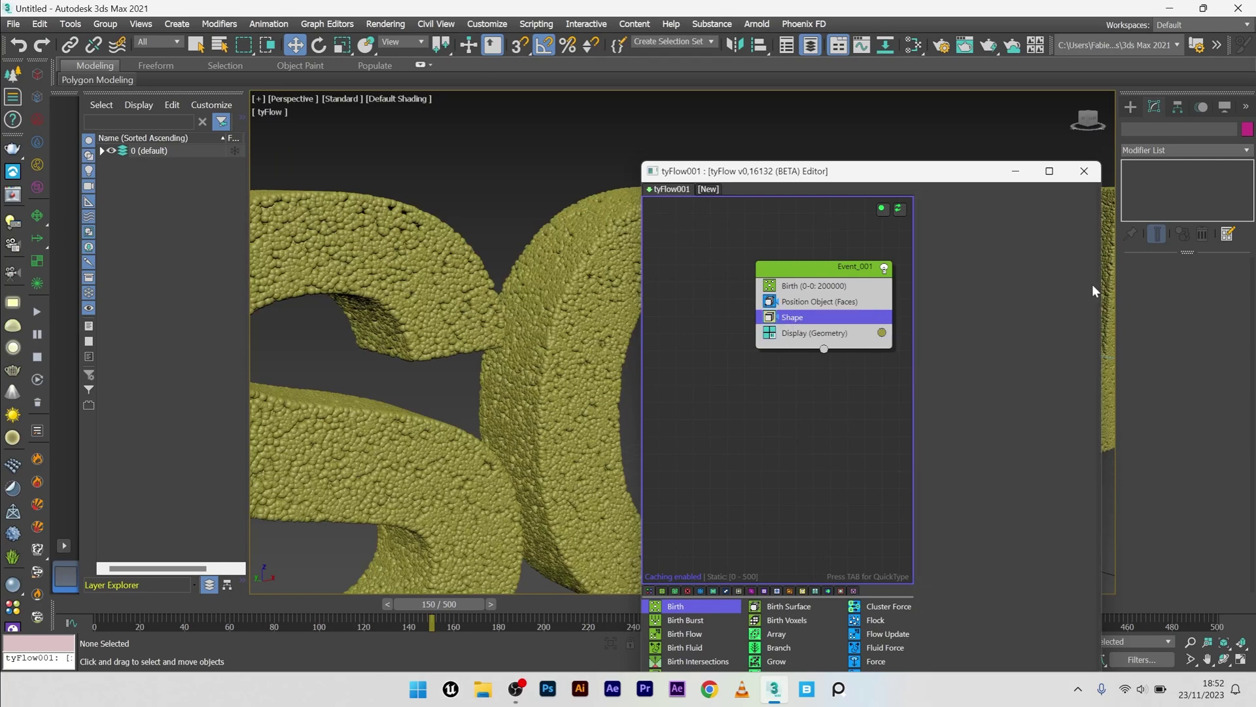
drag(1097, 284, 1071, 503)
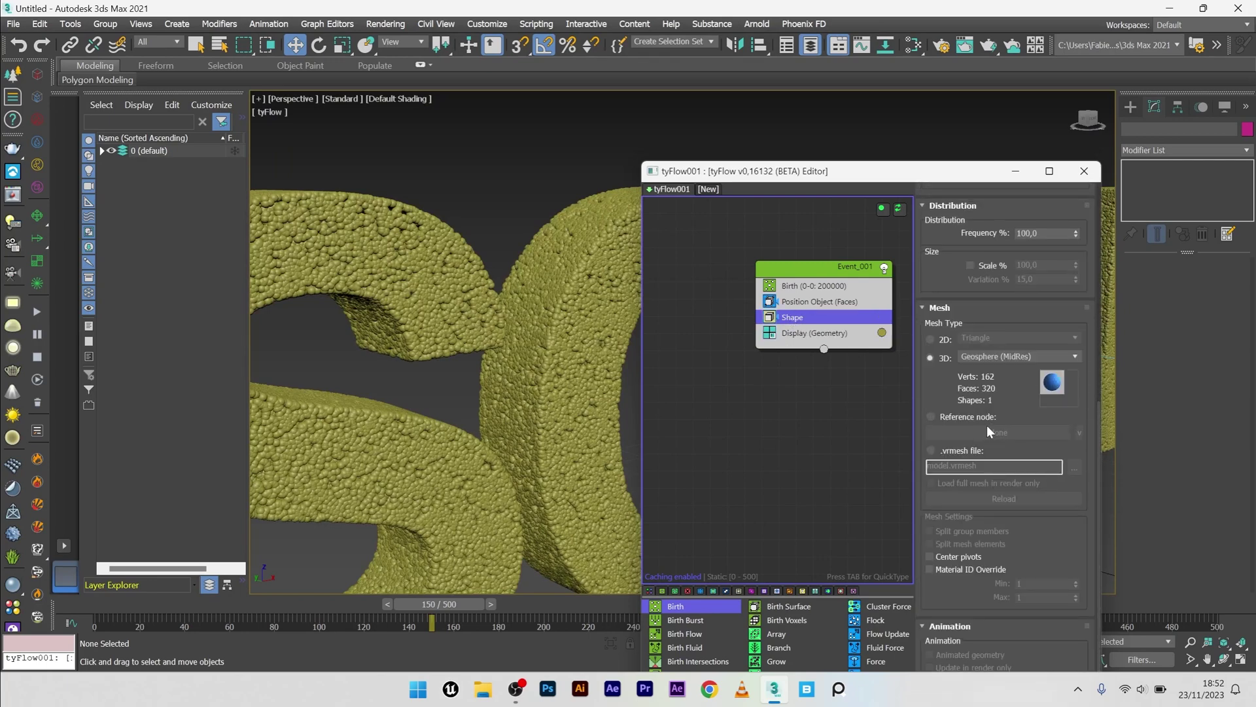
scroll(975, 331, up, 2)
click(980, 352)
double_click(1043, 350)
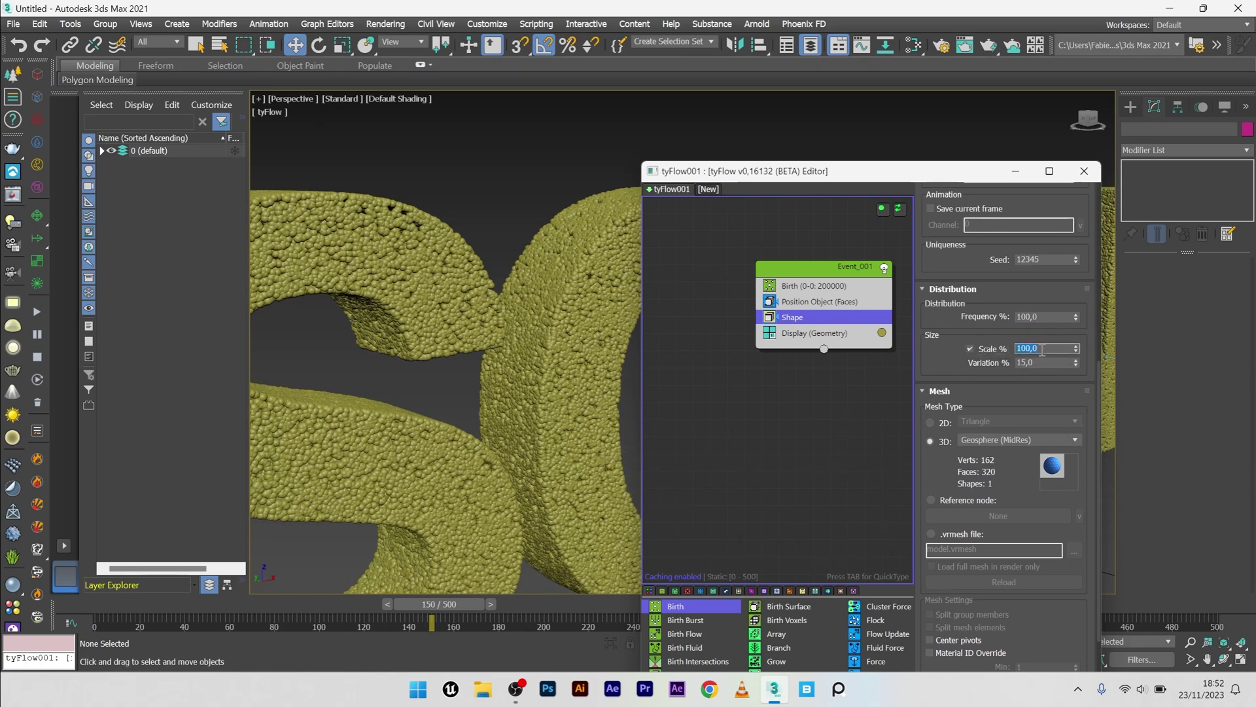
text(200)
key(Return)
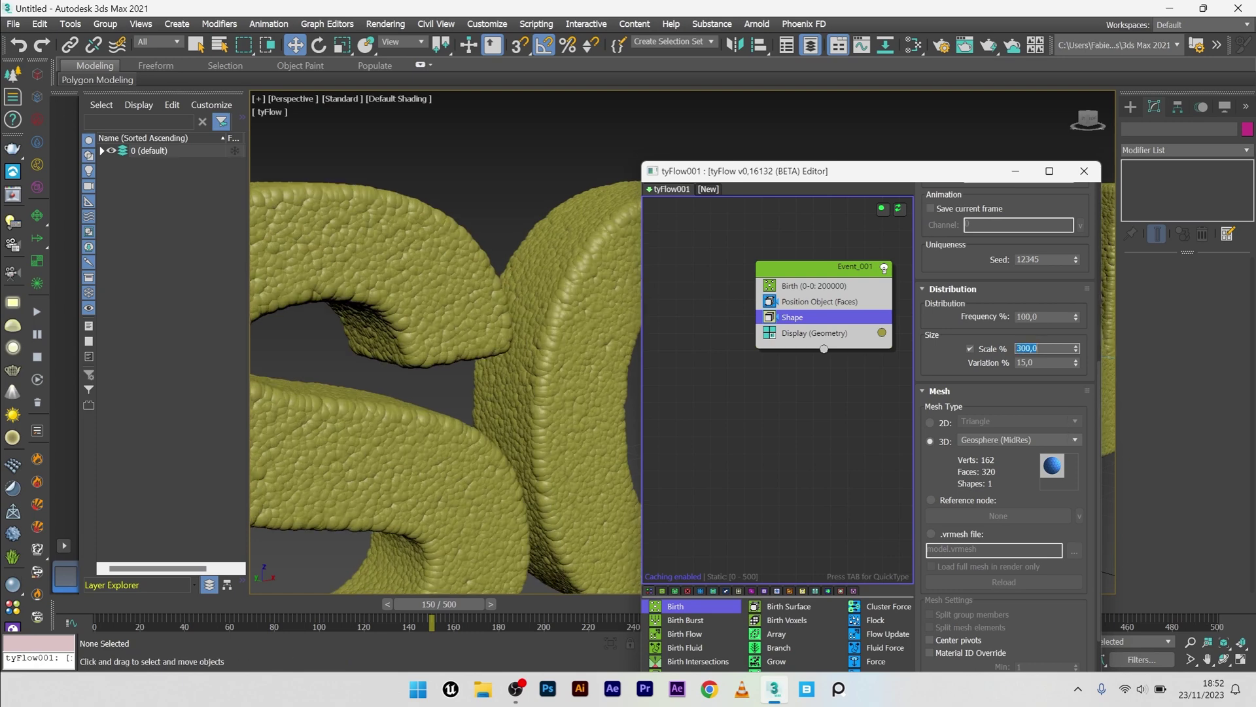
click(1057, 363)
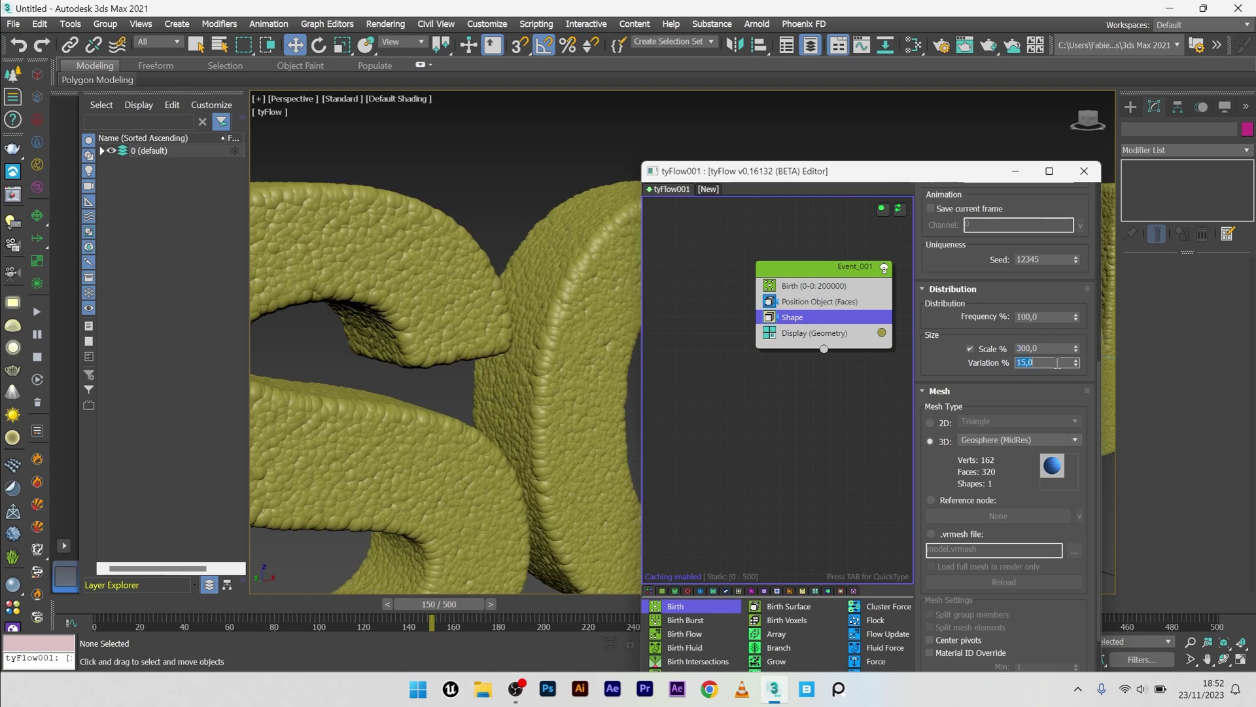
text(40)
middle_drag(271, 338, 435, 338)
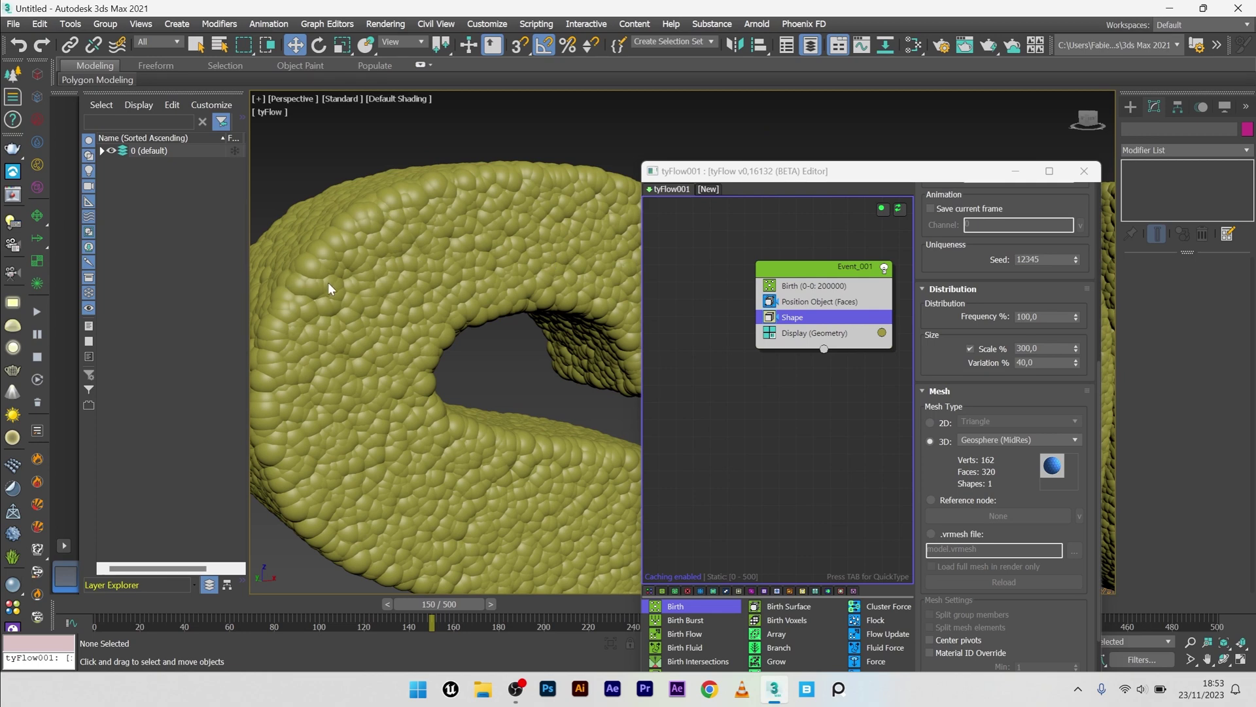
Add a Fuse operator using Shape Radius with a multiplier of 2
key(Tab)
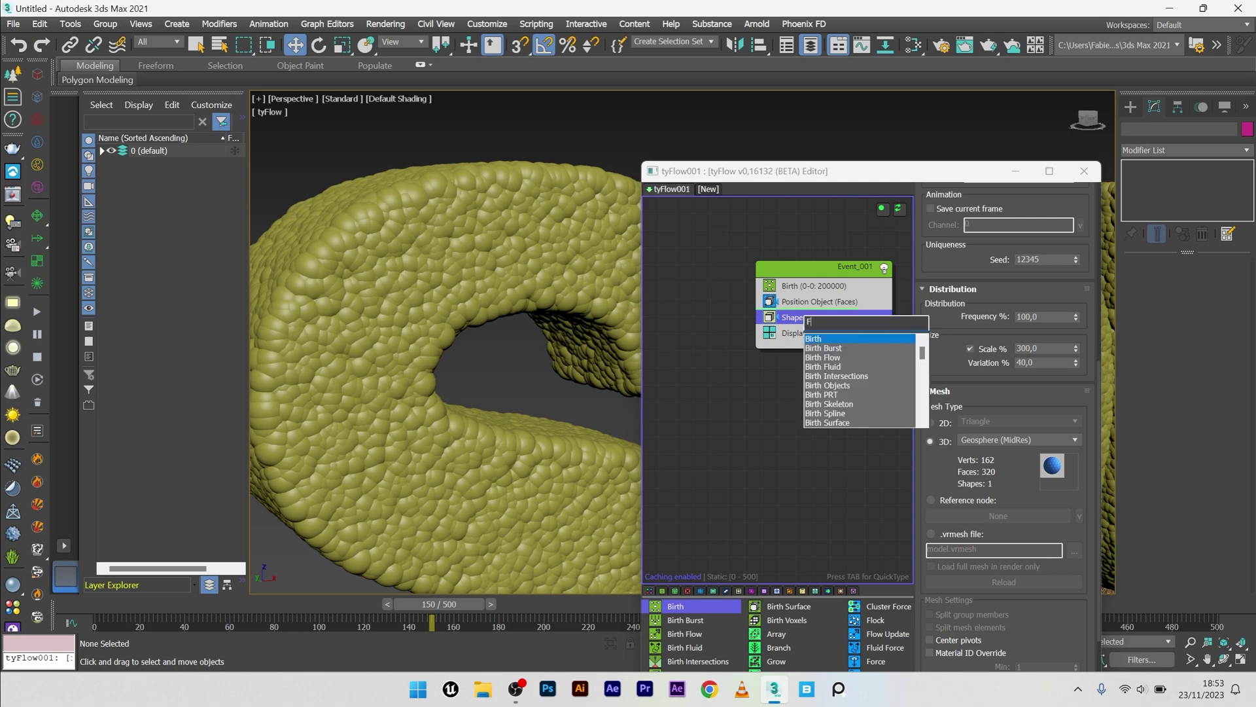
text(FUSE)
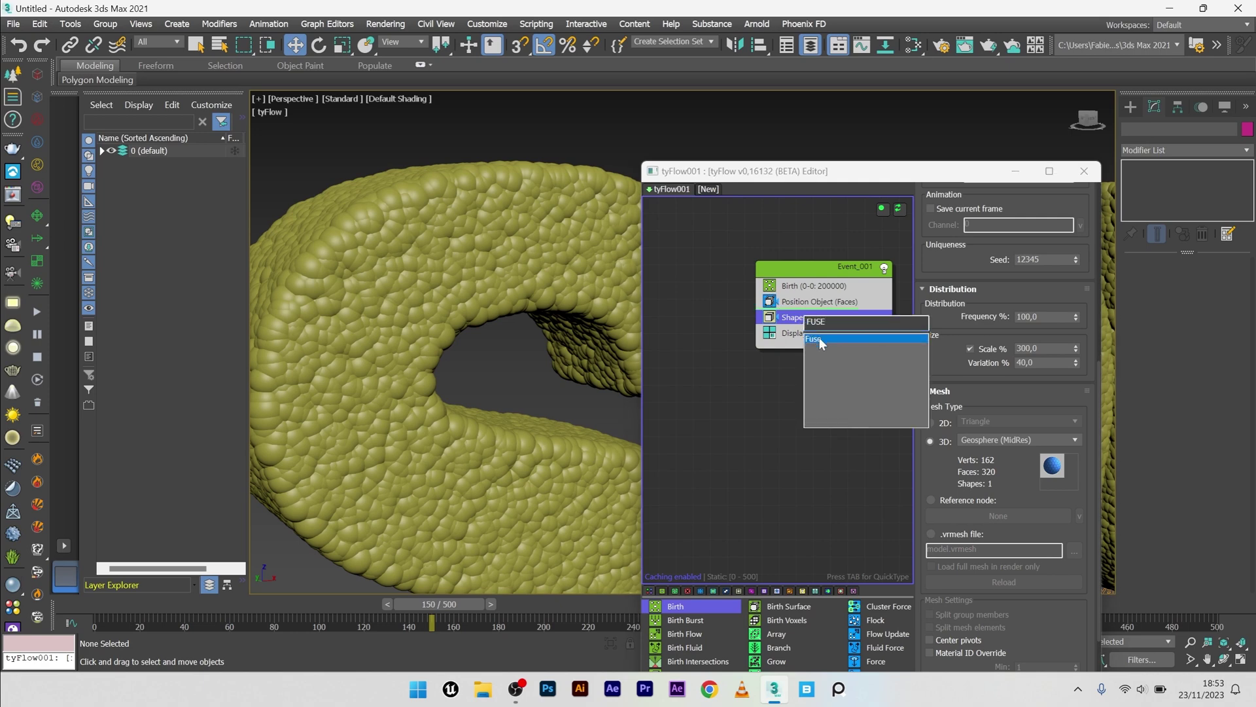
click(819, 340)
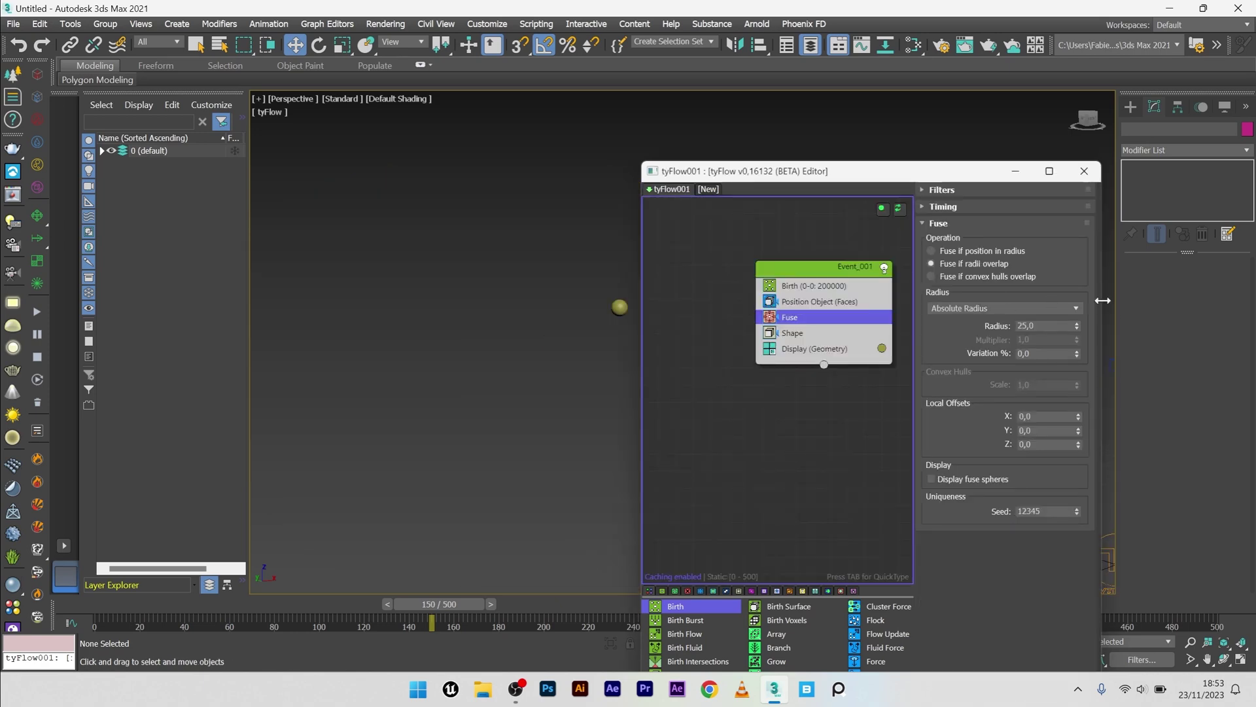
click(974, 308)
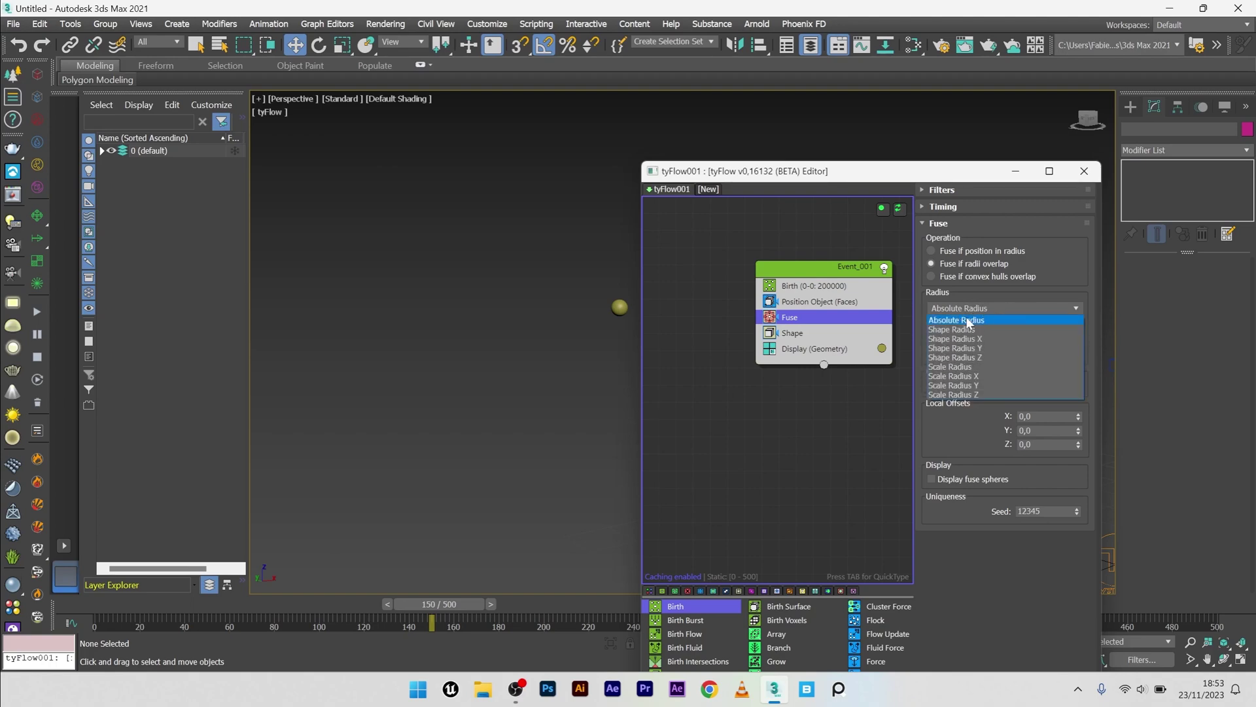
click(966, 329)
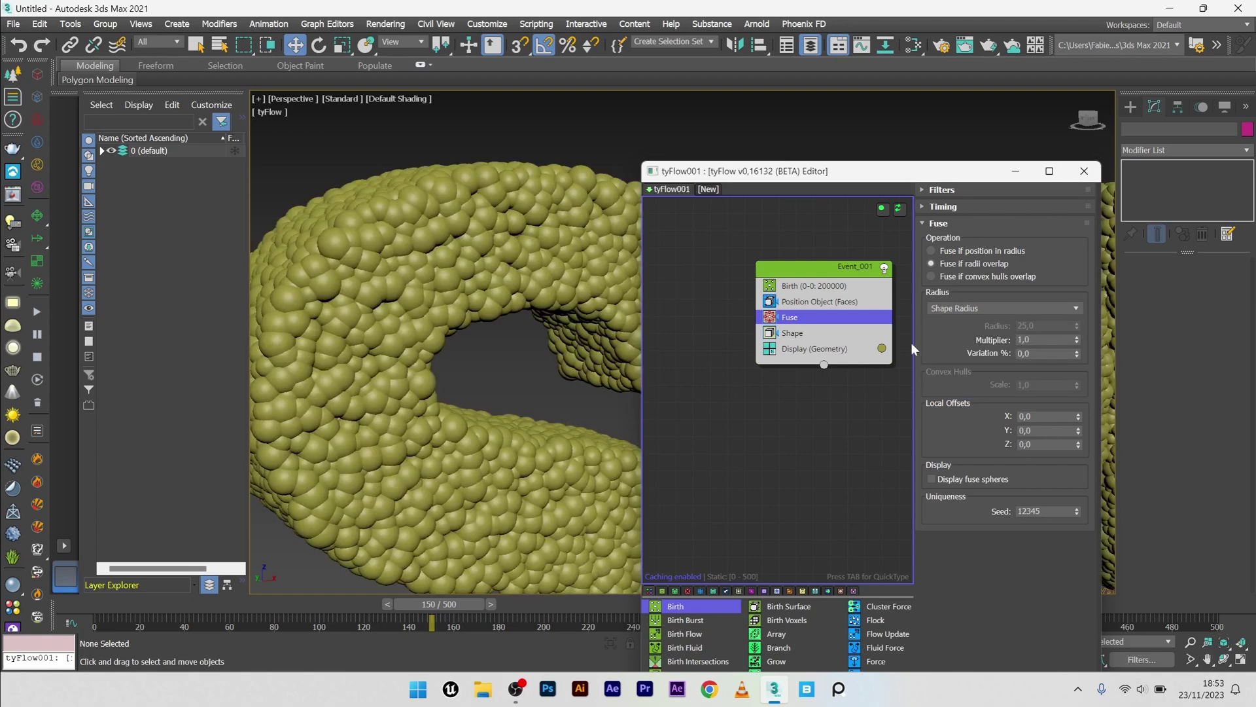
click(1040, 340)
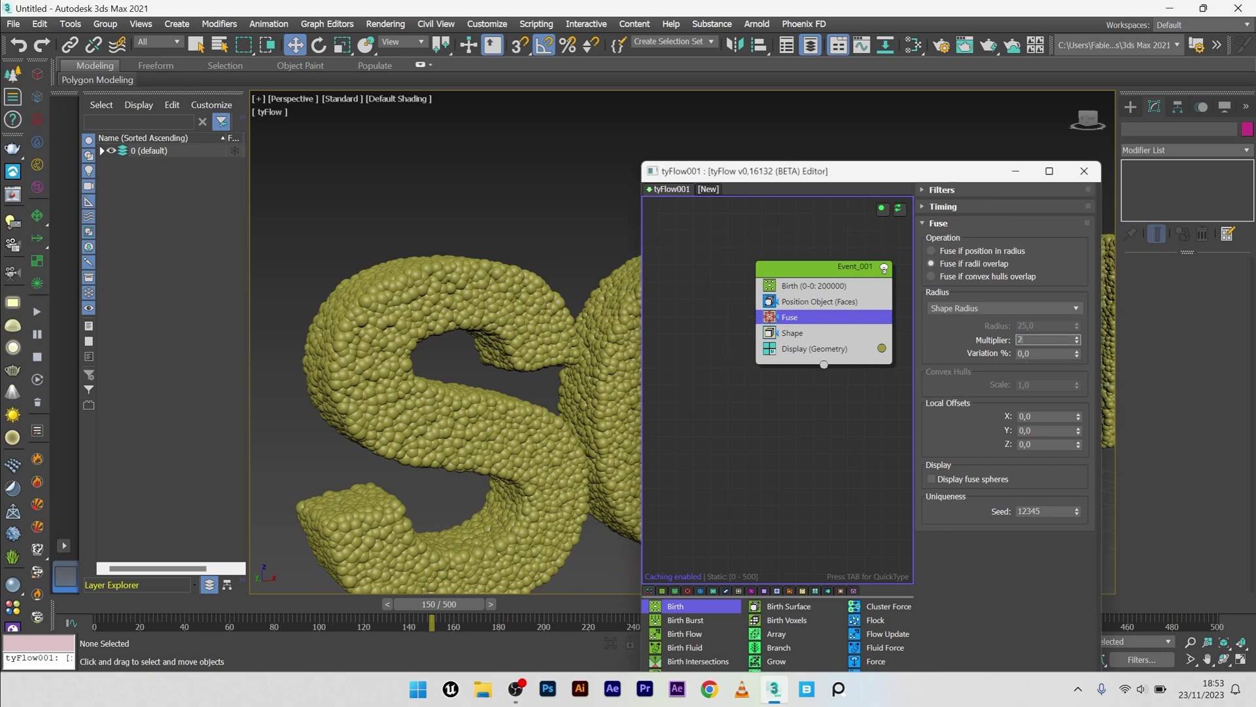
text(2)
key(Return)
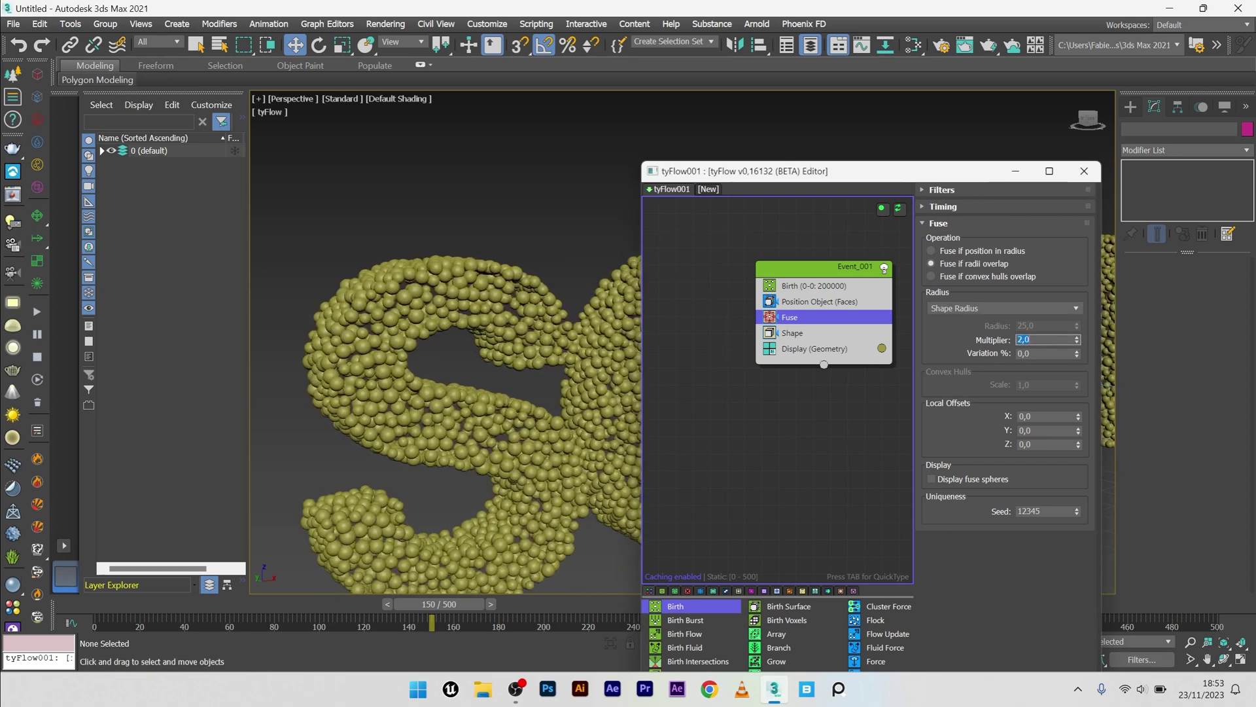
Set the Shape operator's scale to 50% and raise the Fuse multiplier to 2.5
scroll(462, 398, up, 2)
click(792, 333)
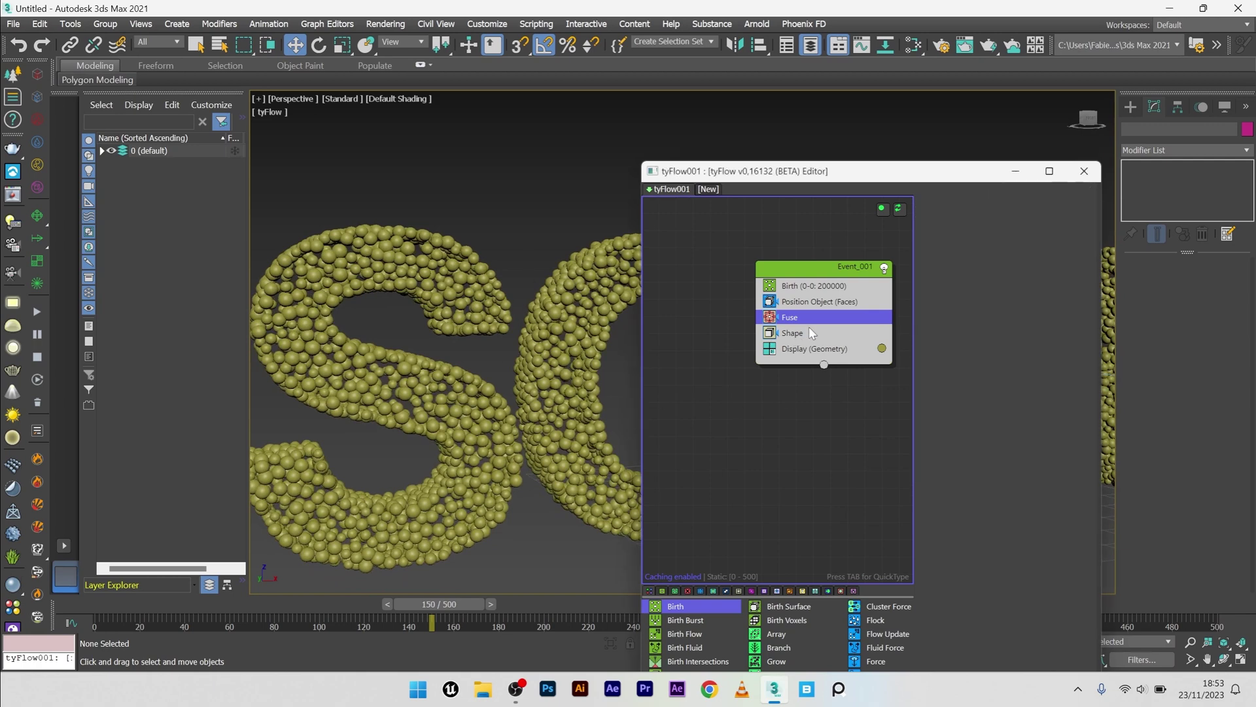
drag(1100, 367, 1086, 411)
double_click(1050, 294)
text(500)
click(805, 318)
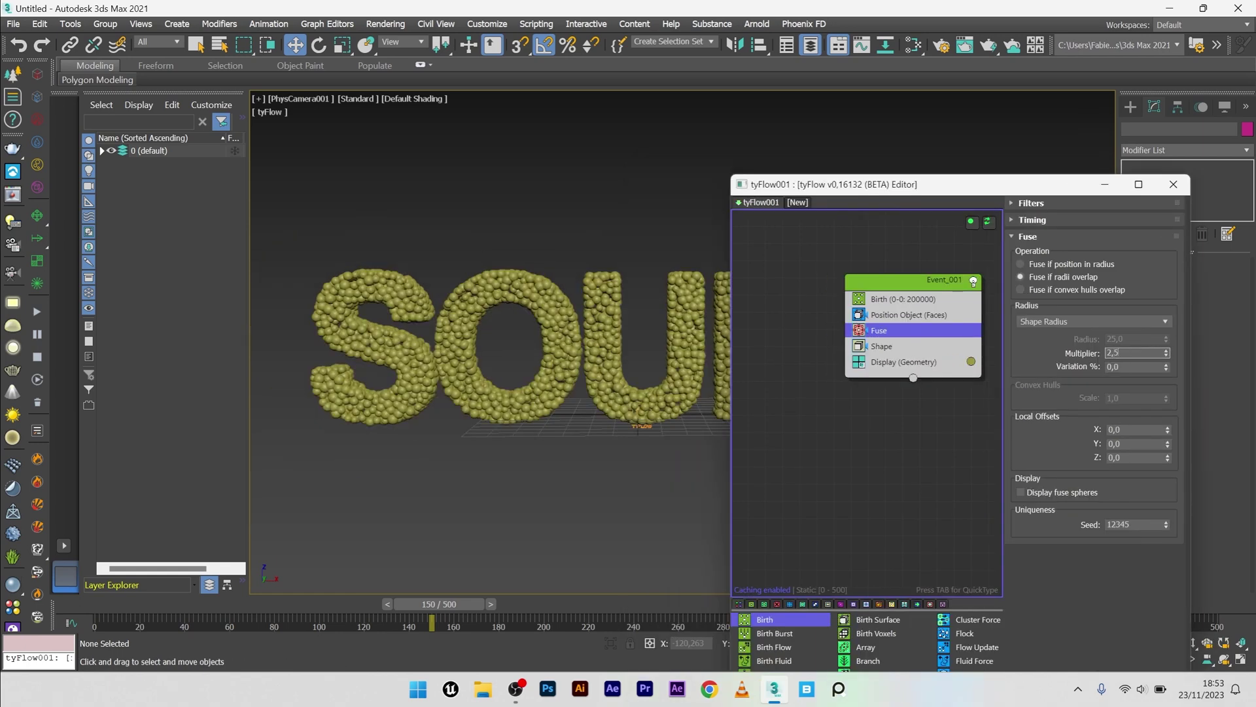
key(Return)
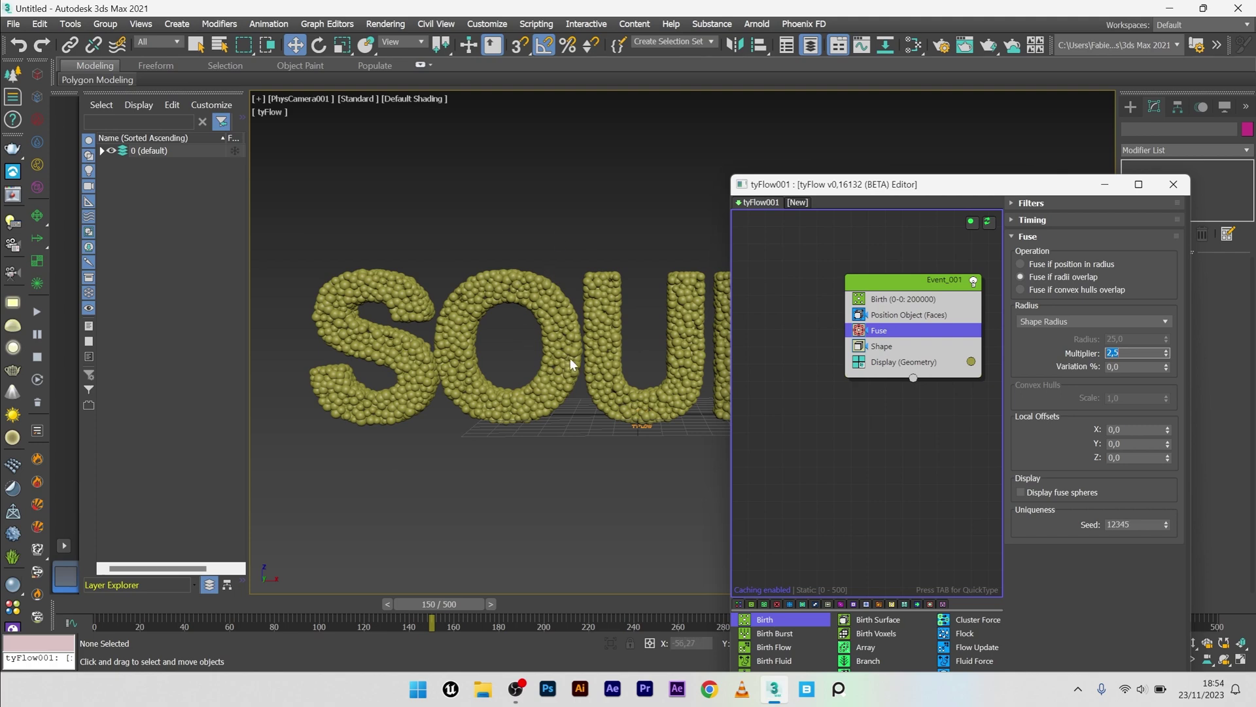
Create a tyWind helper from the tyFlow helpers and set it to Spherical
drag(1071, 191, 871, 543)
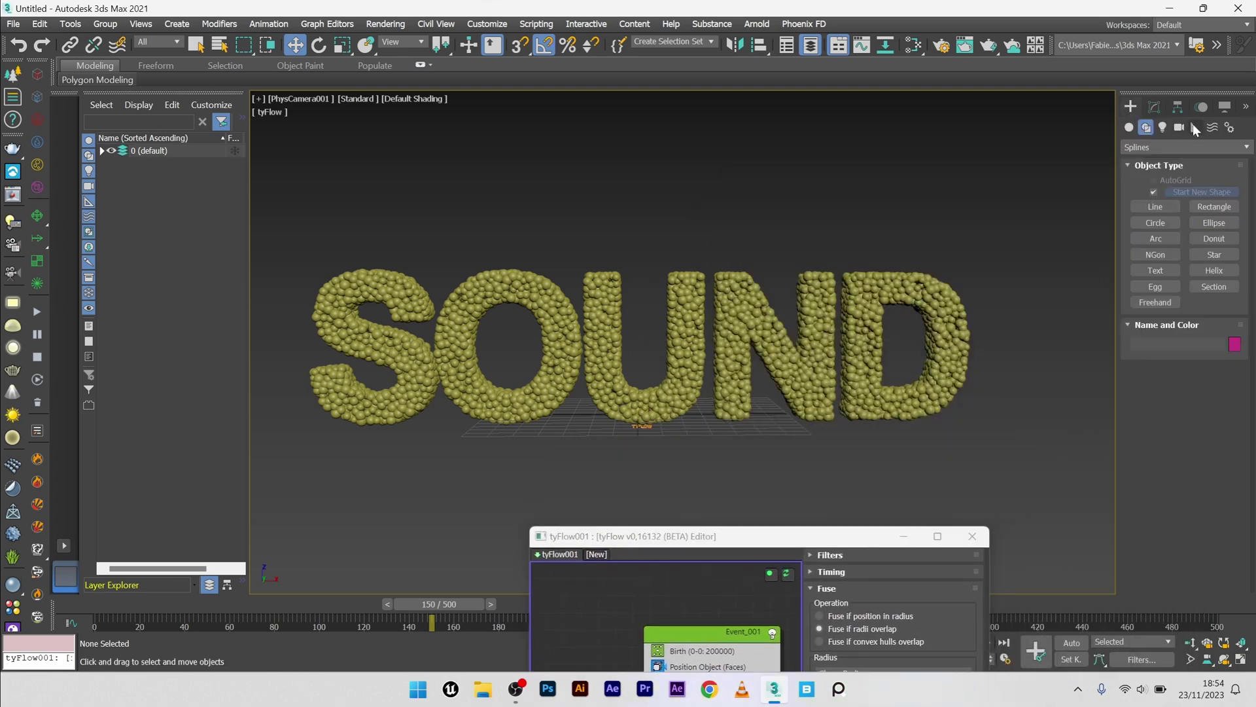
click(1194, 127)
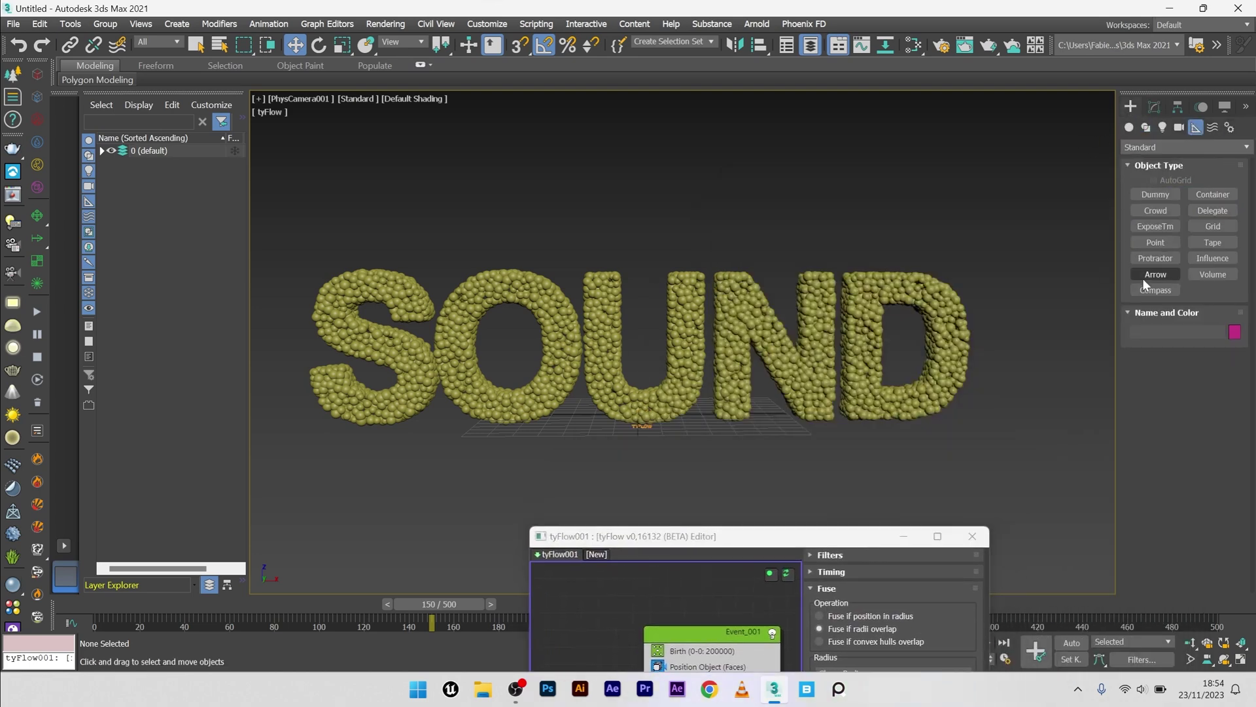
click(1174, 148)
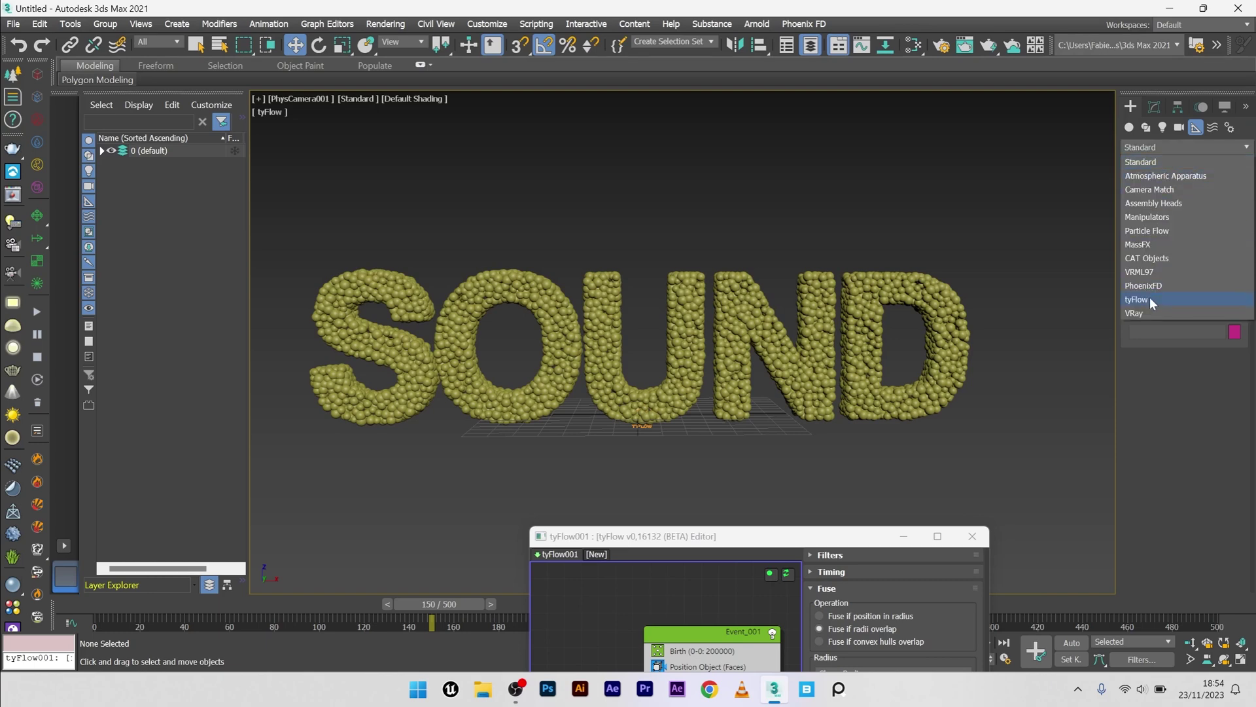
click(1149, 297)
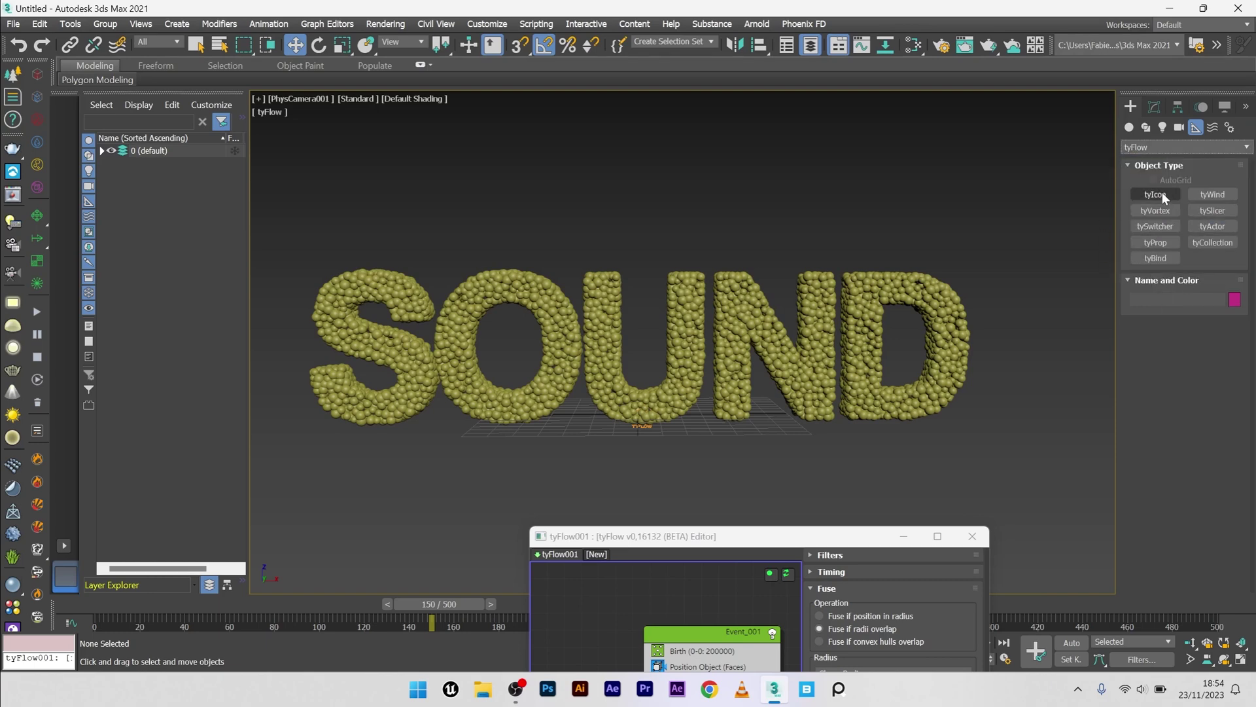
click(1214, 195)
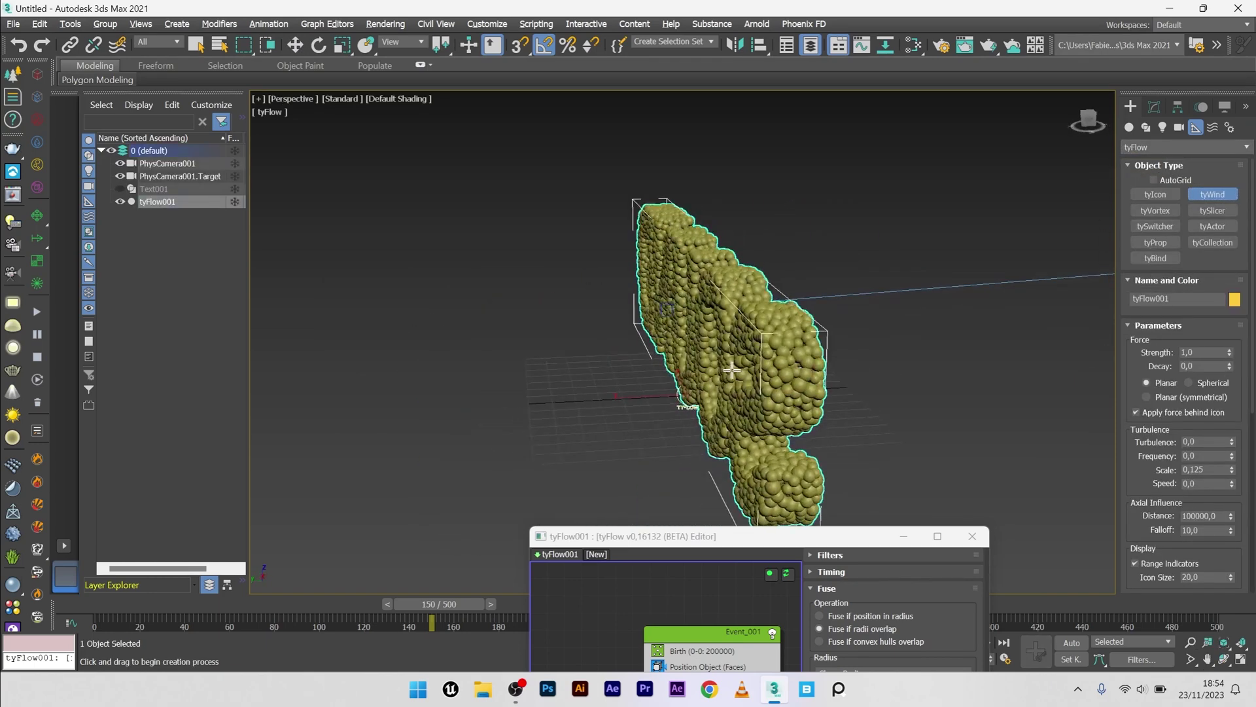
drag(643, 392, 660, 405)
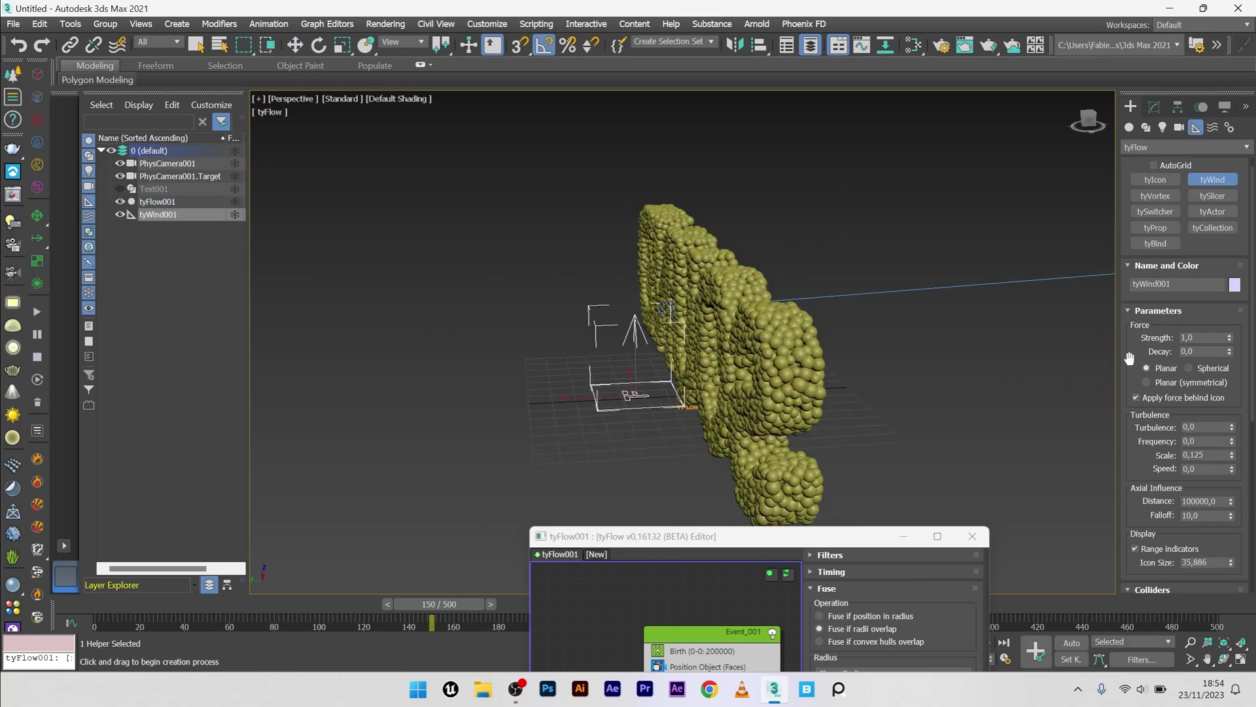
click(1210, 368)
right_click(614, 378)
Move the wind icon beside the SOUND particle text using the Front and Left views
right_click(621, 387)
click(640, 394)
key(f)
scroll(654, 320, up, 3)
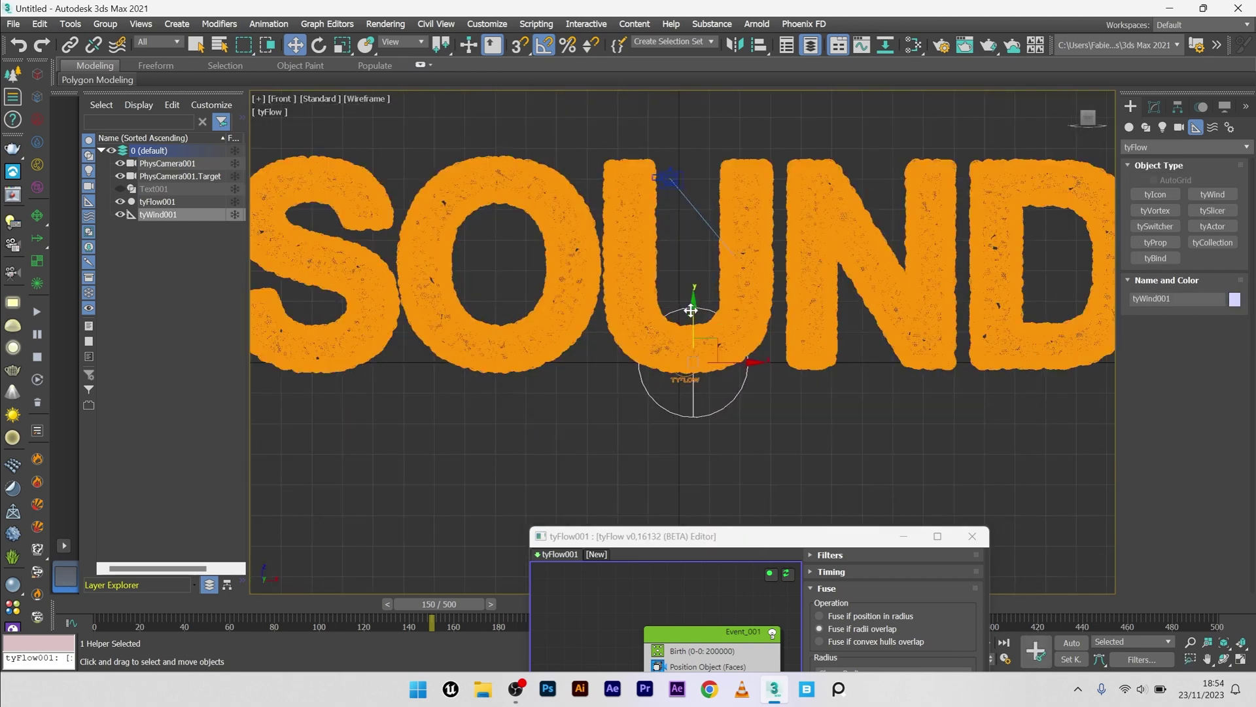
key(v)
click(689, 229)
scroll(640, 266, up, 3)
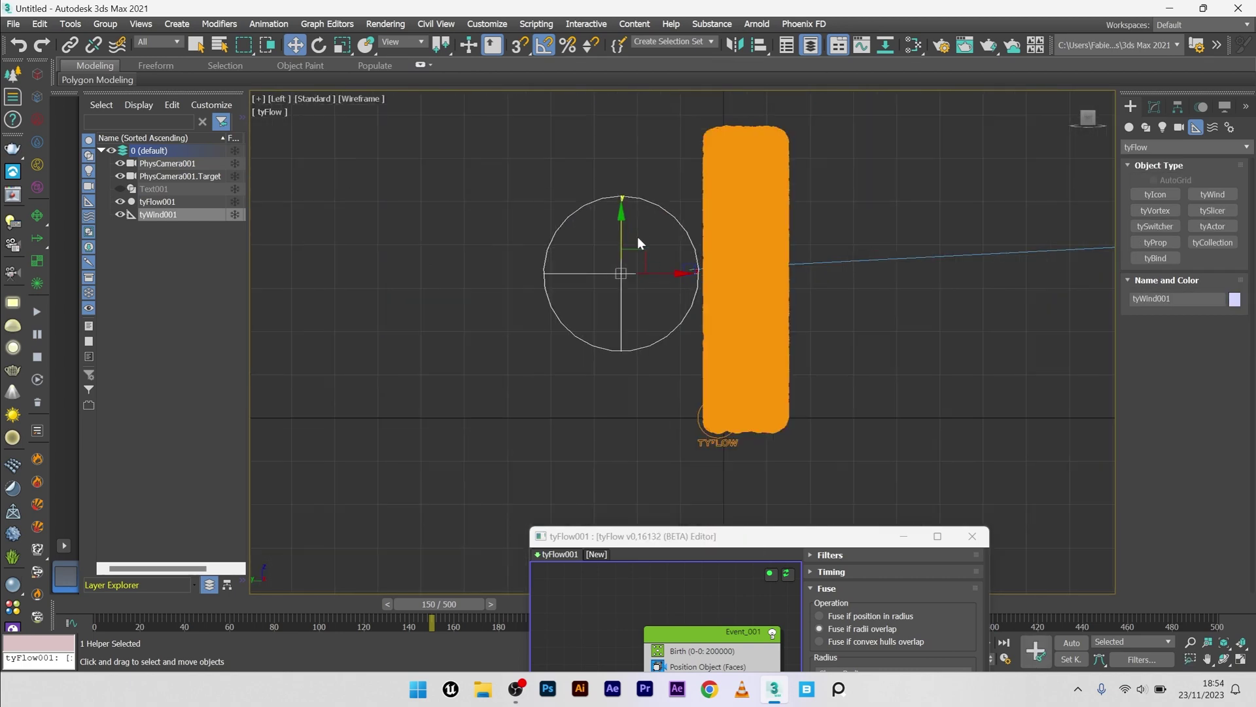
drag(625, 234, 594, 306)
right_click(610, 290)
click(632, 324)
Return to perspective, orbit around the text, and show the tyWind parameters
key(p)
scroll(594, 306, up, 4)
alt+middle_drag(594, 305, 715, 308)
scroll(716, 308, down, 5)
click(1154, 106)
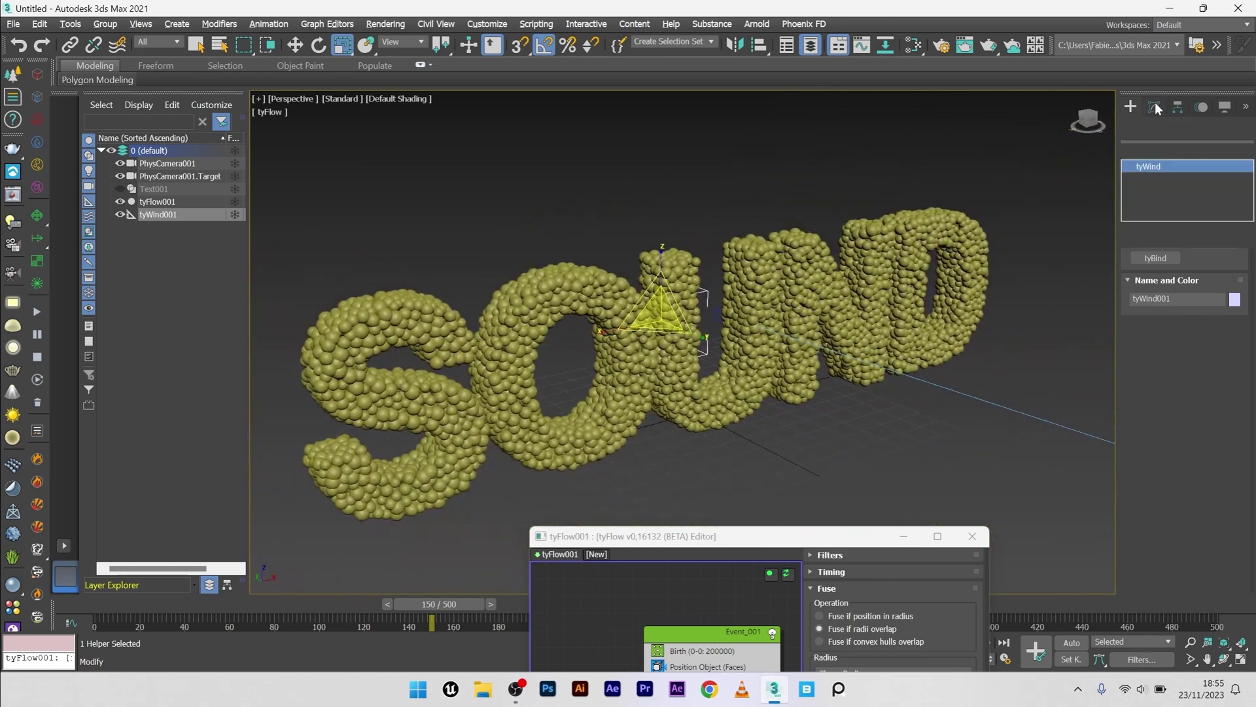
drag(779, 538, 652, 281)
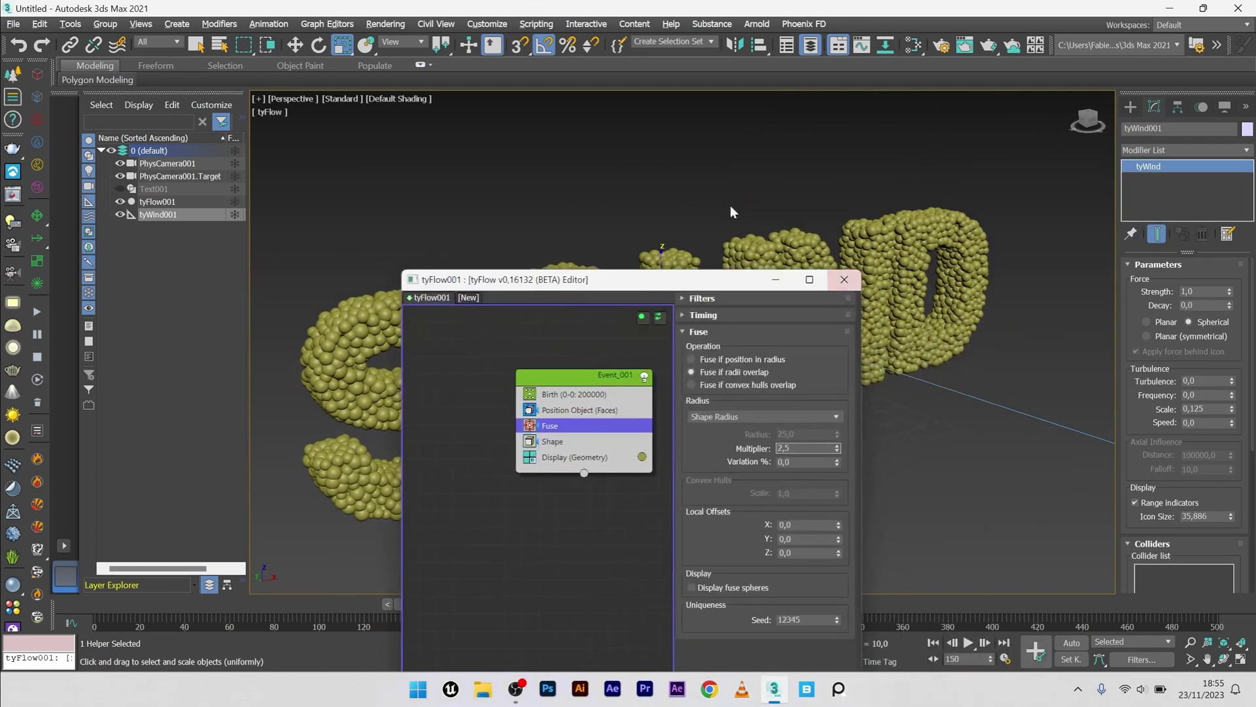
With Auto Key, keyframe tyWind001's Strength to 0 at frame 21
click(775, 280)
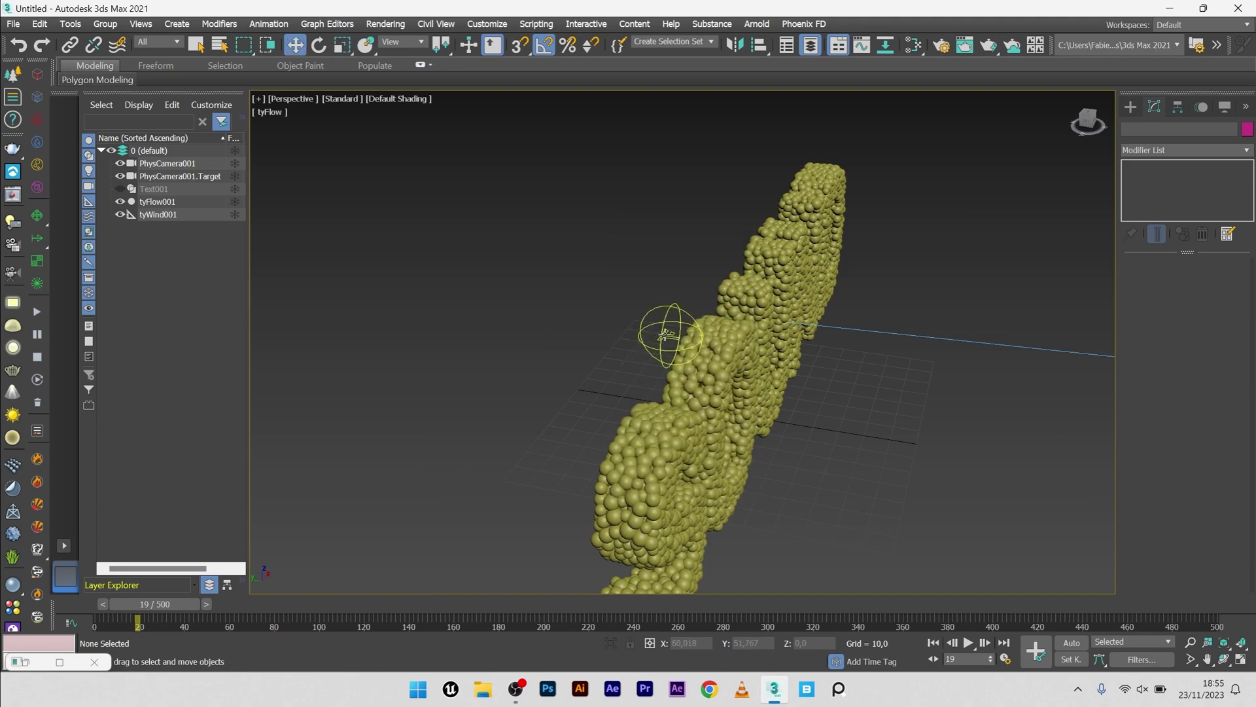
click(664, 335)
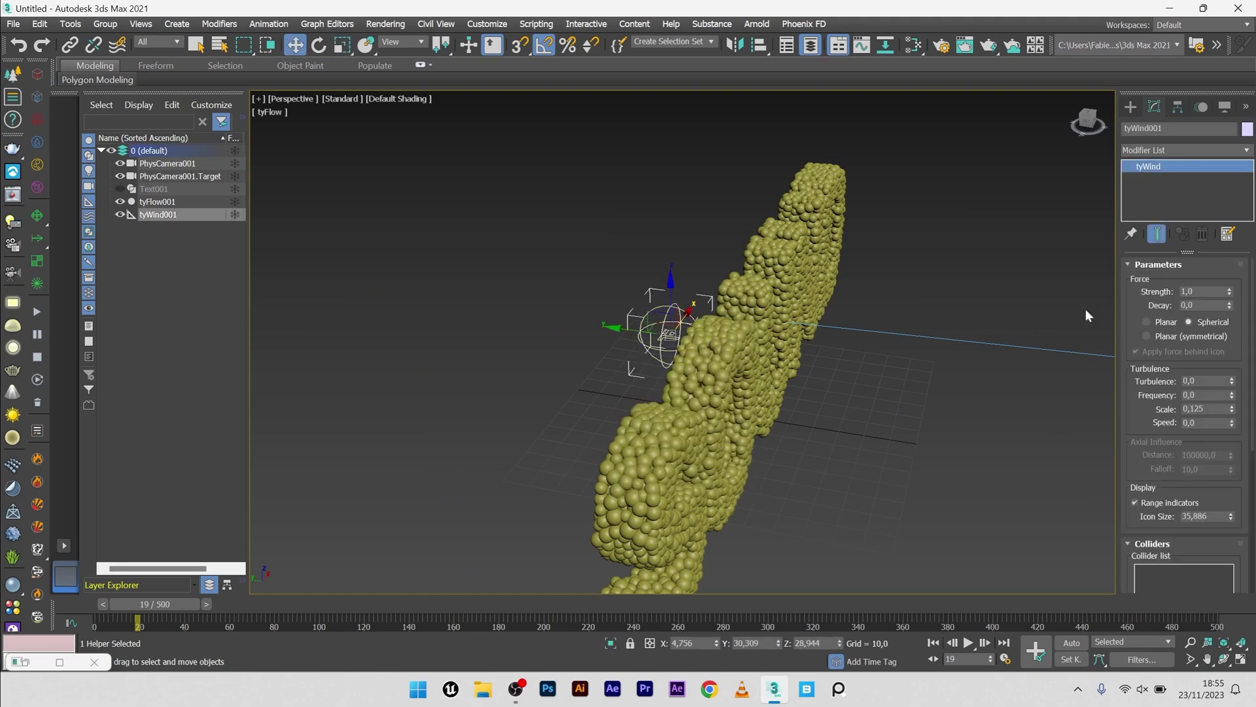
click(206, 602)
click(1071, 642)
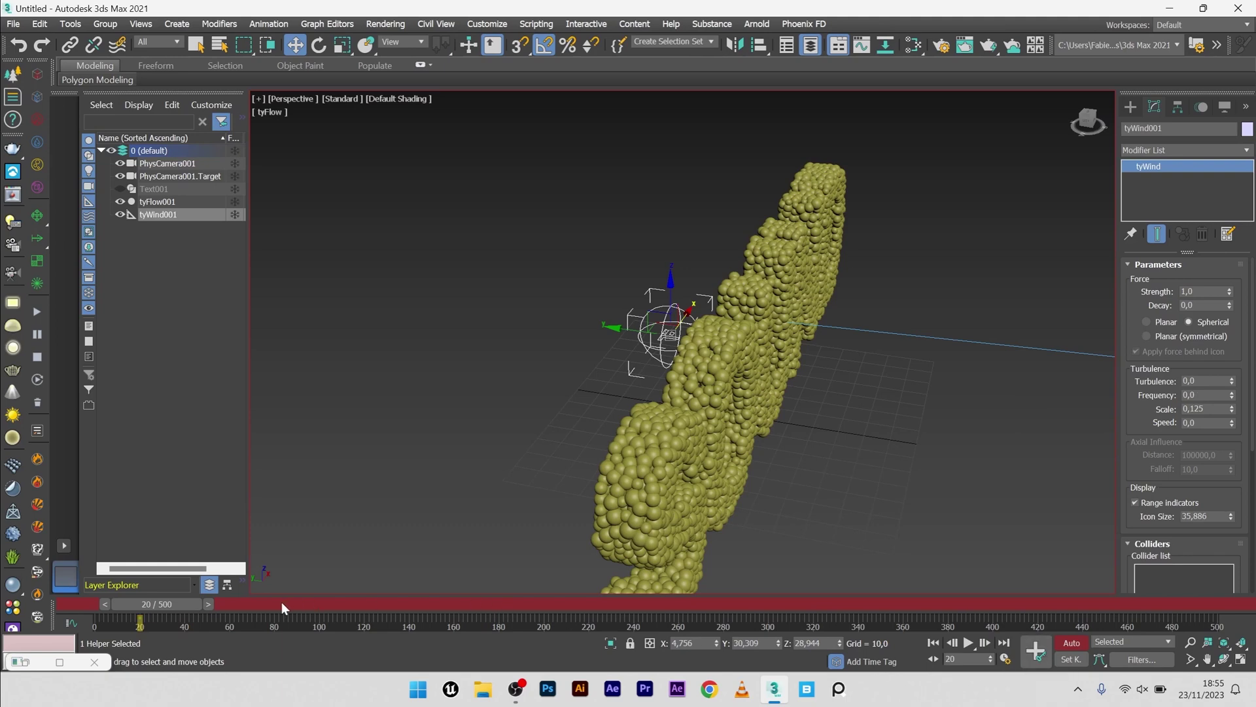
click(209, 604)
double_click(1188, 292)
text(0)
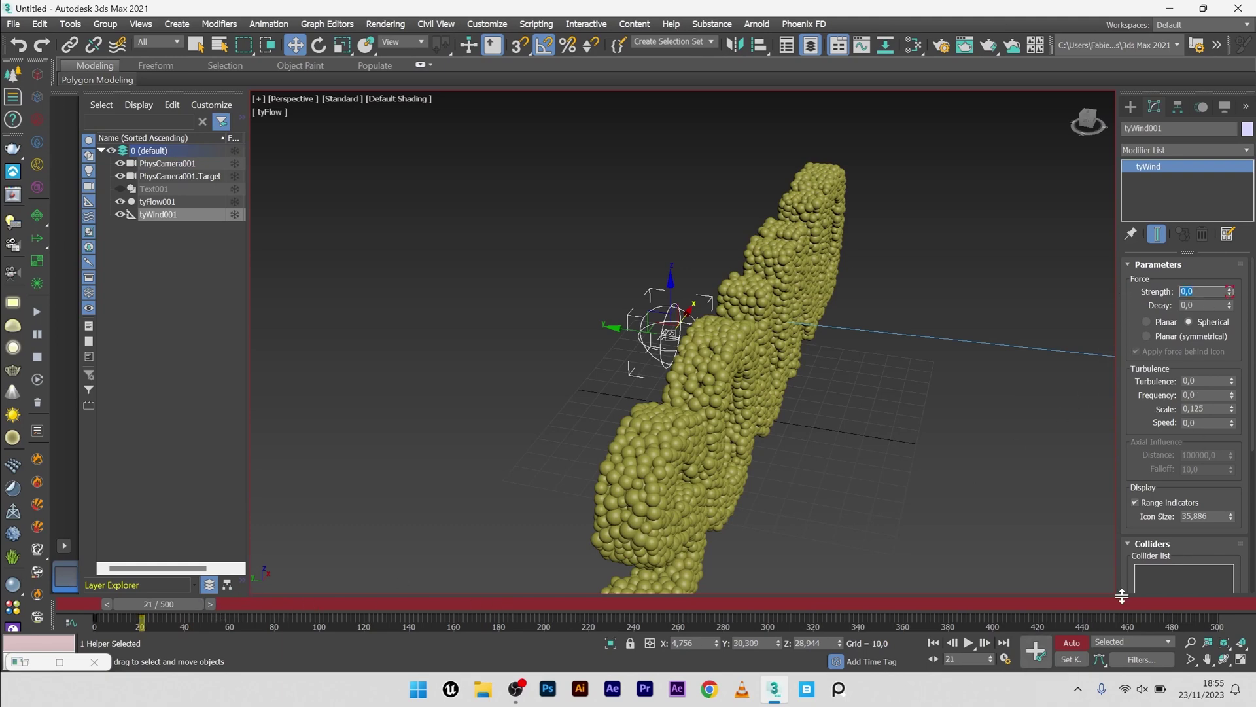
click(1072, 642)
Switch to the physical camera view and select the tyFlow particle object
click(512, 259)
key(c)
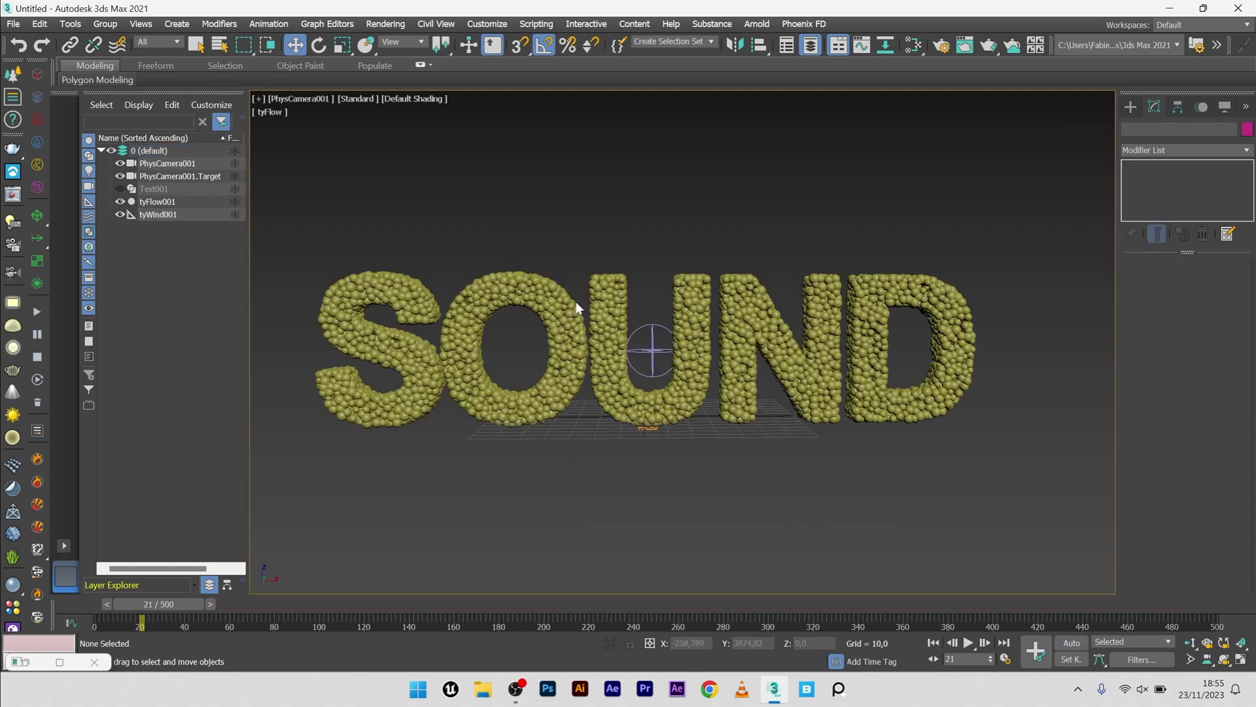
click(651, 442)
Add a Force operator to Event_001 and place it between Fuse and Shape
click(1174, 298)
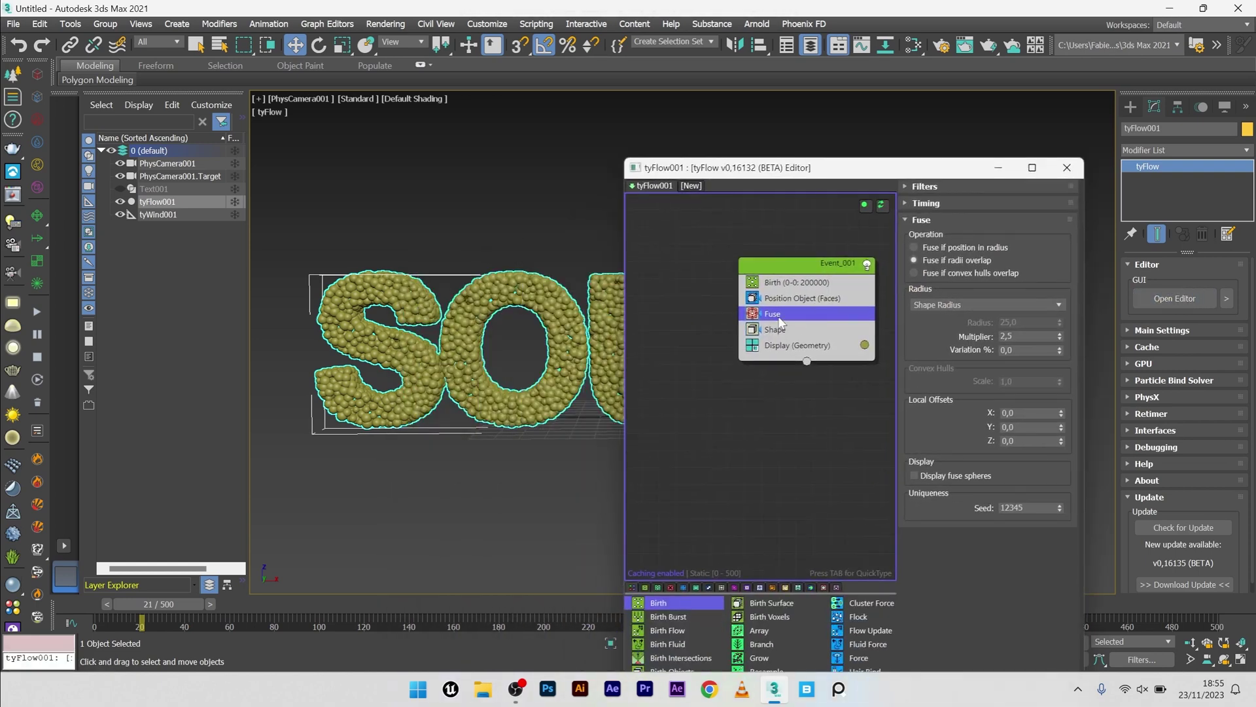
key(Tab)
text(FORC)
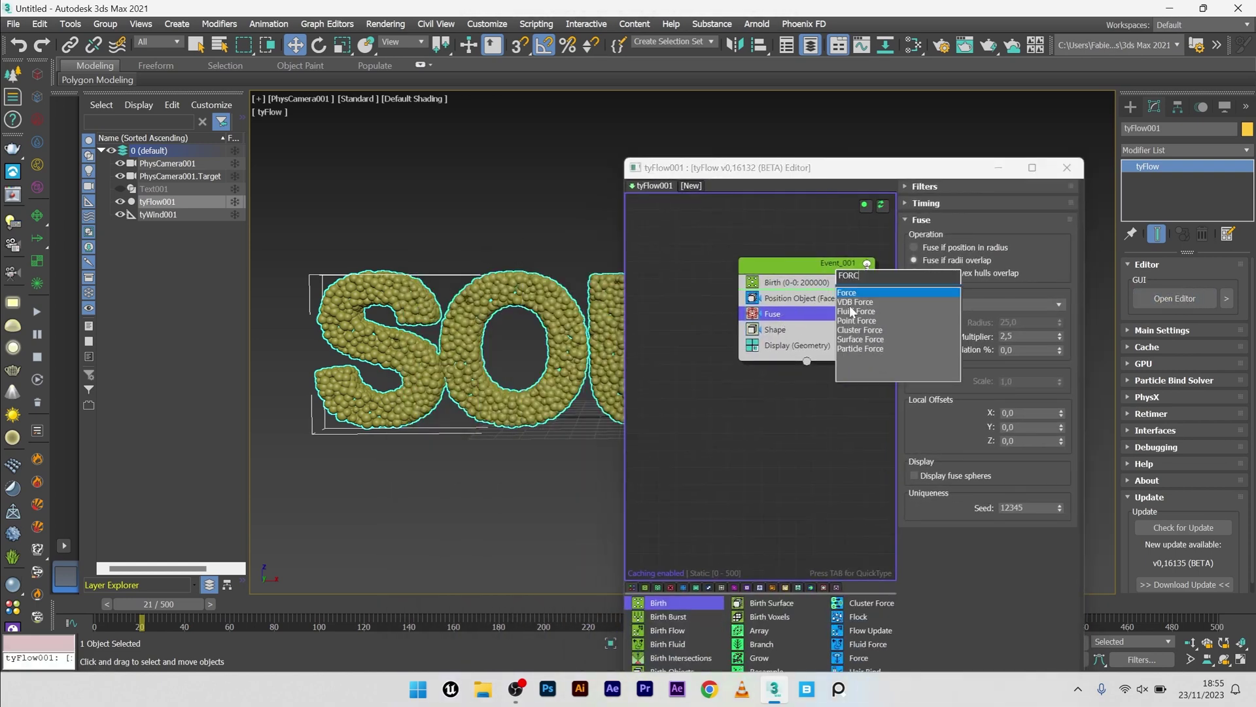
click(868, 295)
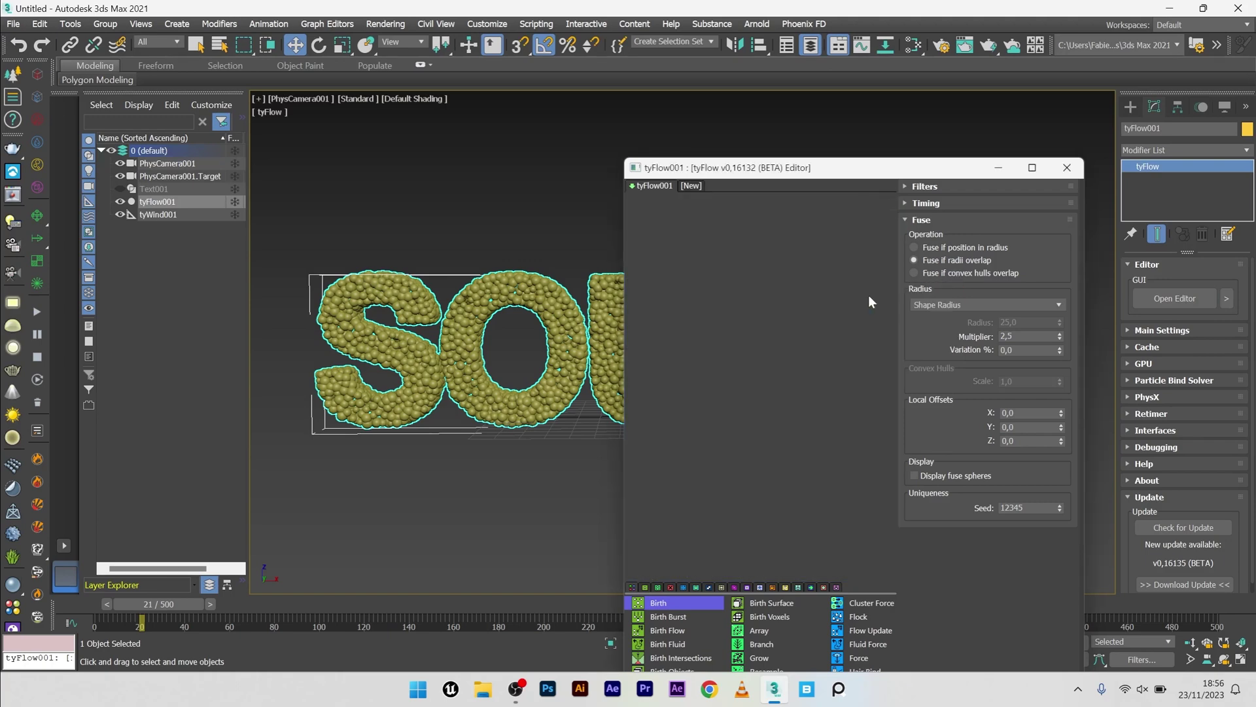
key(Home)
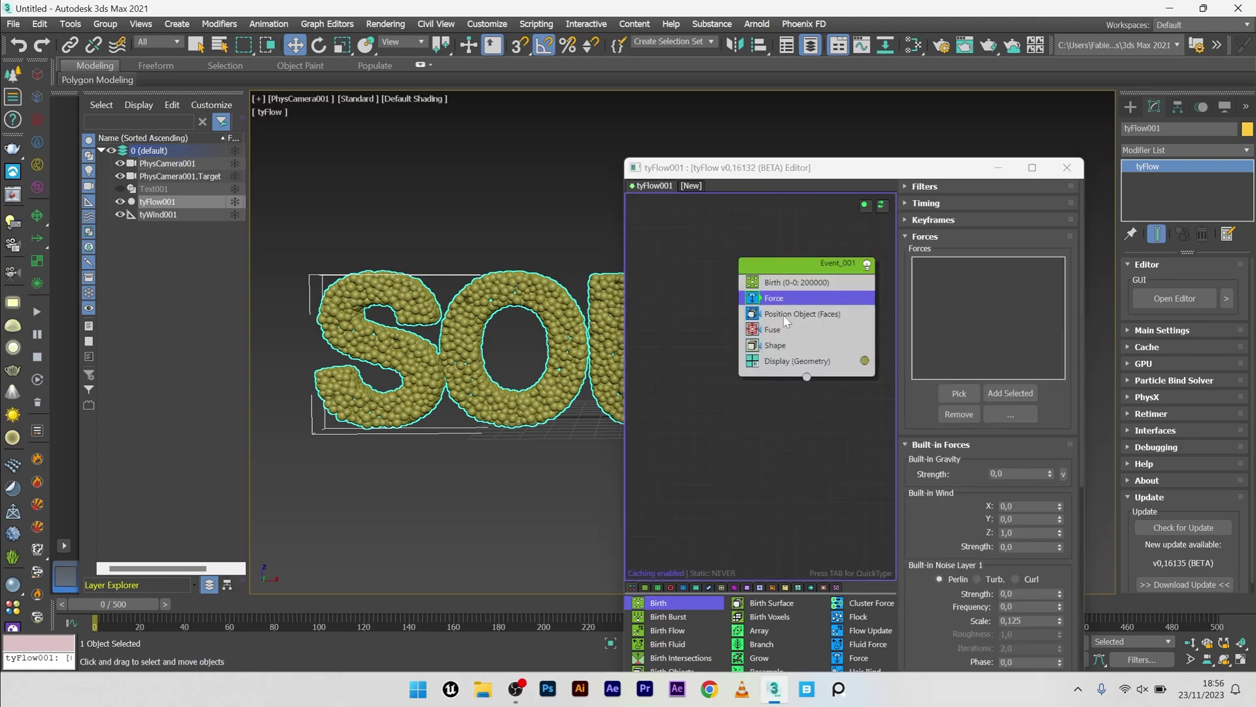
drag(792, 300, 790, 339)
Pick tyWind001 as the Force operator's force and scrub forward to preview
scroll(1062, 414, down, 5)
scroll(1057, 451, up, 5)
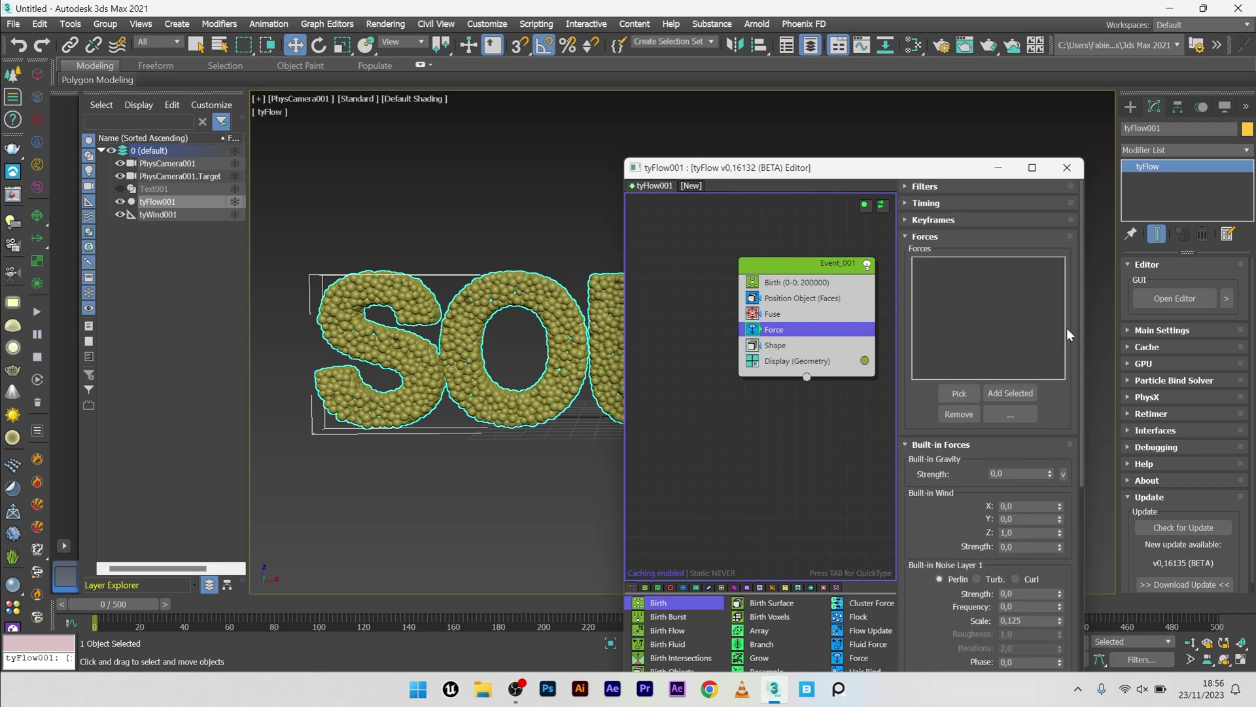
click(959, 393)
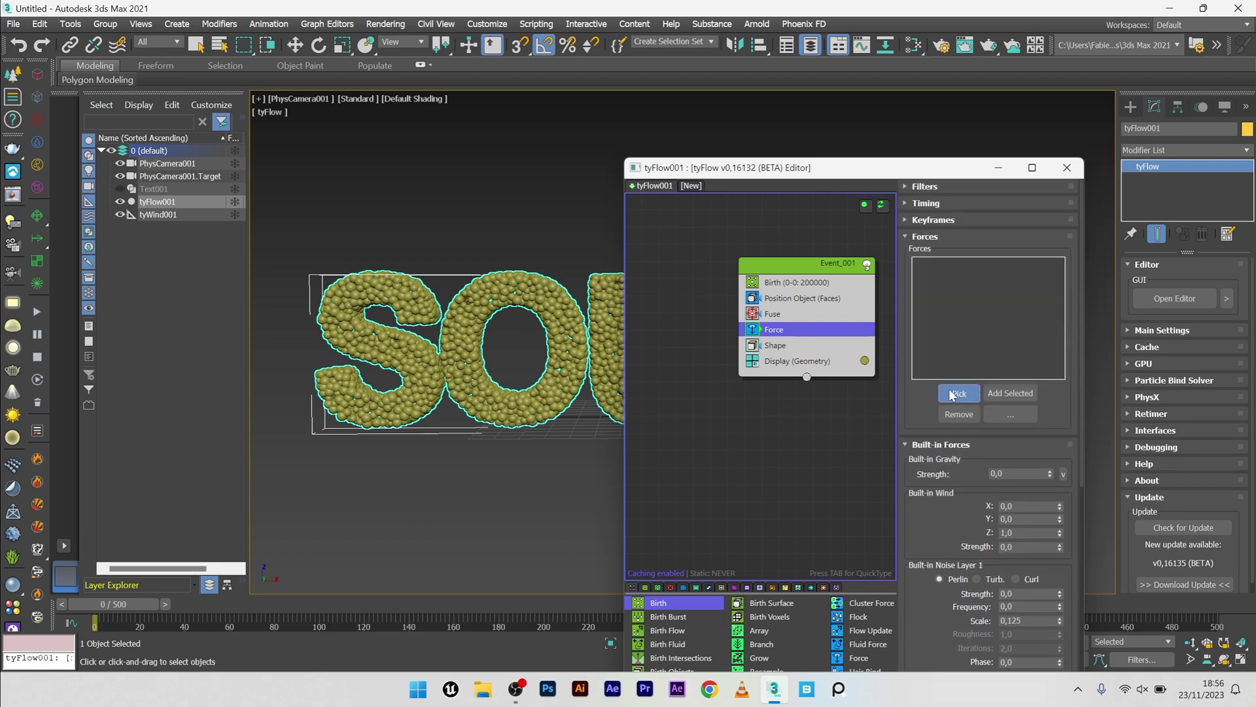
click(160, 214)
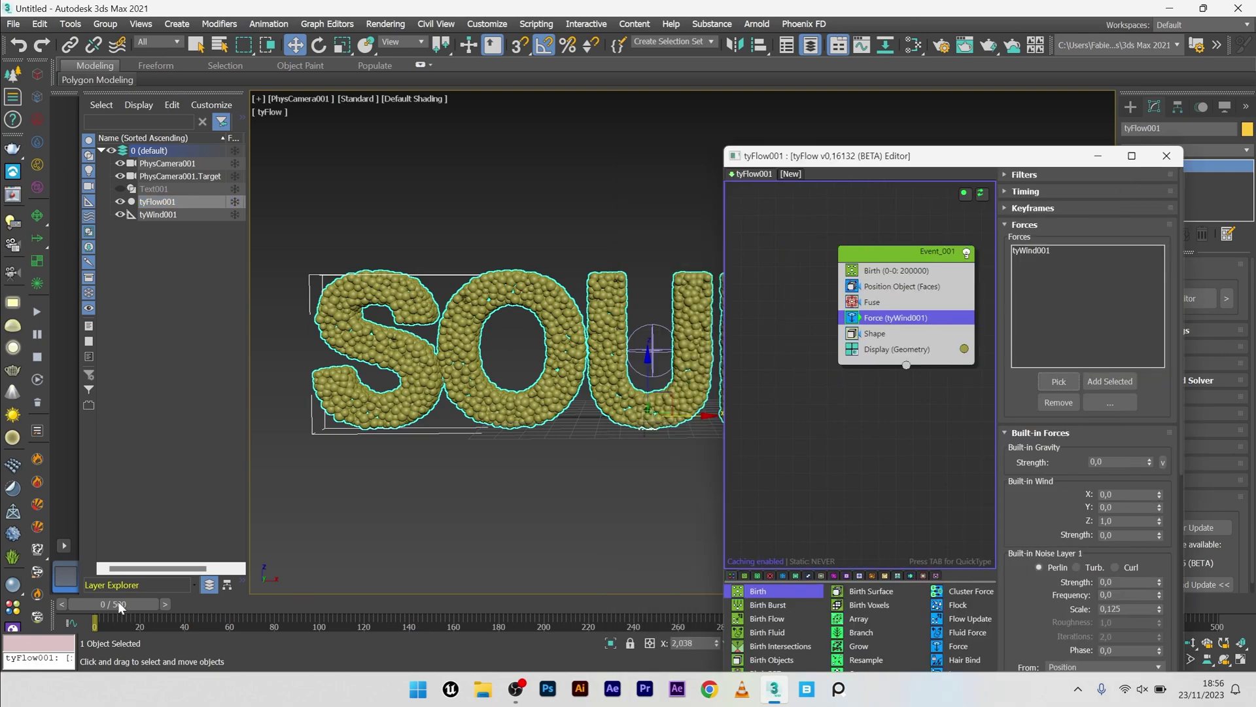
mouse_move(117, 602)
mouse_down()
mouse_move(196, 600)
mouse_move(128, 602)
mouse_up()
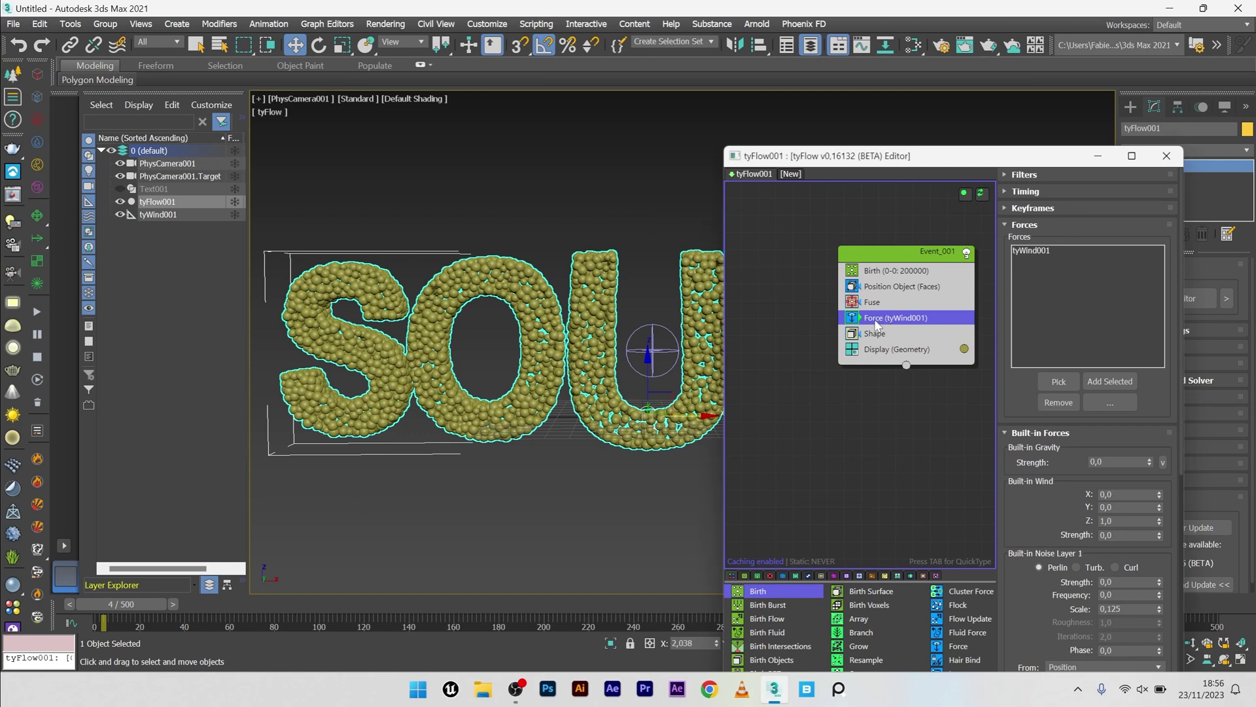
Add Custom Properties storing each particle's TM in the 'Position object' channel
key(Tab)
text(cus)
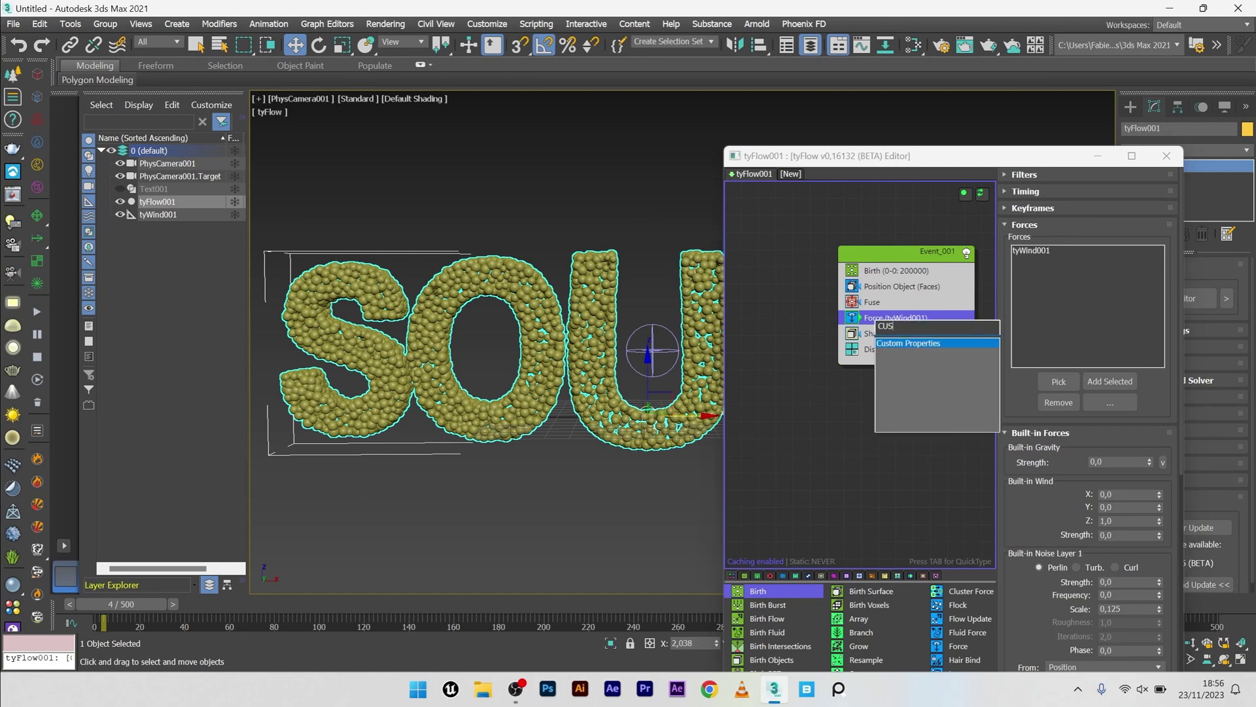
click(894, 342)
scroll(1180, 325, down, 3)
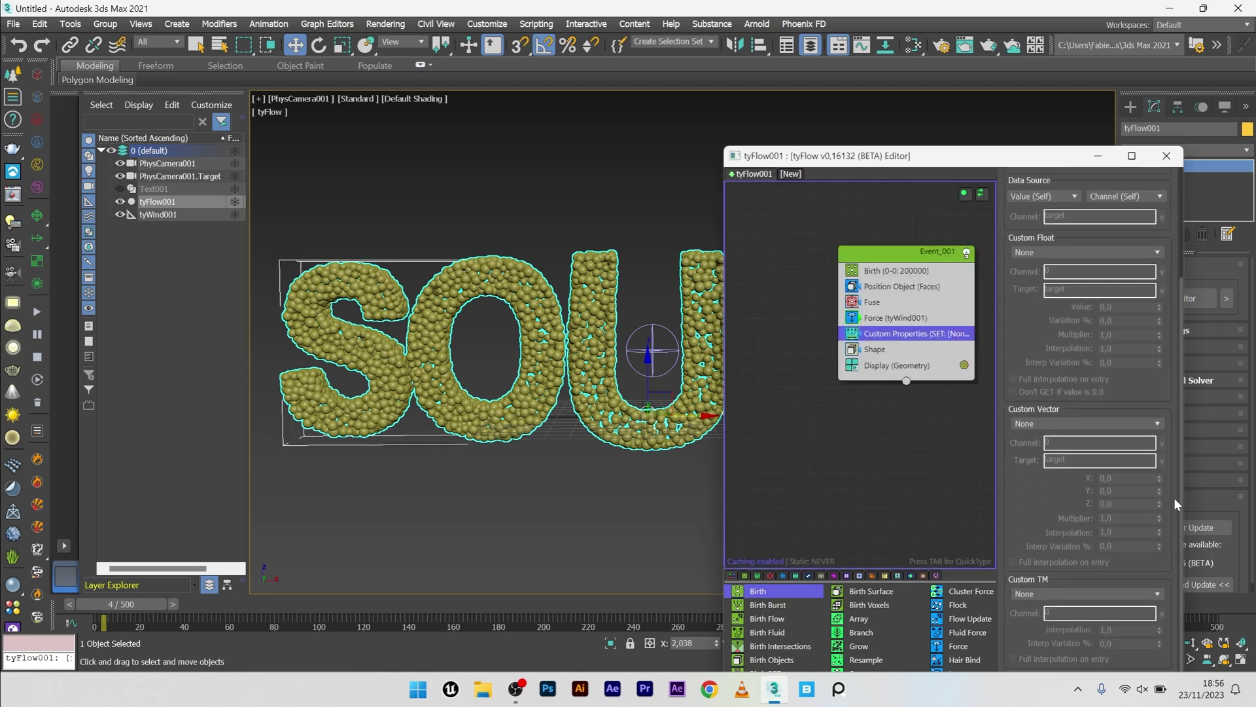
drag(1042, 160, 1044, 57)
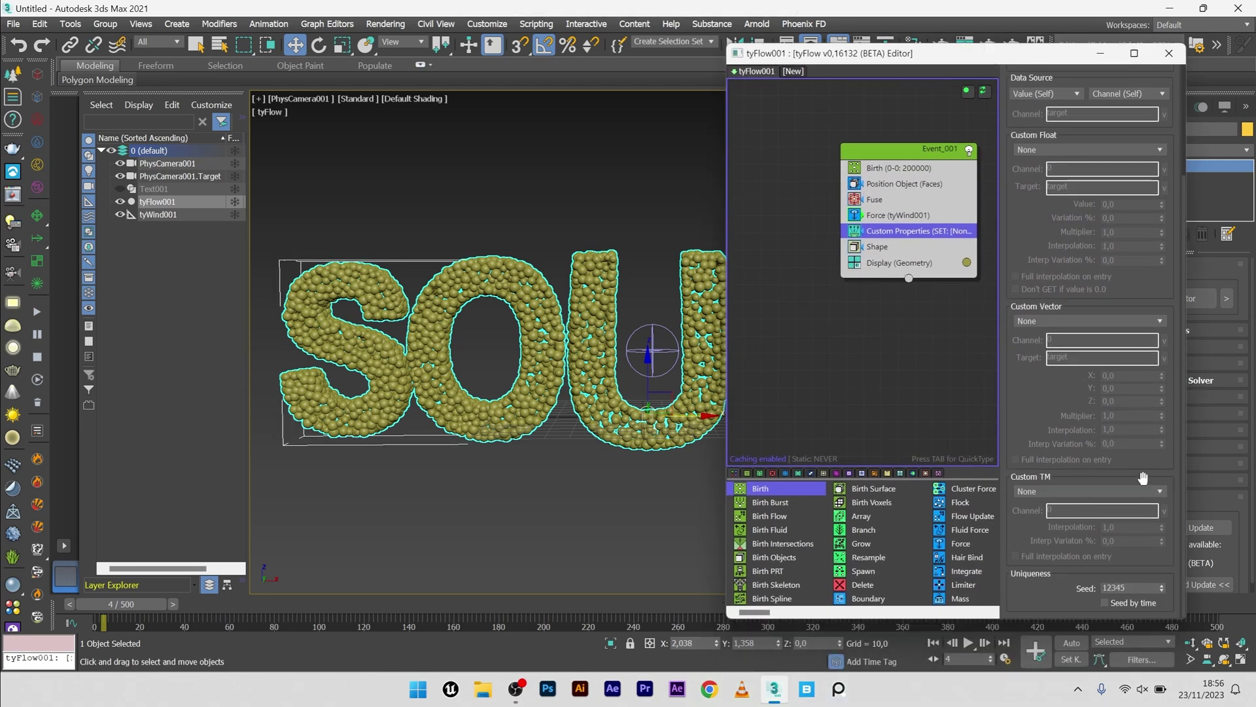
click(1119, 491)
click(1029, 578)
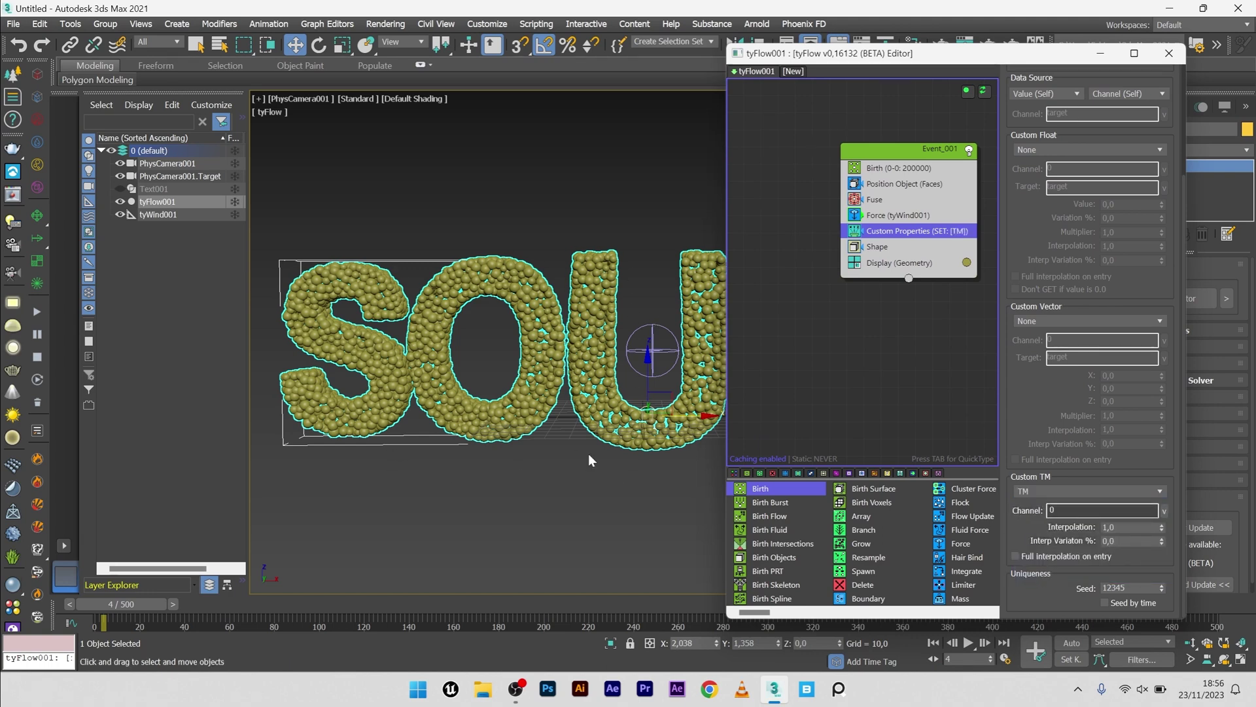
click(1073, 511)
text(Position object)
key(Return)
Add a Find Target operator and pick Text001 as its target
right_click(911, 240)
text(find)
click(937, 258)
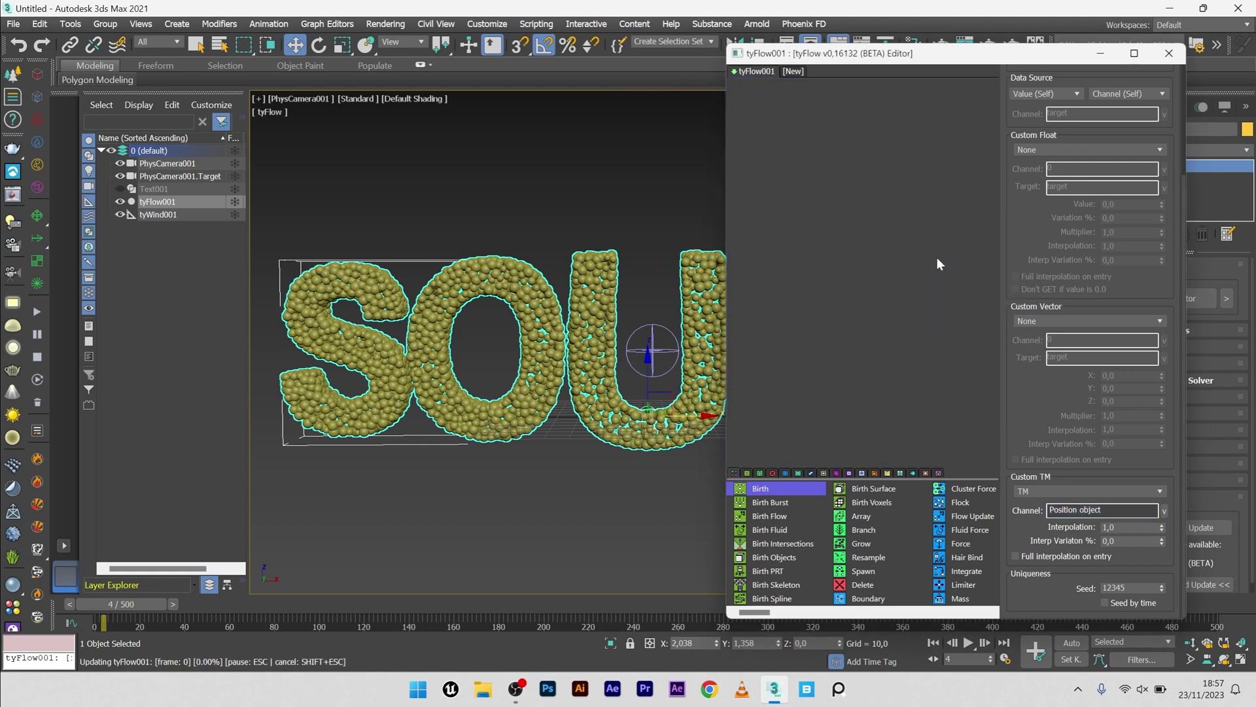
scroll(1053, 152, down, 5)
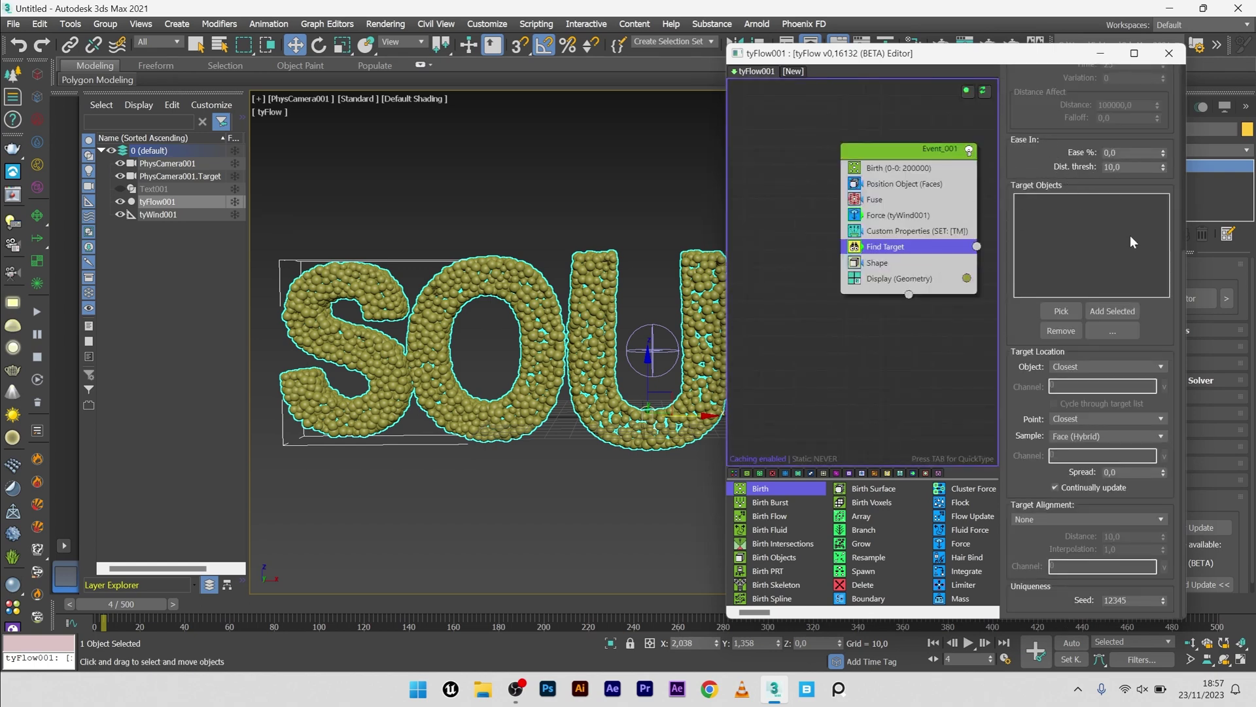
click(1060, 310)
click(153, 188)
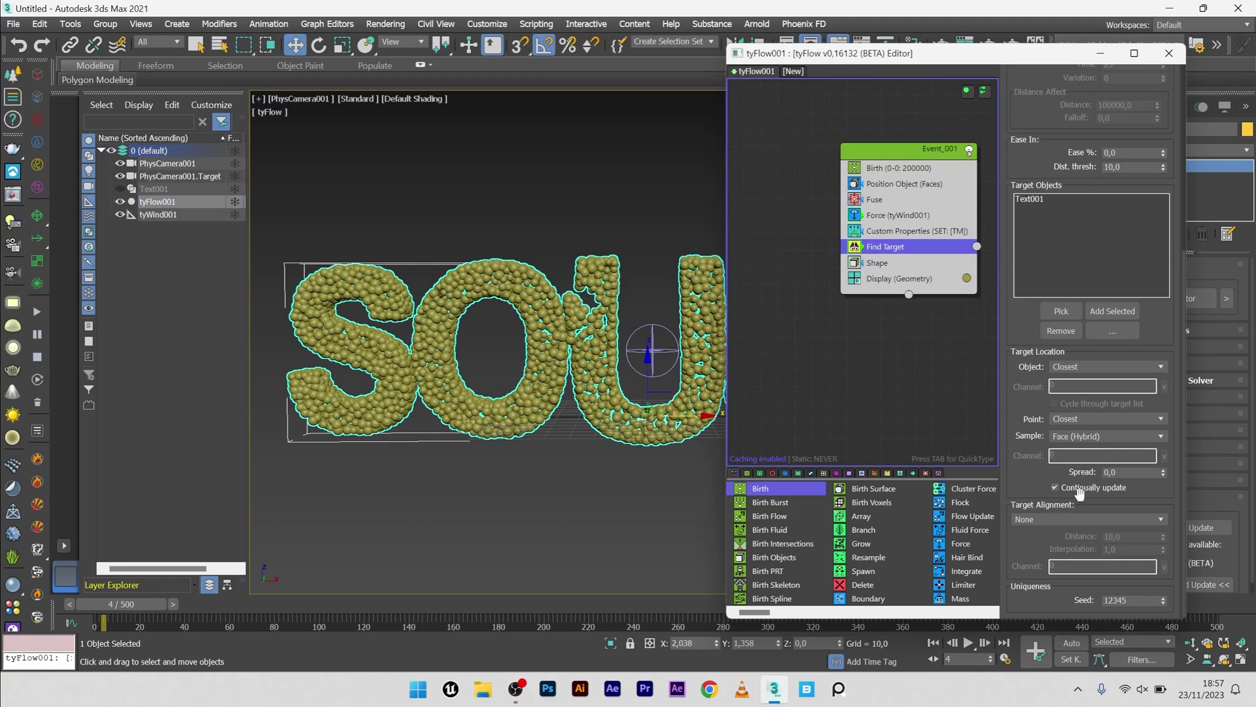
Set Find Target alignment and target point to Custom TM from 'Position object'
click(1066, 519)
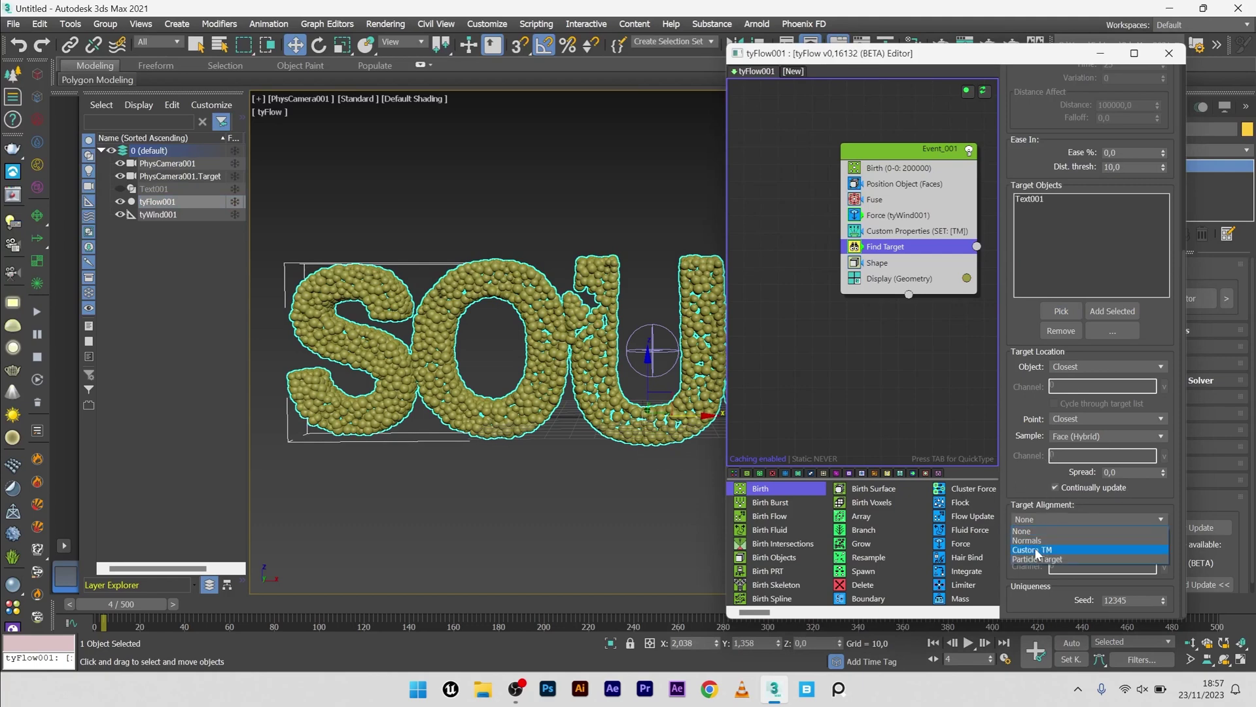
click(1036, 554)
click(1164, 566)
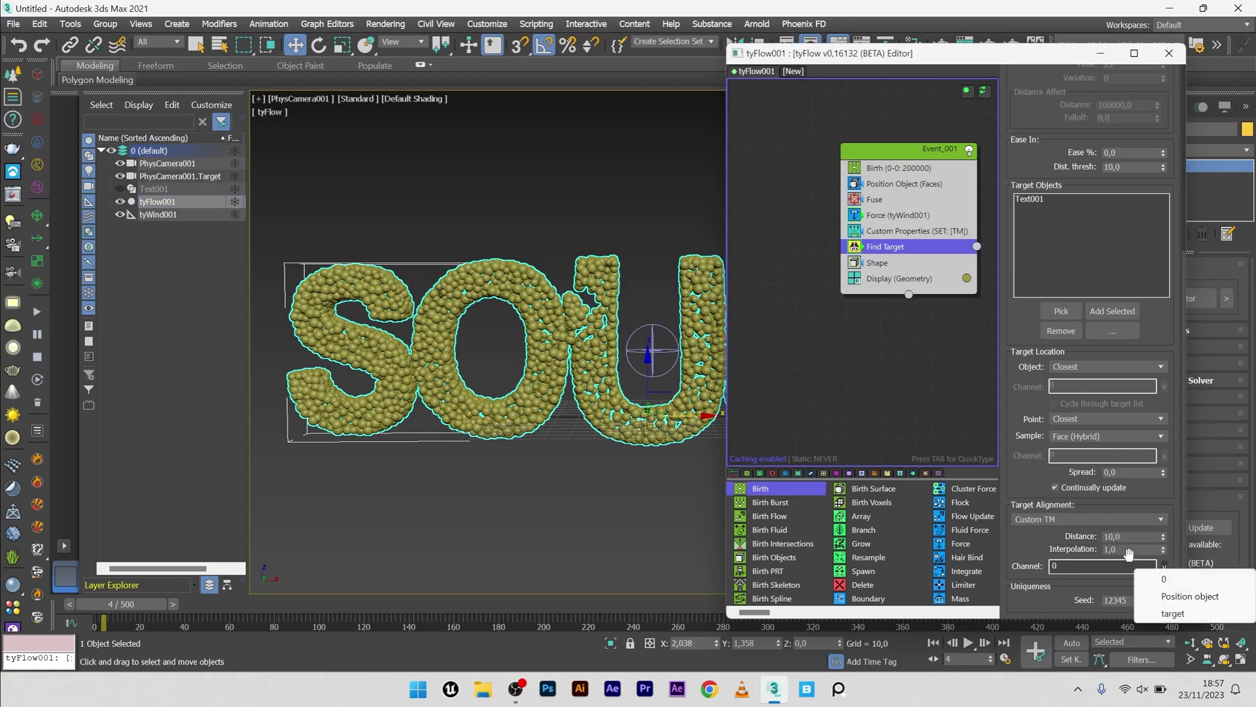
click(1191, 596)
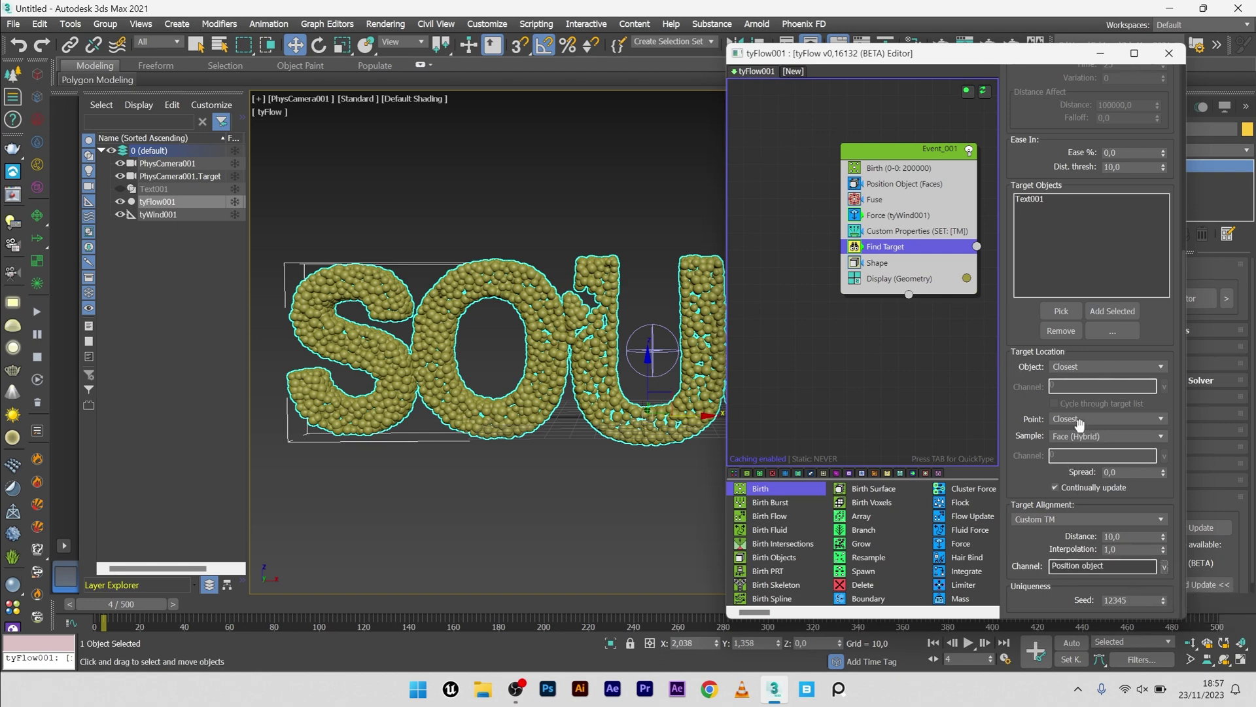
click(1057, 419)
click(1078, 419)
click(1073, 458)
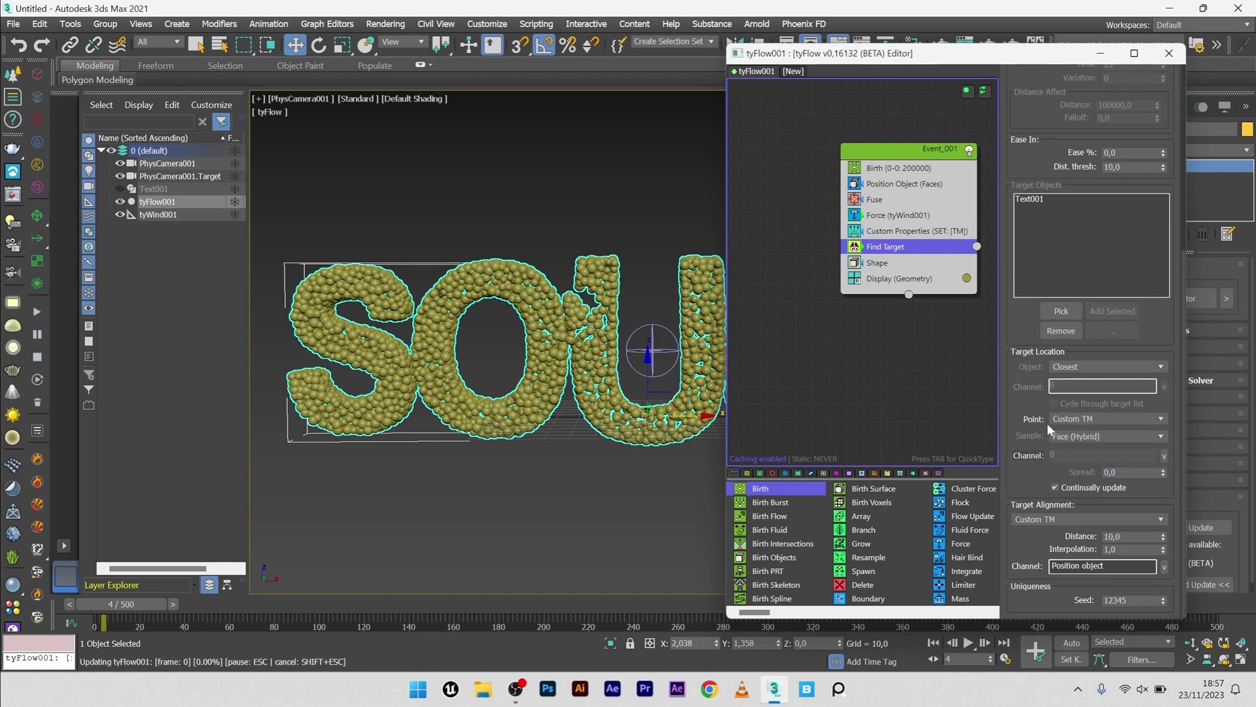
click(1164, 455)
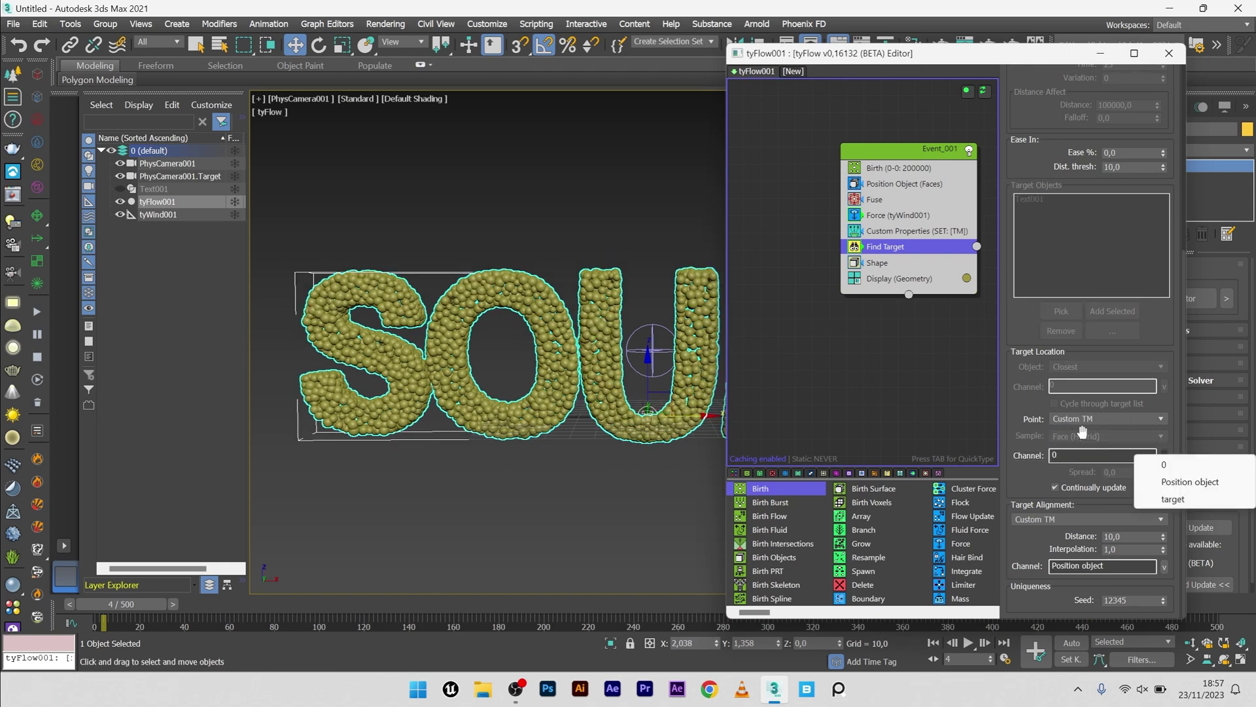
Read target points from 'Position object', scrub to watch SOUND re-form, then select tyWind001
click(1184, 481)
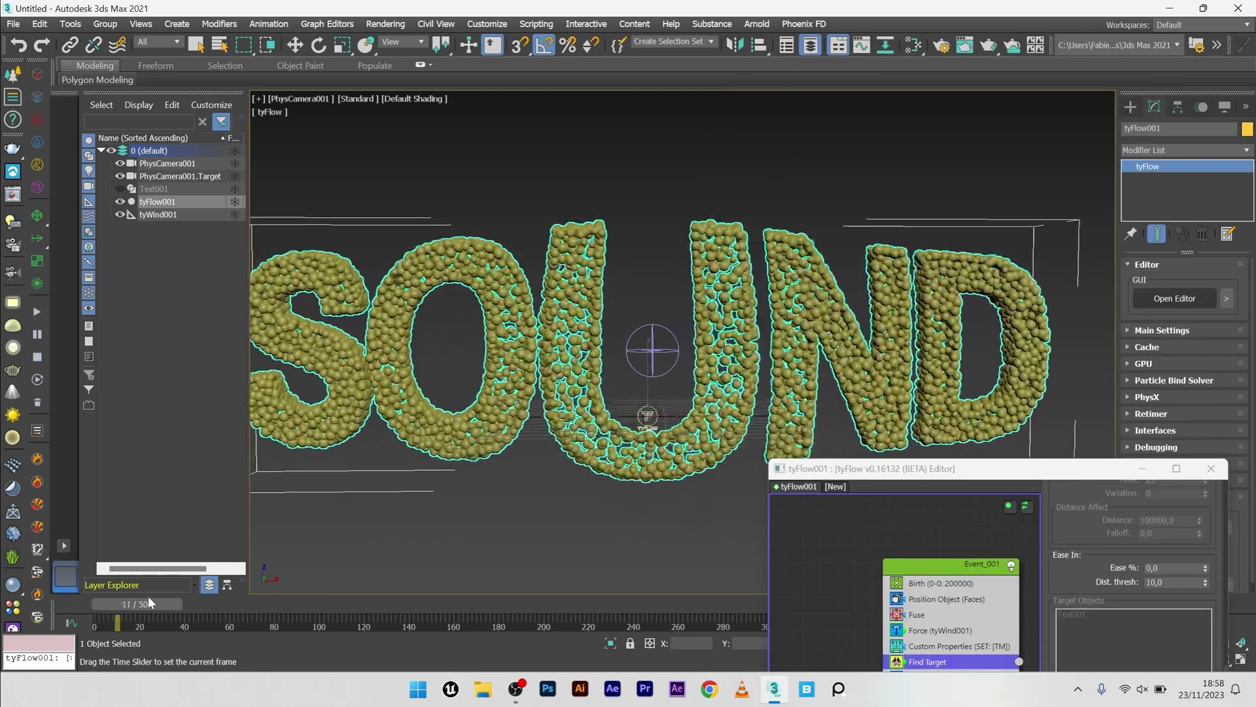
drag(149, 597, 183, 588)
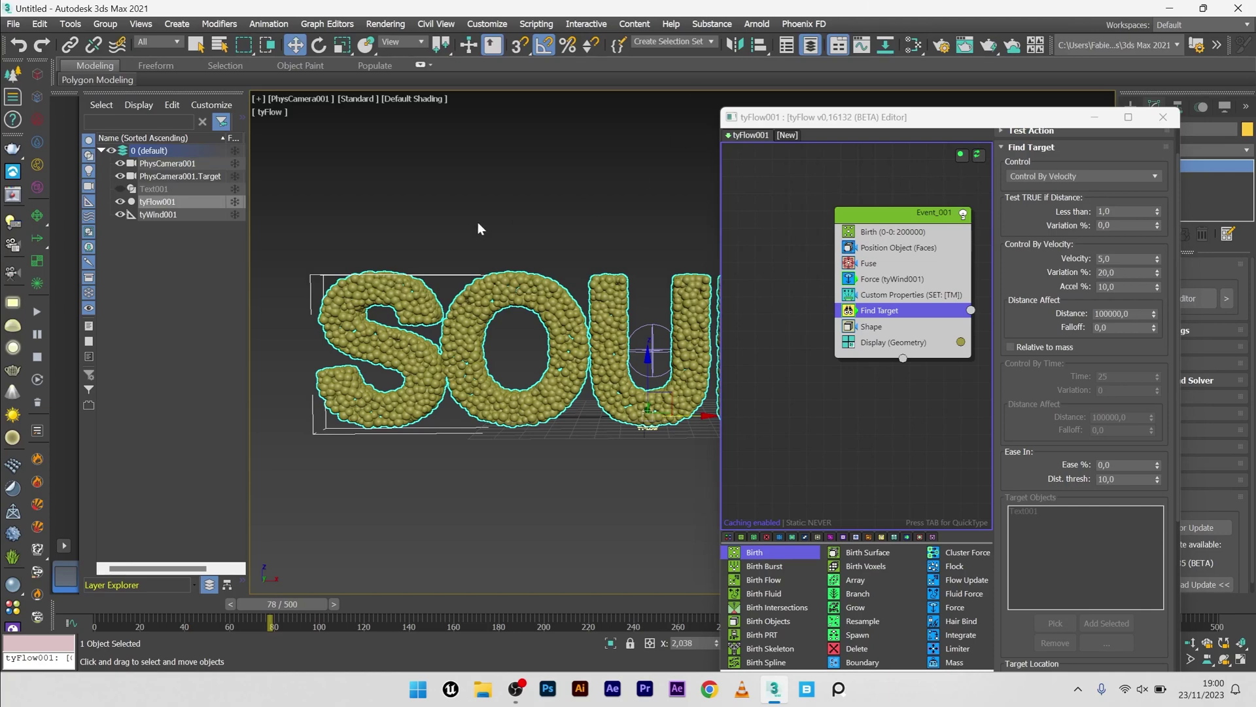
click(338, 139)
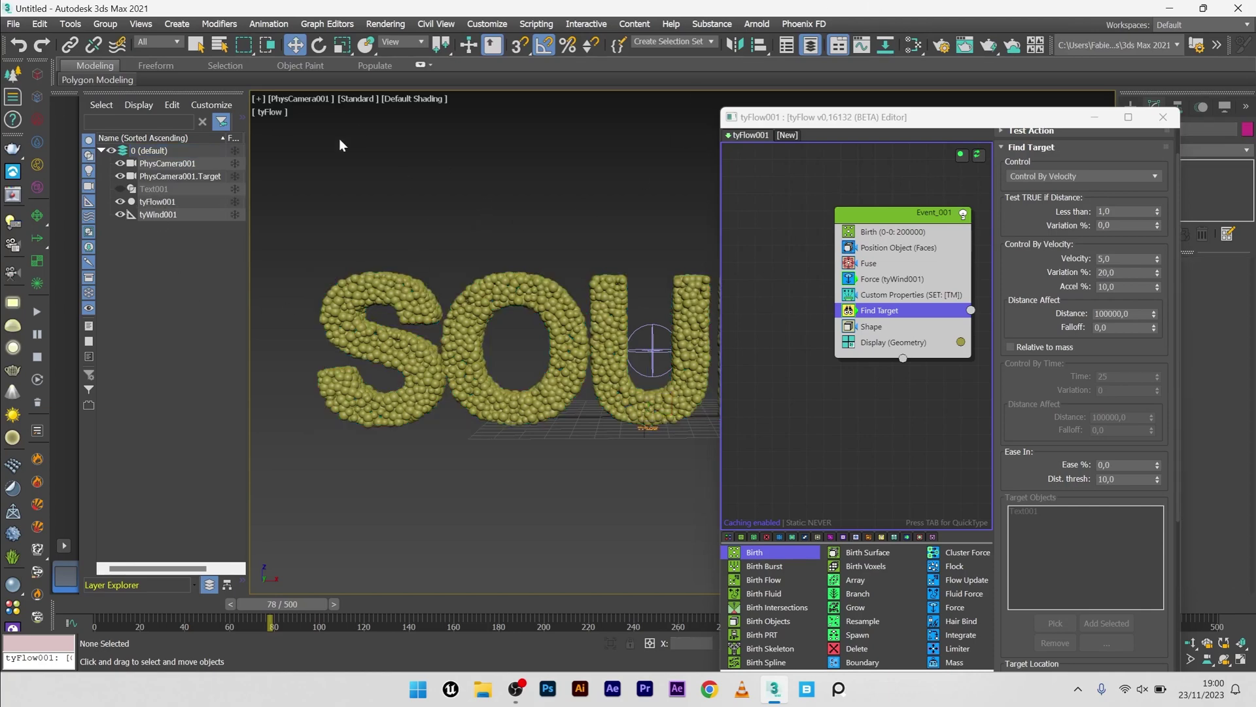
click(162, 214)
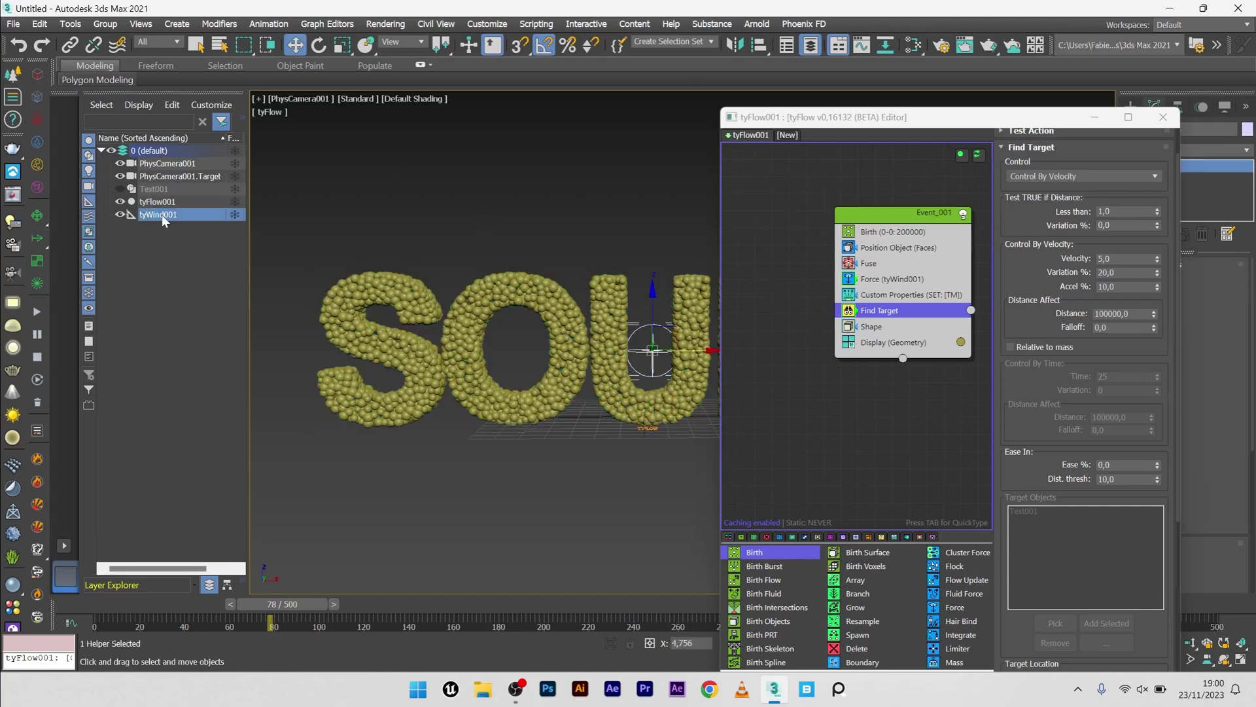
In the curve editor, replace tyWind001's strength controller with an Audio Controller
click(72, 622)
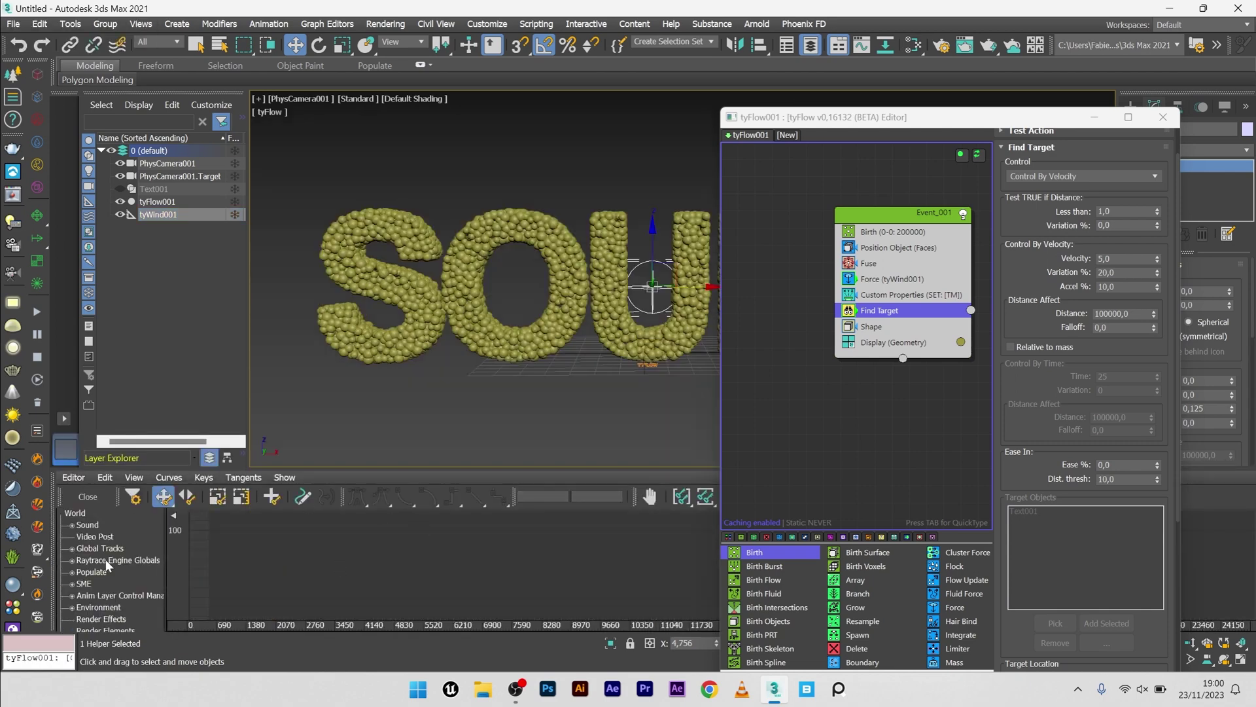
click(157, 215)
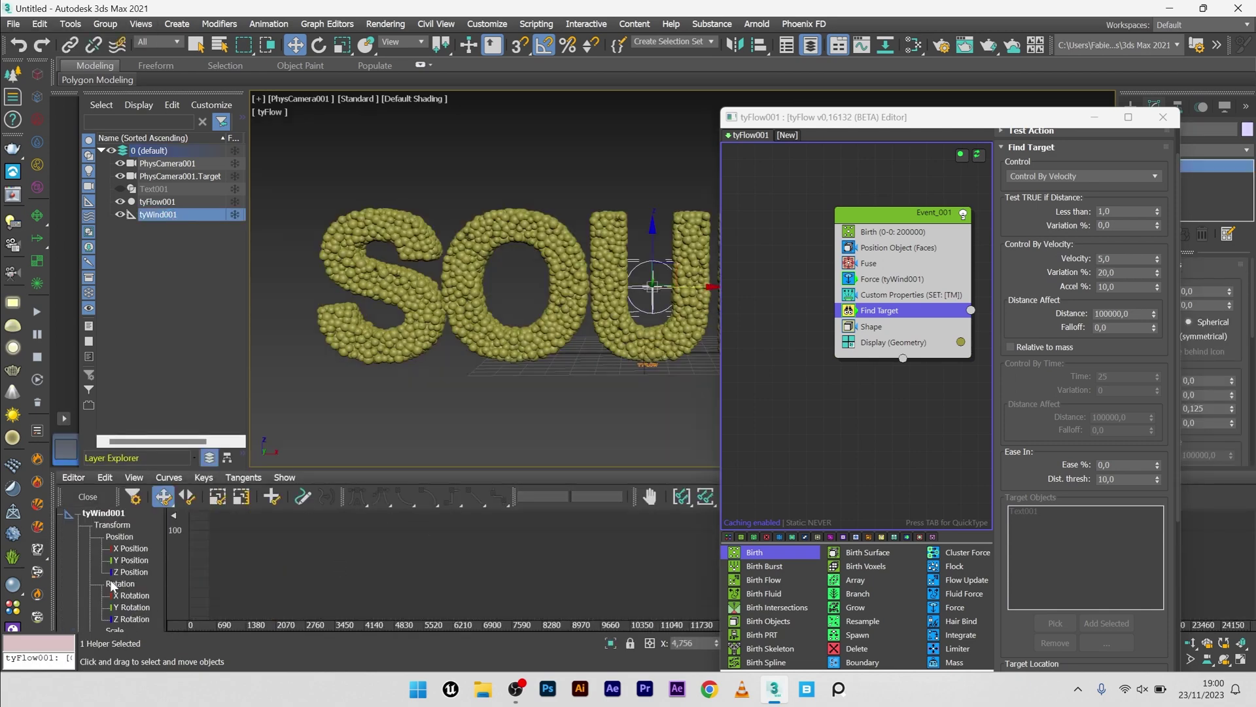
scroll(105, 592, down, 2)
click(84, 595)
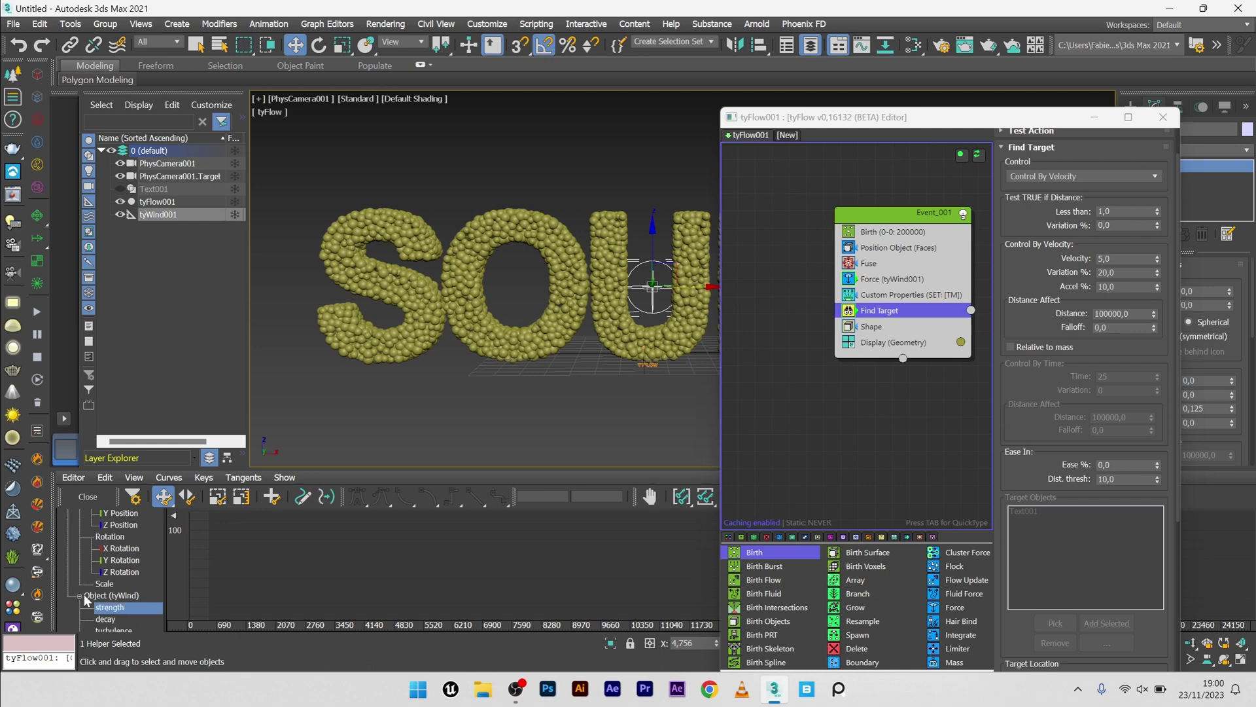
scroll(111, 576, down, 2)
click(113, 560)
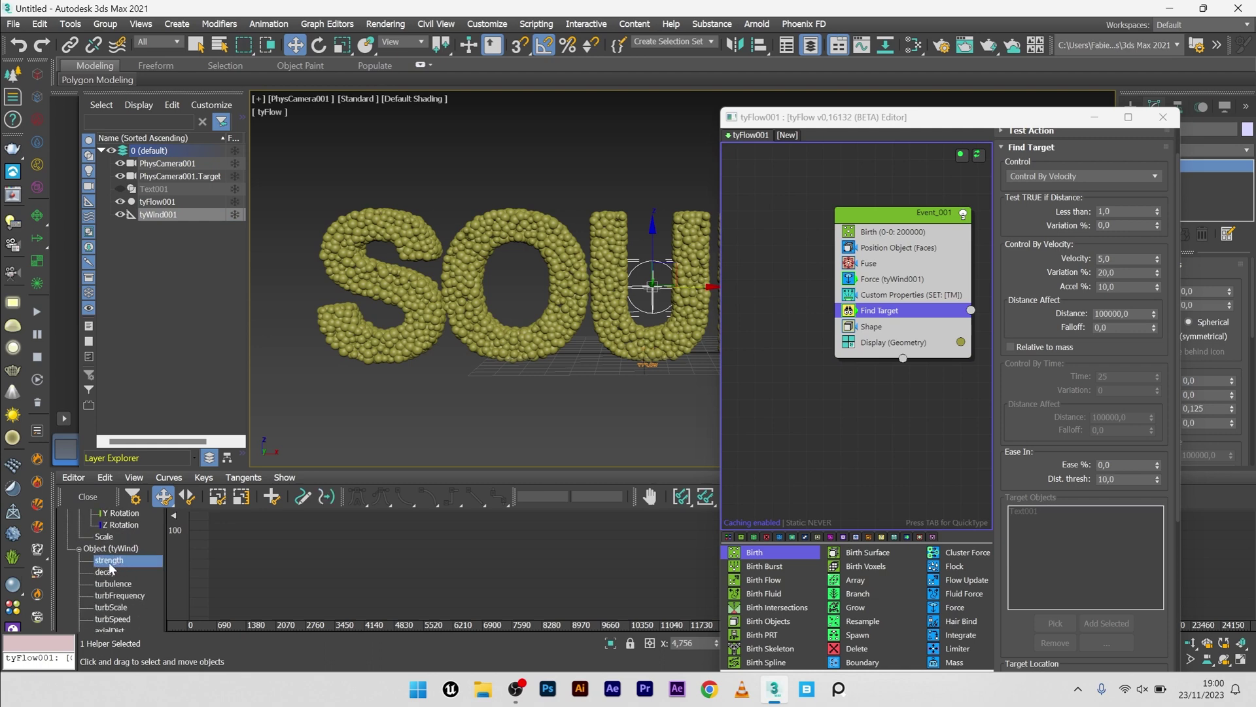
right_click(109, 564)
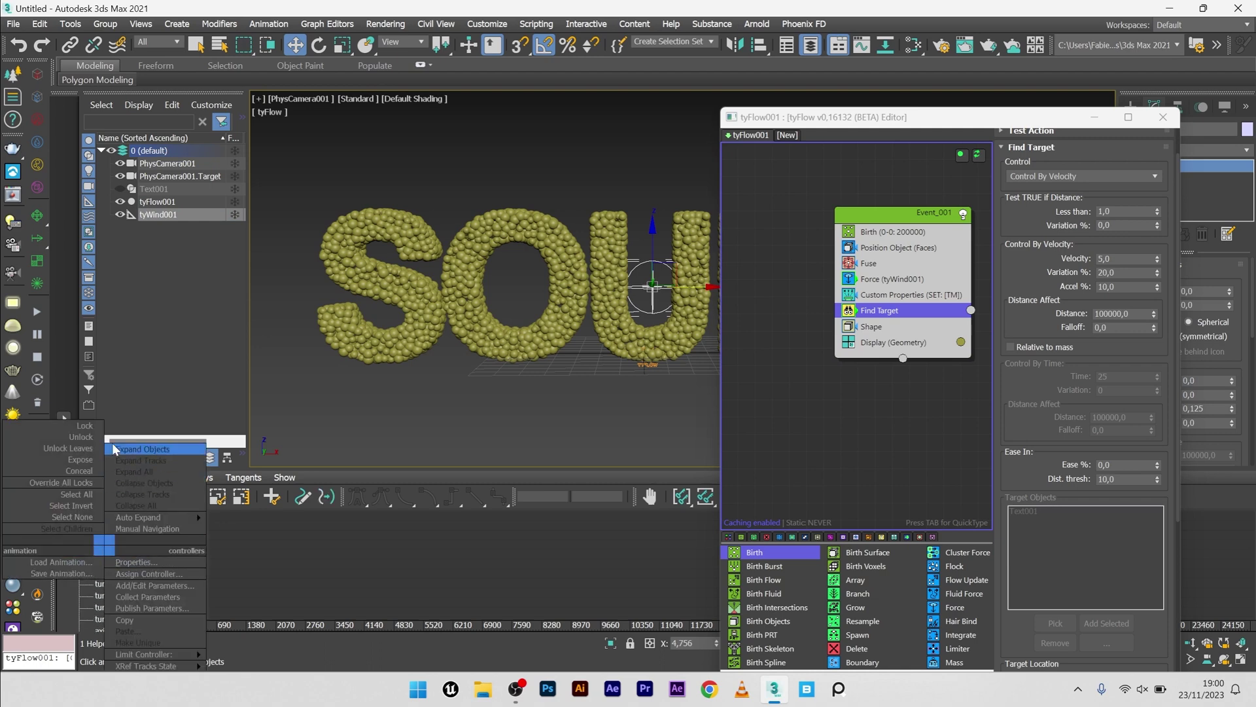
click(149, 574)
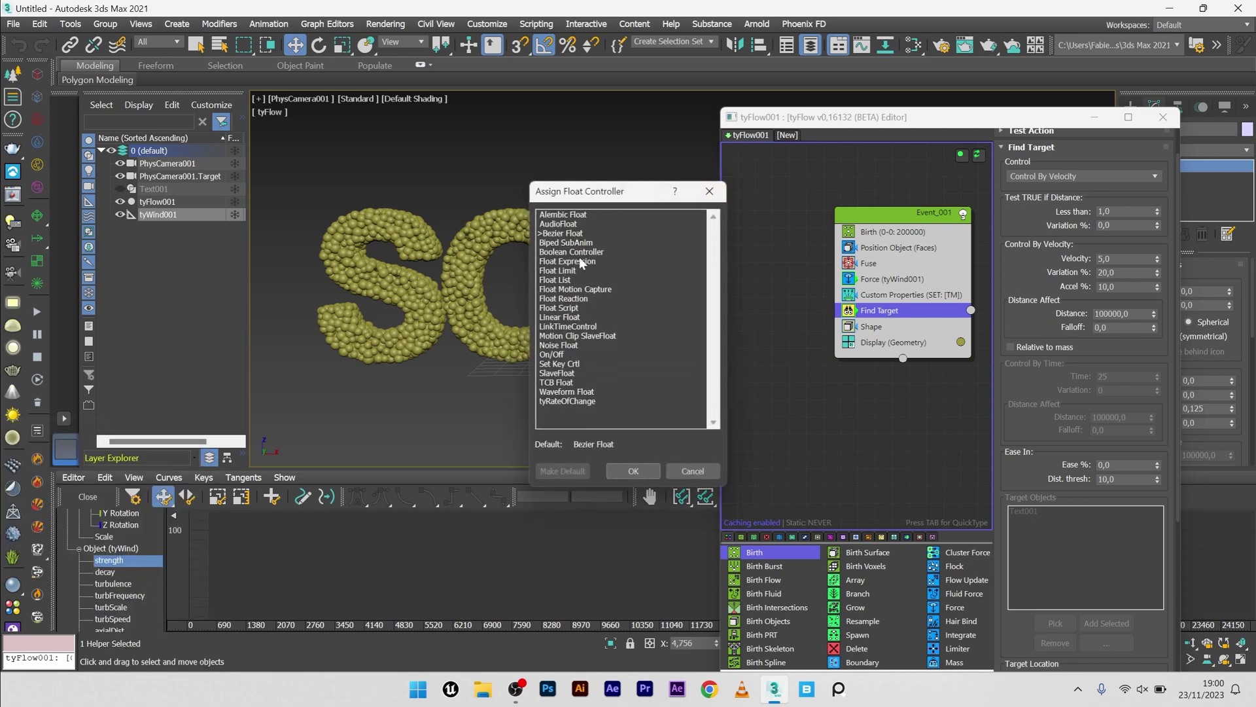
double_click(559, 224)
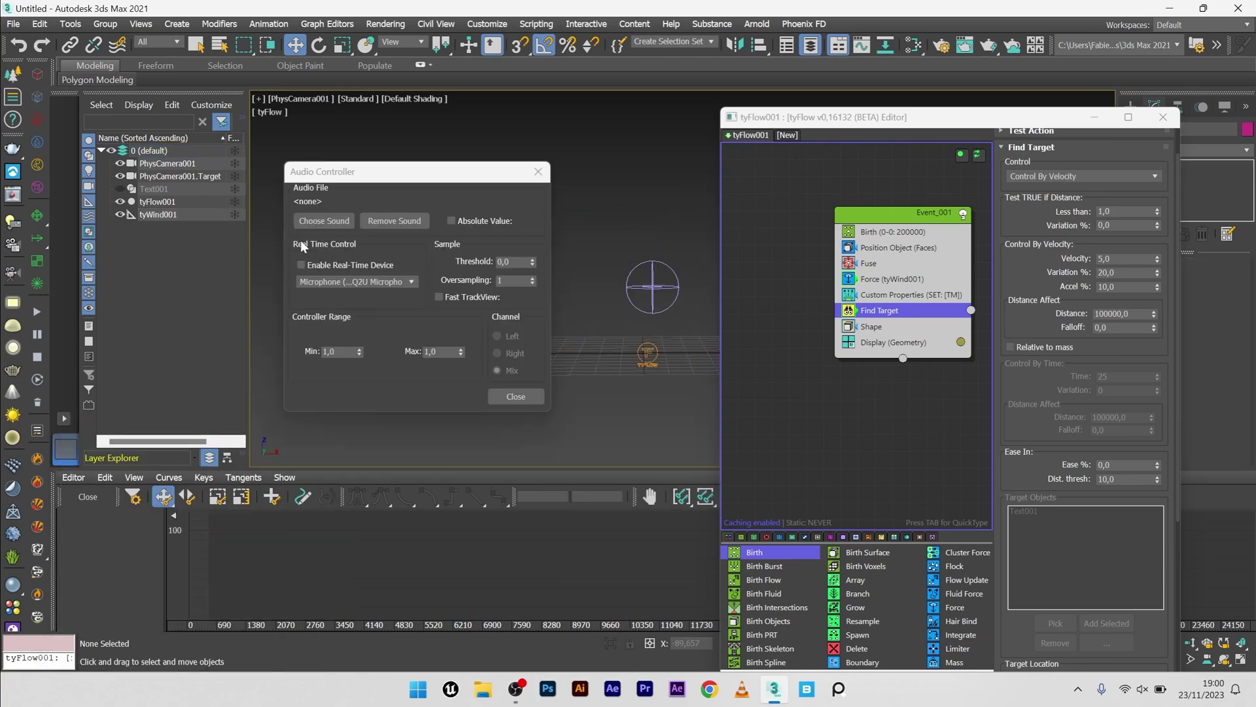
Load the Aggressive Energising Sport Cyberpunk WAV file from the desktop as the sound
click(323, 220)
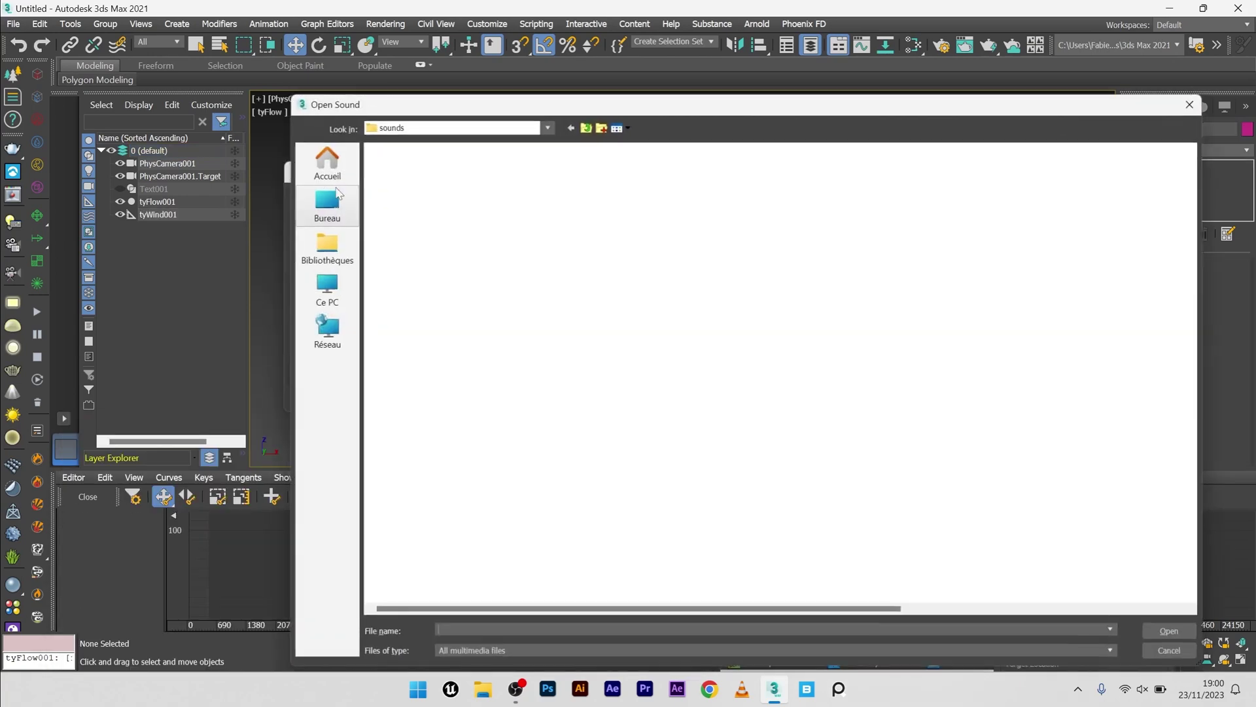
click(326, 206)
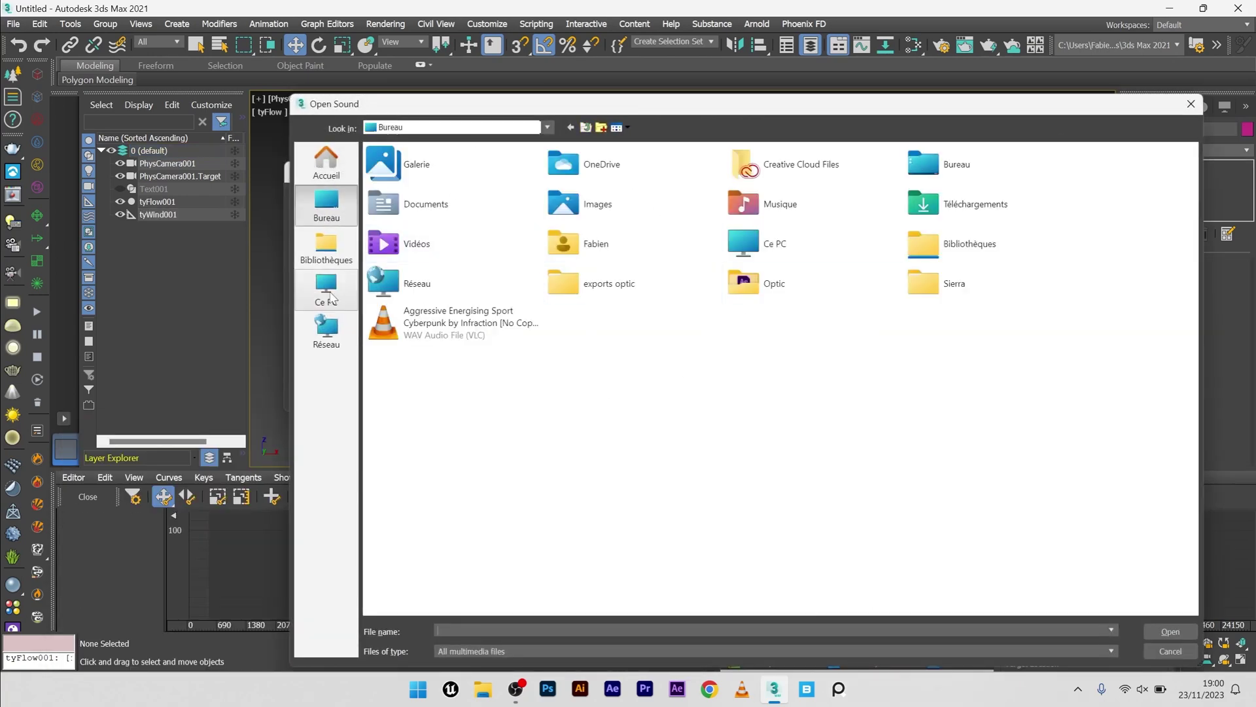
double_click(491, 330)
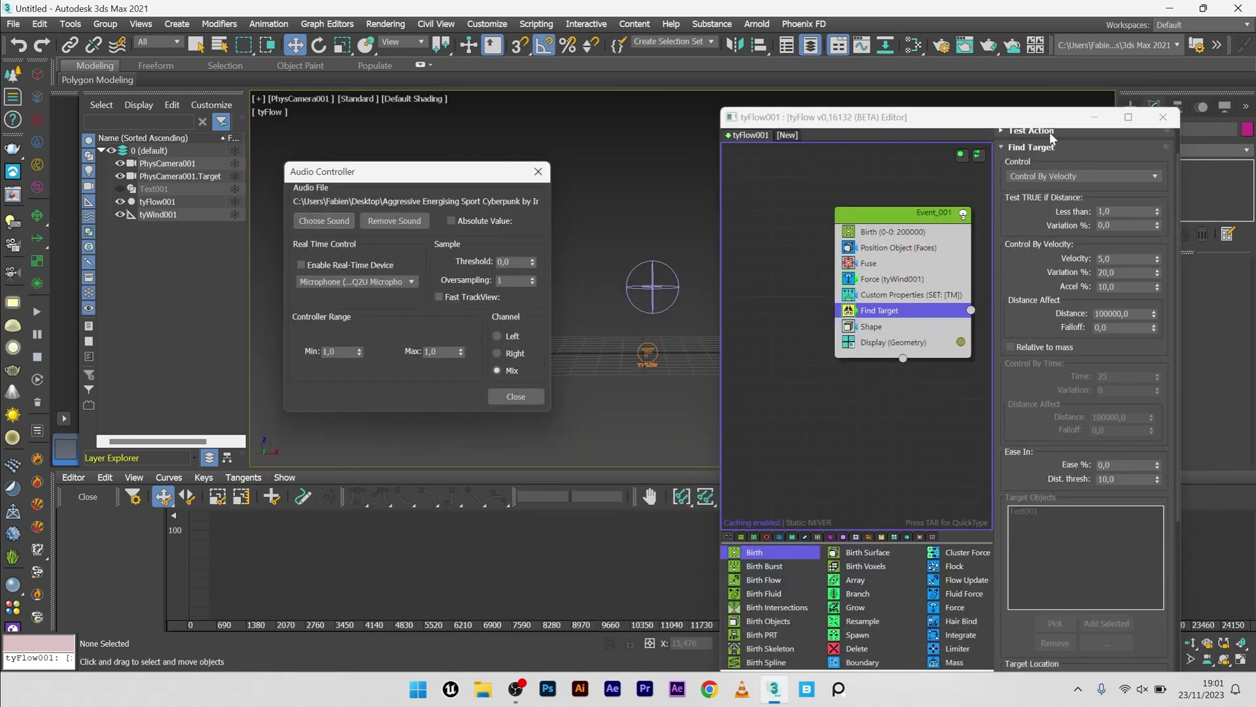
Set the Audio Controller maximum to 50 and play to preview the wind
drag(1047, 118, 941, 118)
click(163, 214)
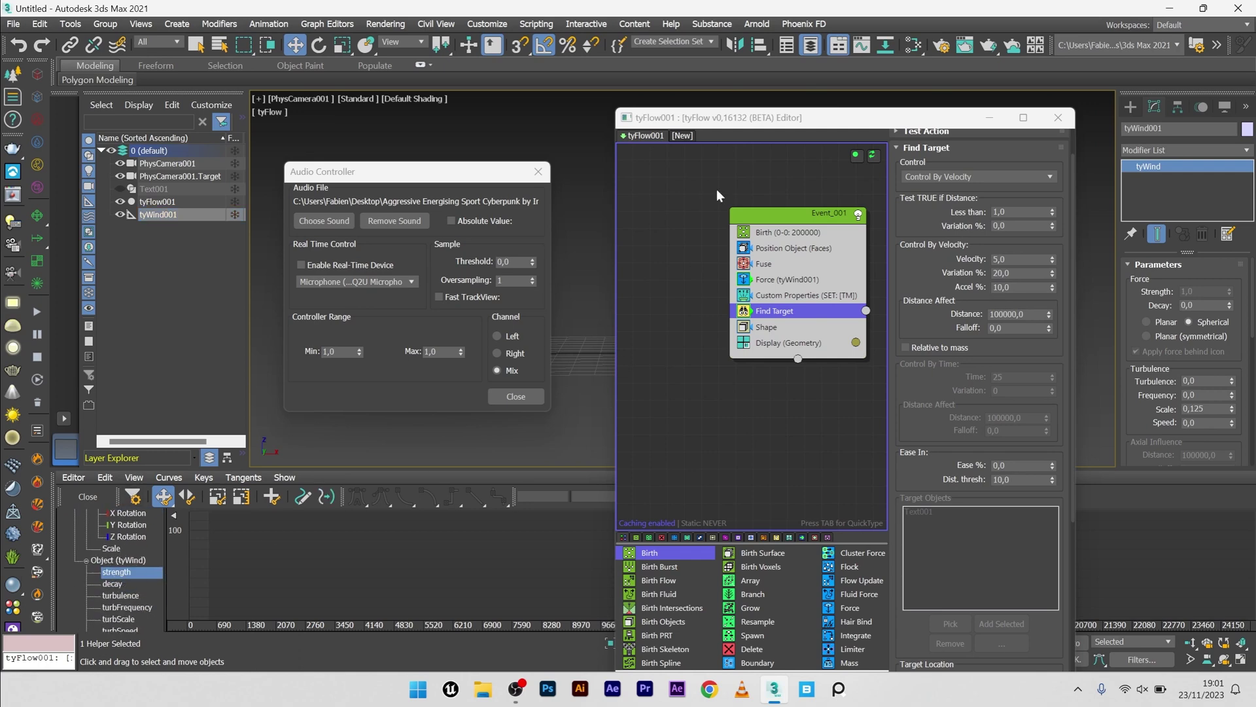
click(988, 118)
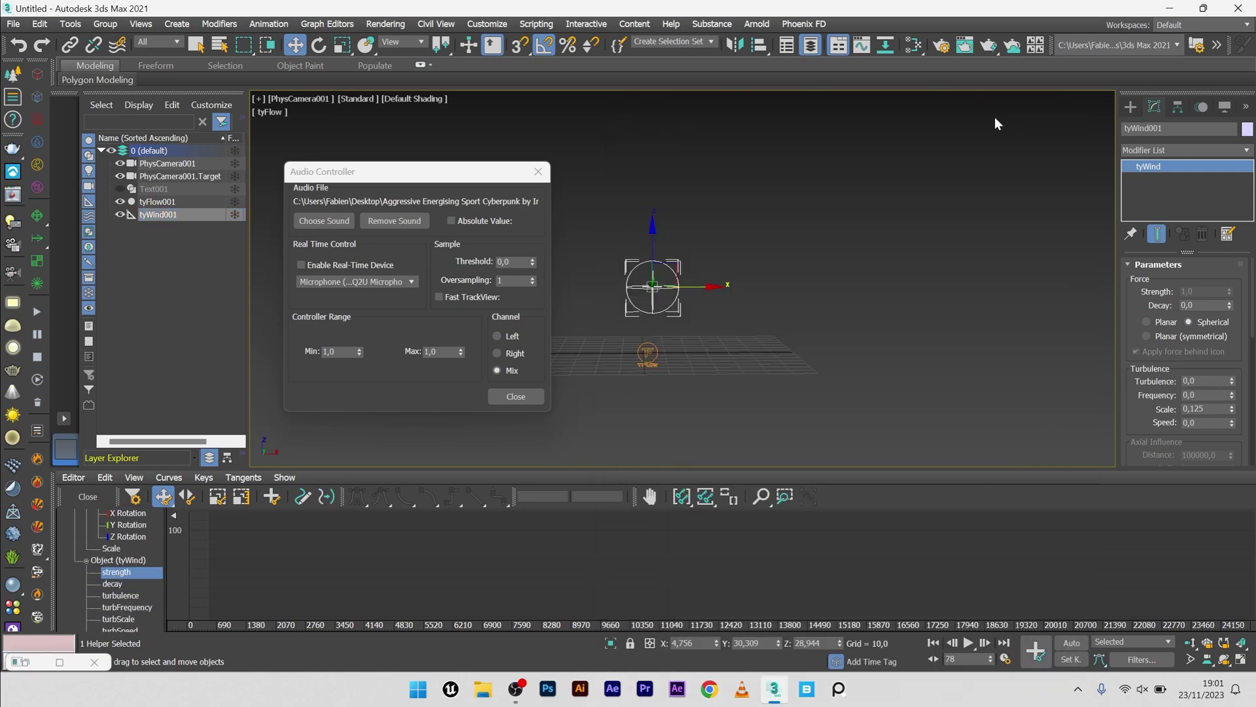
click(727, 496)
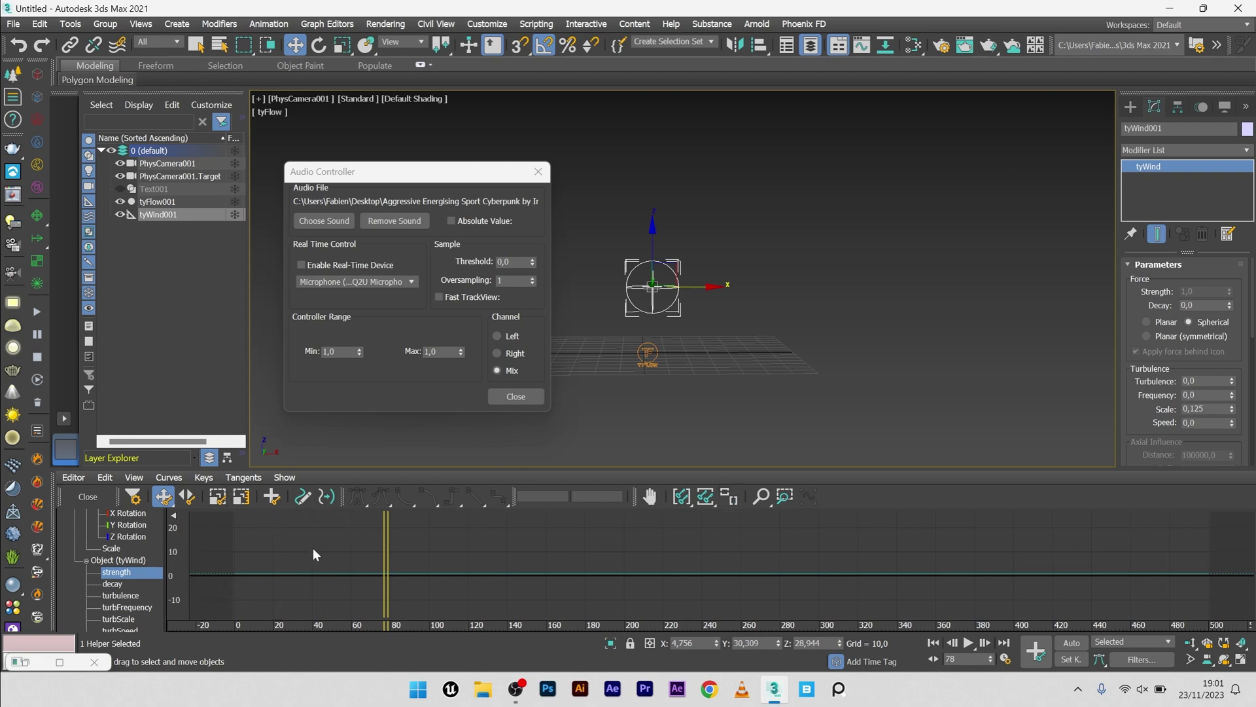
double_click(450, 353)
key(Return)
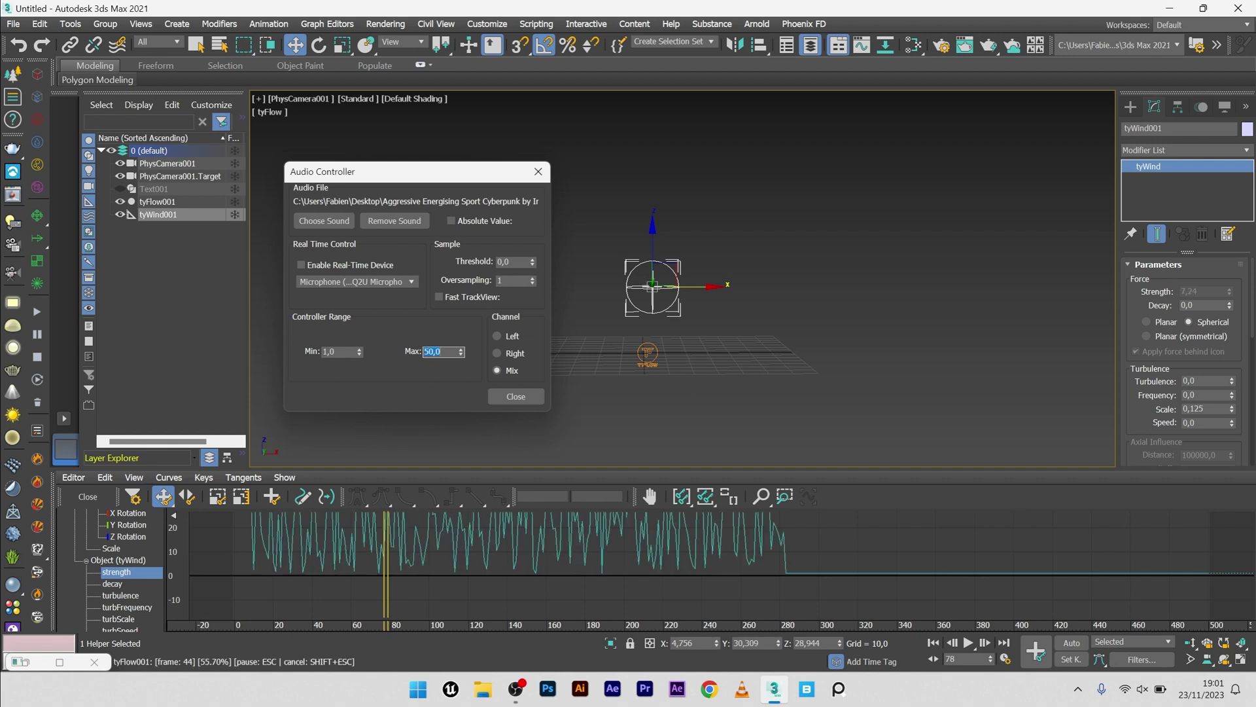
click(968, 642)
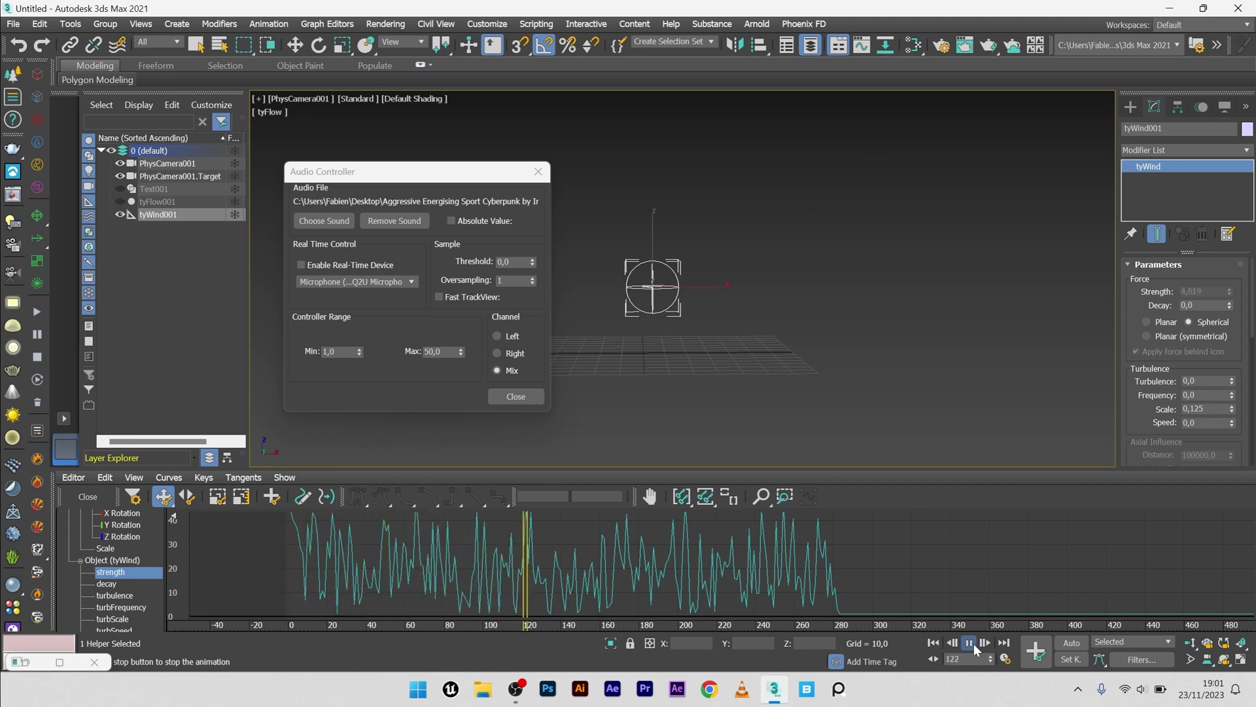
click(968, 643)
Set the audio threshold to 0,3 and scrub back to check the strength
click(515, 280)
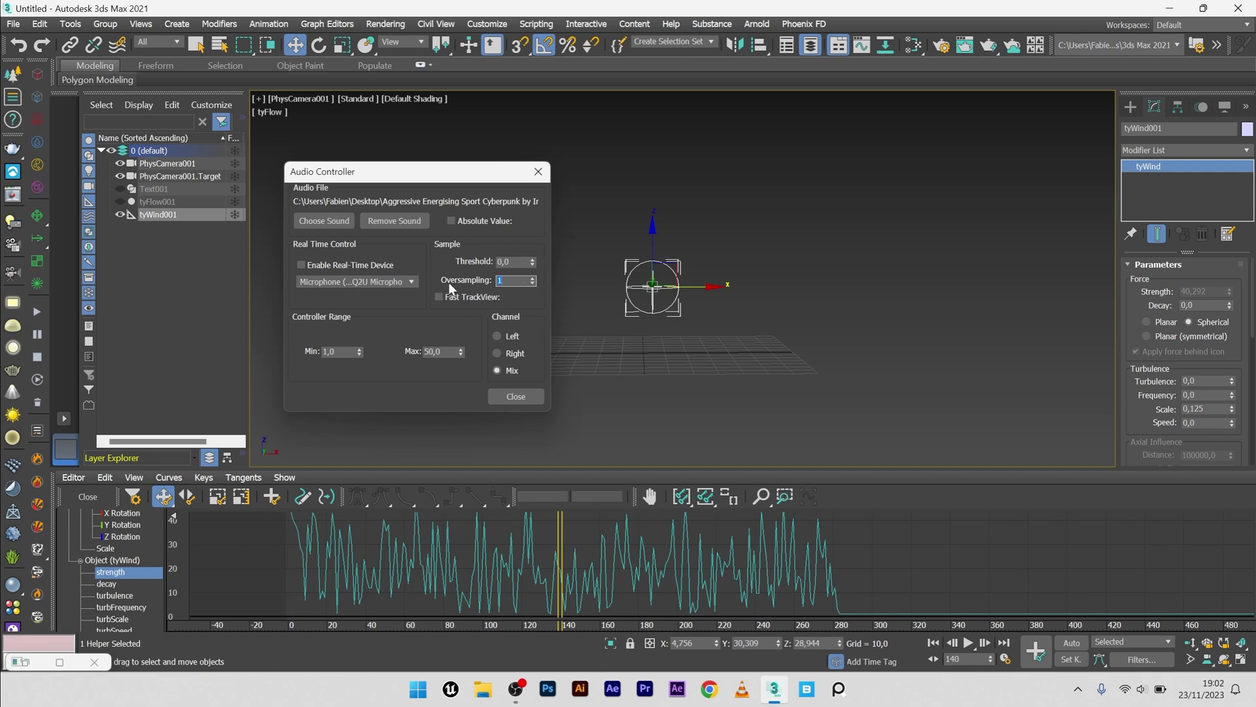
click(516, 261)
text(0,1)
key(Return)
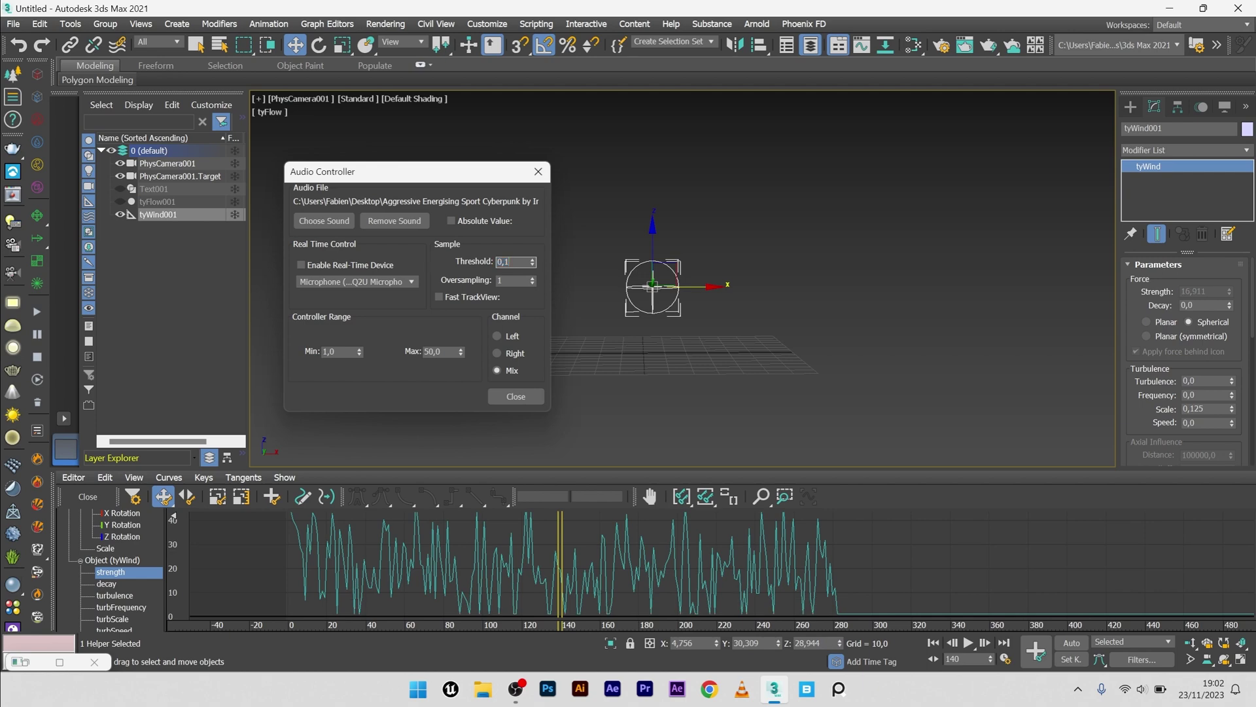
text(0,3)
key(Return)
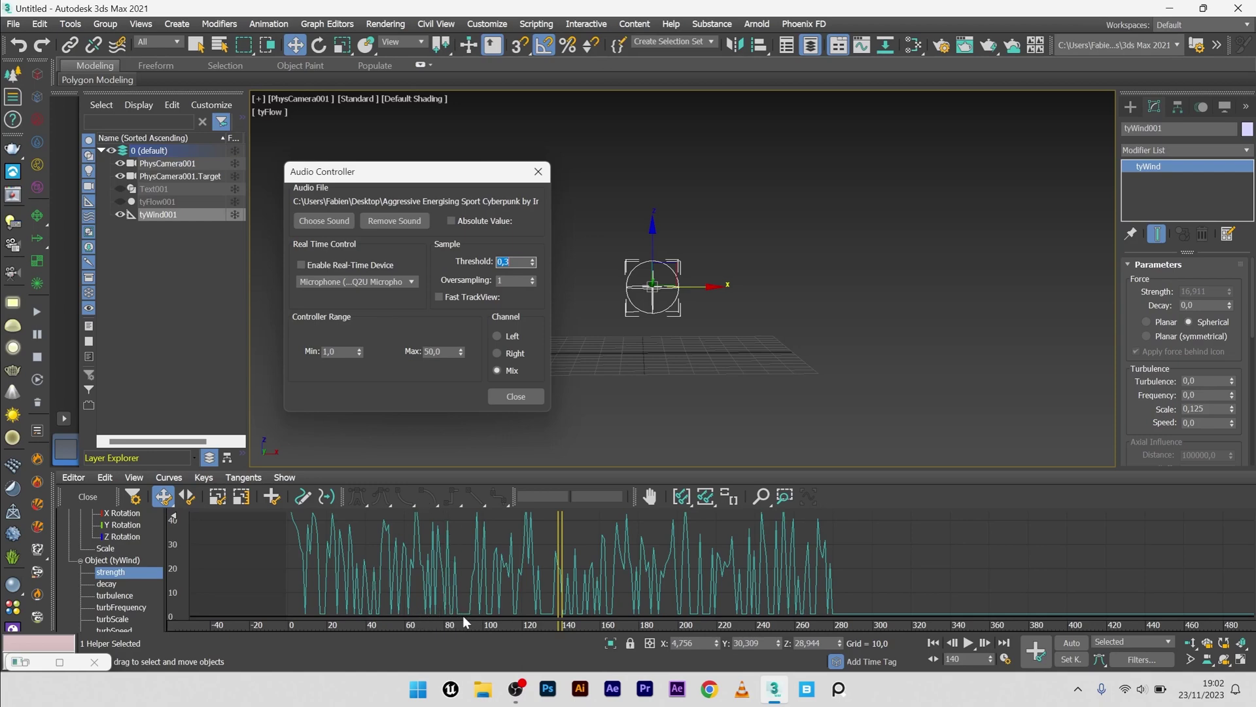
mouse_move(557, 589)
mouse_down()
mouse_move(513, 591)
mouse_move(547, 592)
mouse_up()
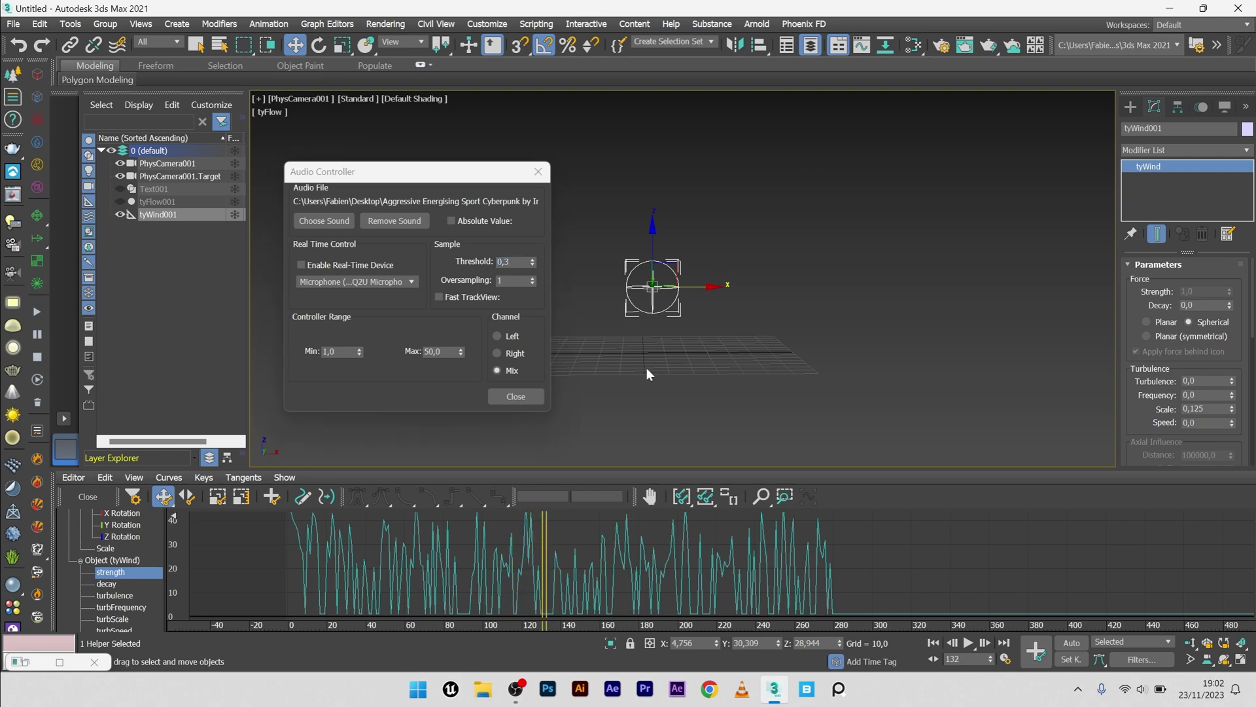
Close the Audio Controller and Mini Curve Editor, and deselect the wind
click(516, 397)
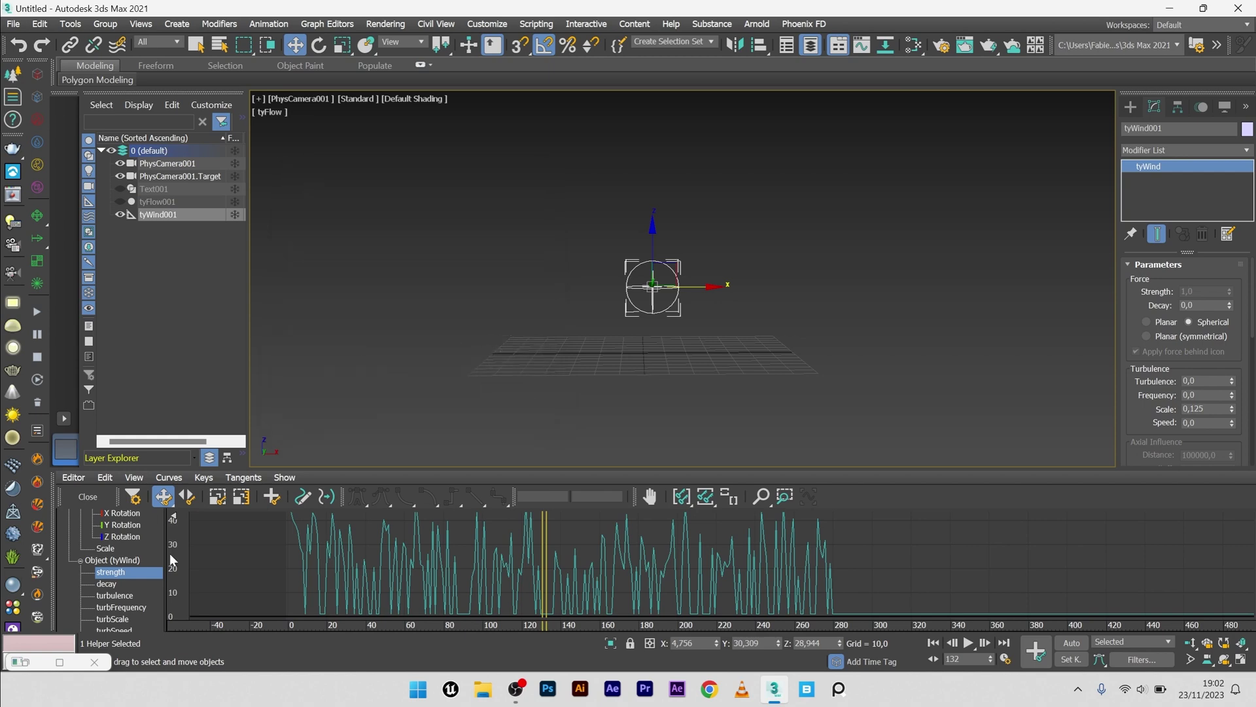
click(89, 498)
click(564, 406)
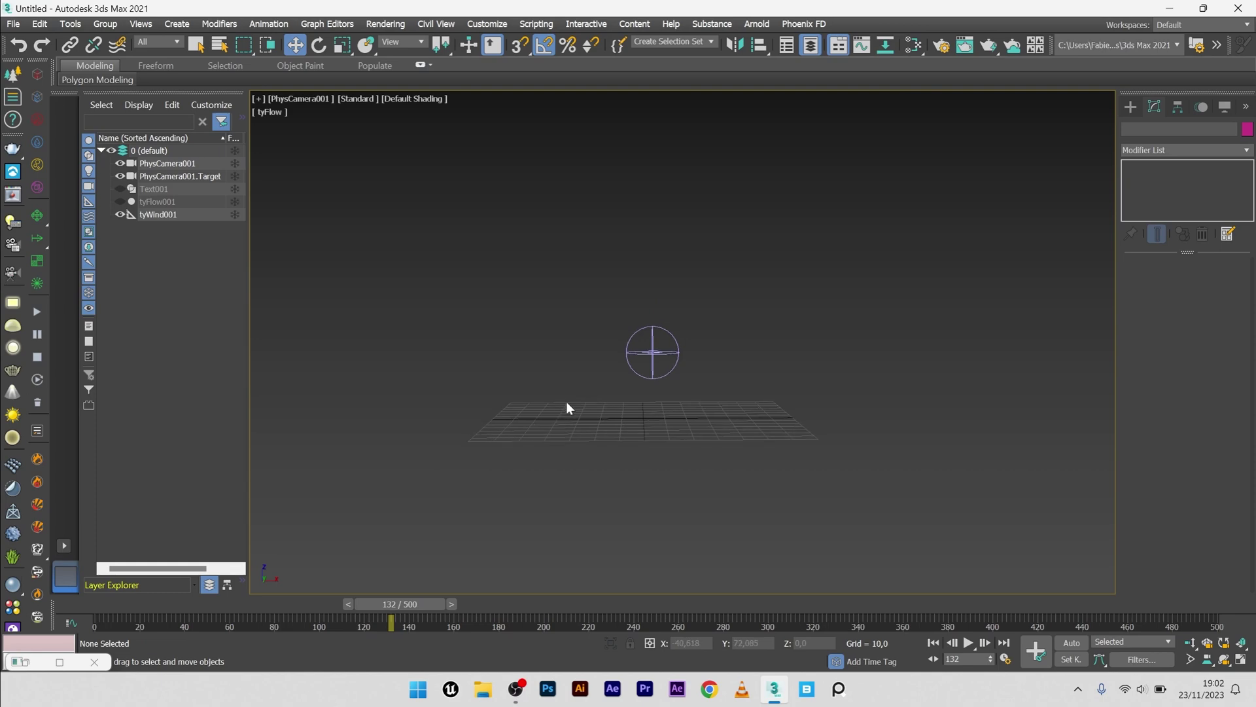
Unhide tyFlow001 at frame 0, preview a few frames, and select the SOUND particles
click(160, 201)
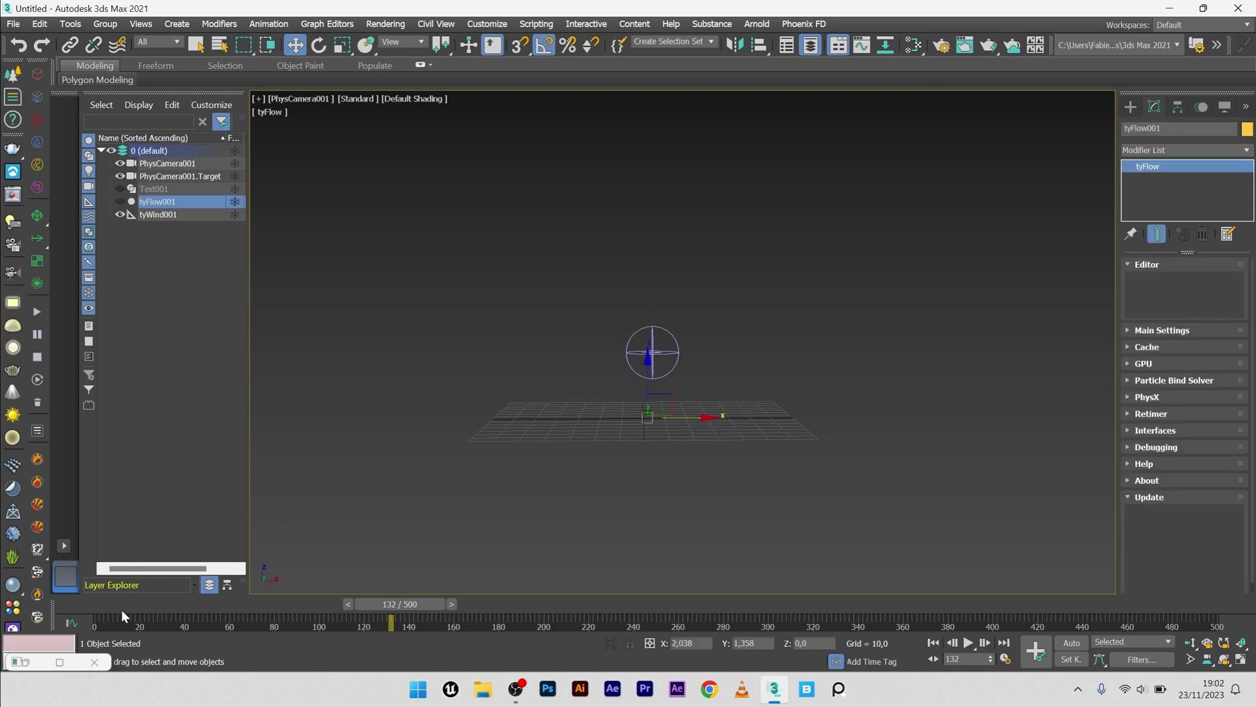
click(122, 606)
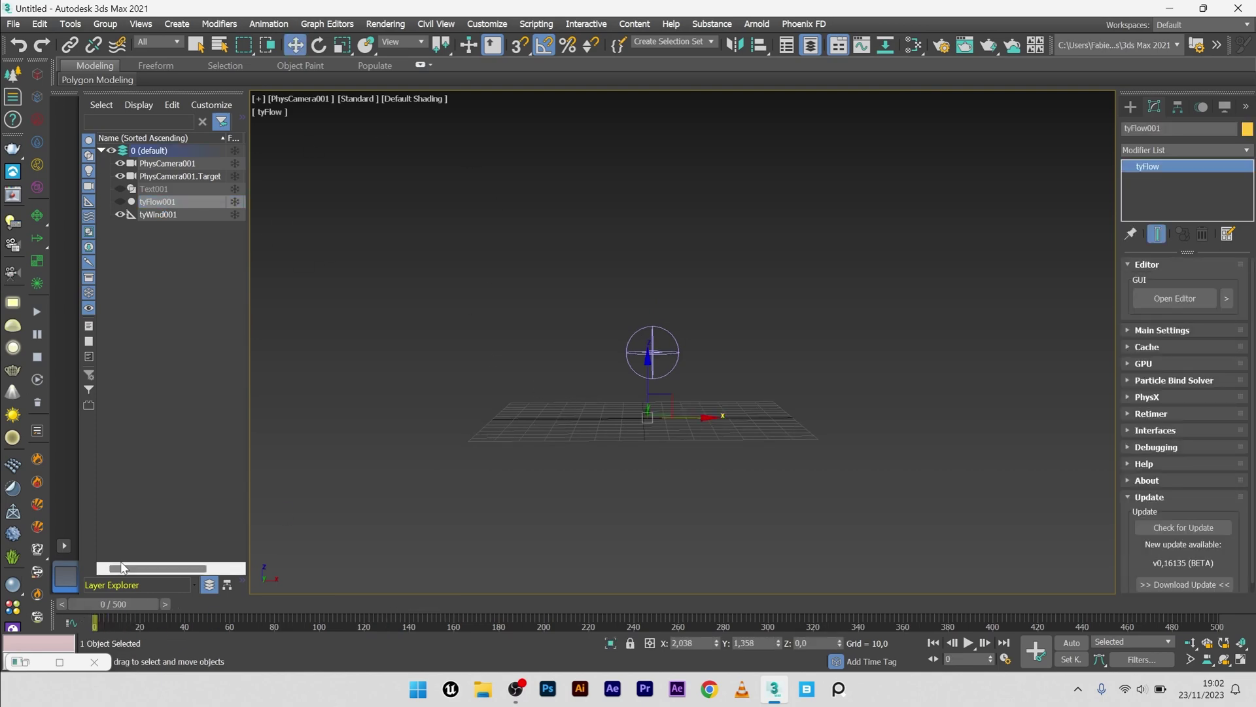
click(120, 201)
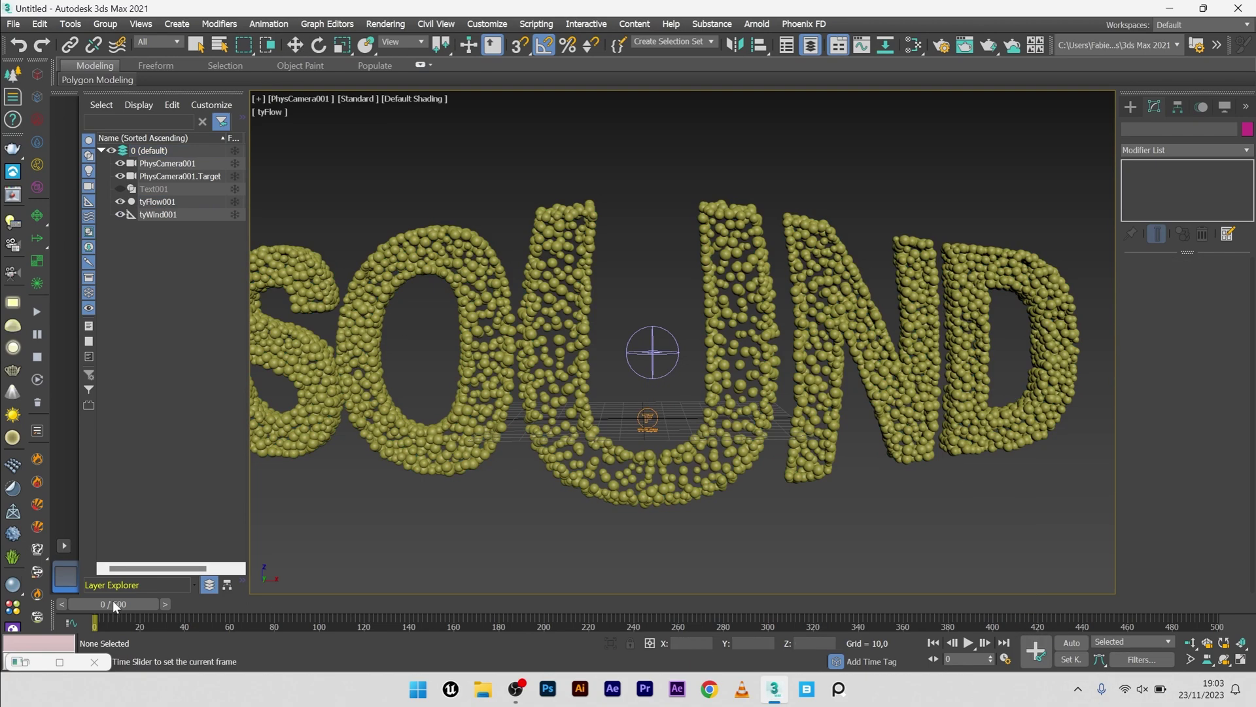
drag(113, 599, 113, 602)
key(w)
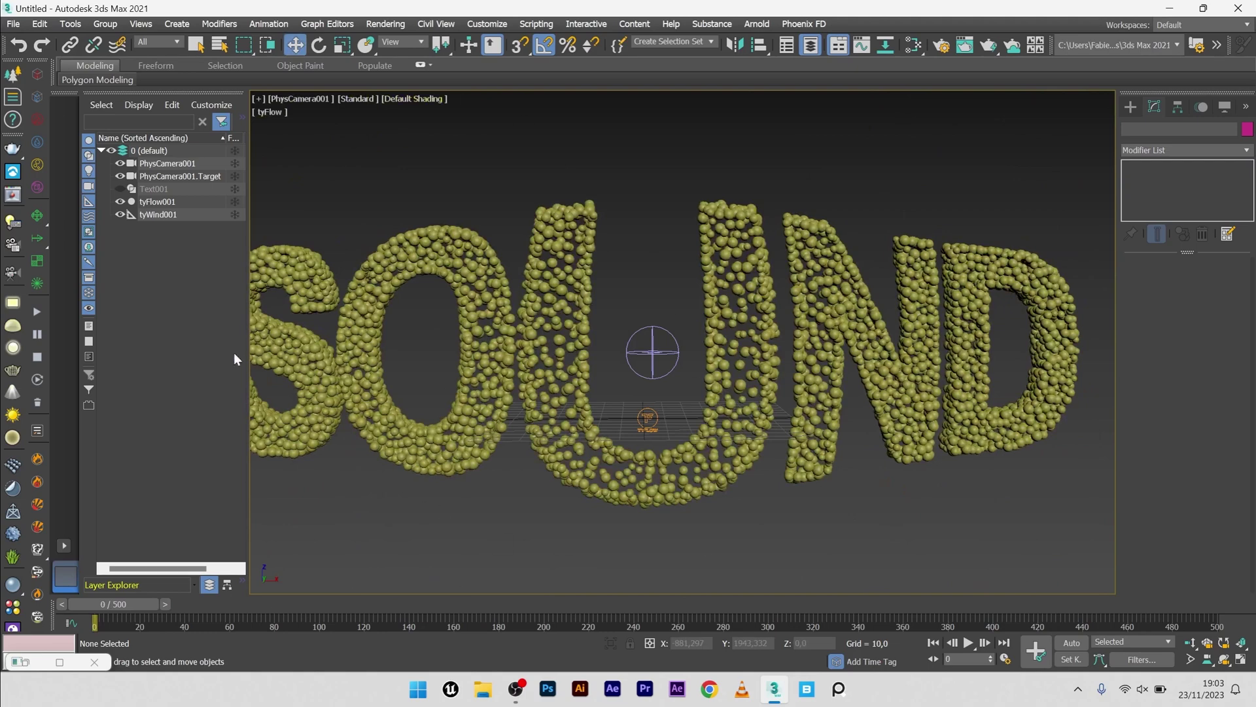
click(569, 303)
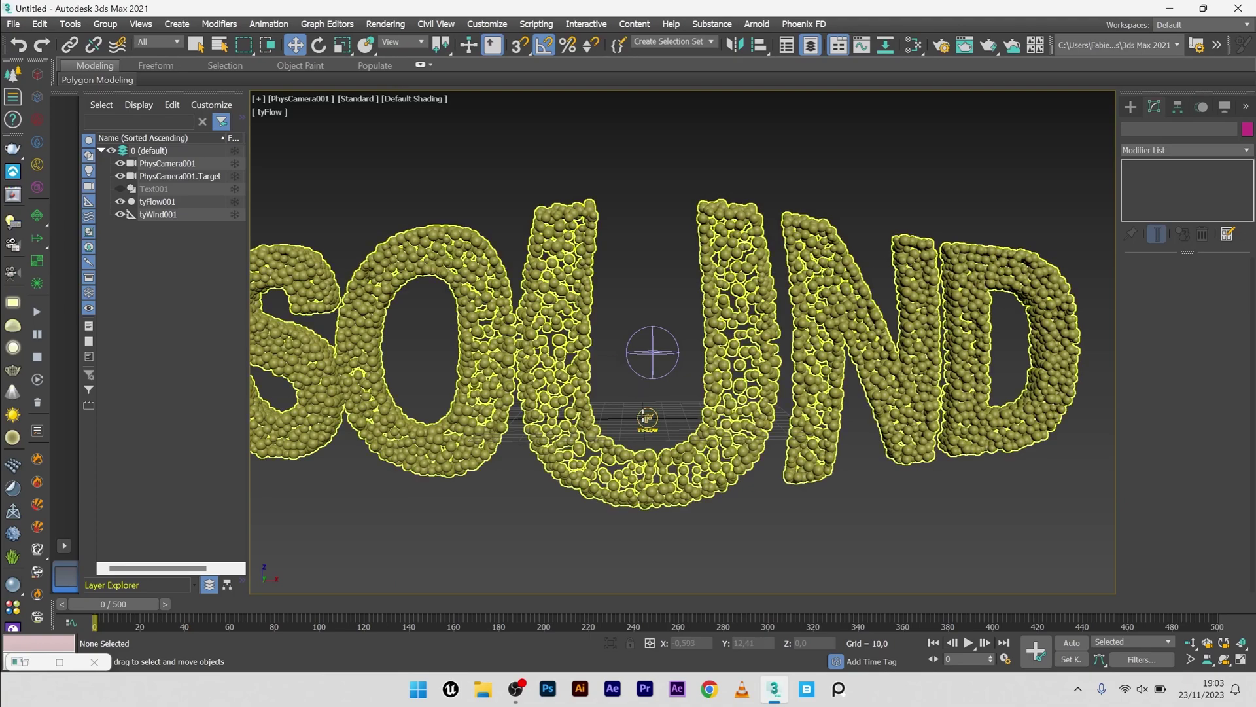
Set Find Target velocity to 50 and acceleration to 45%, previewing on the timeline
click(1161, 302)
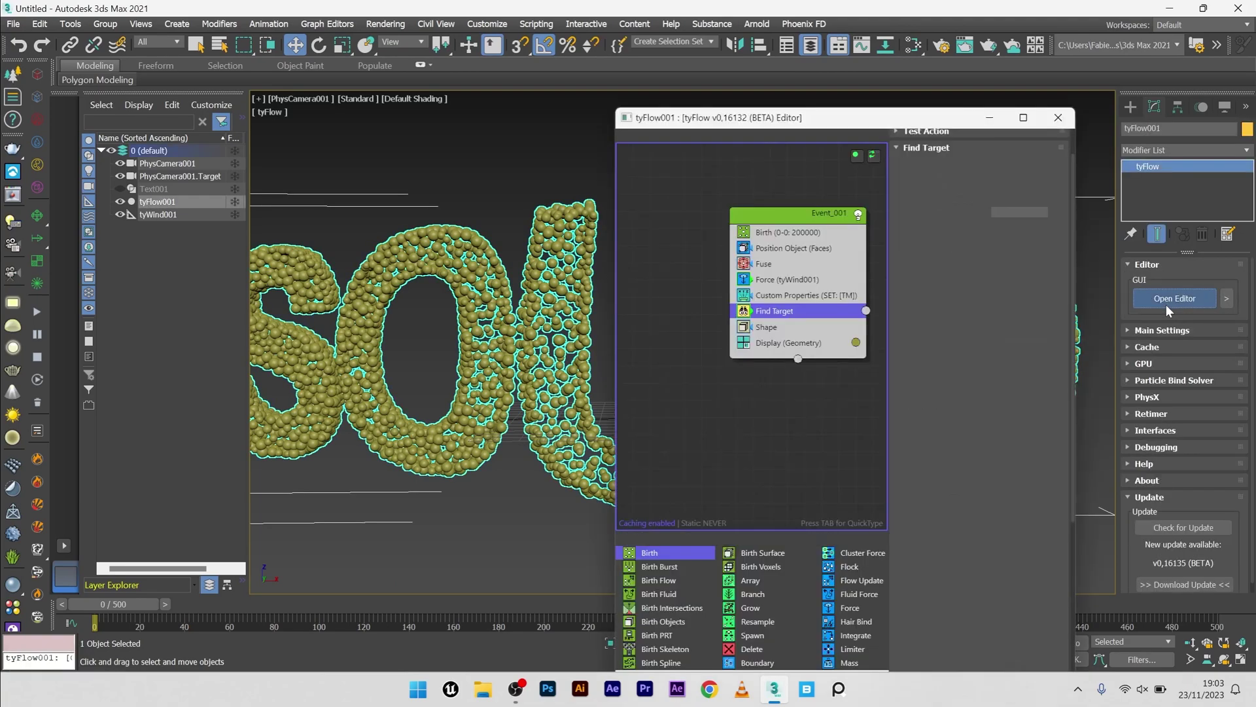
drag(839, 124, 991, 81)
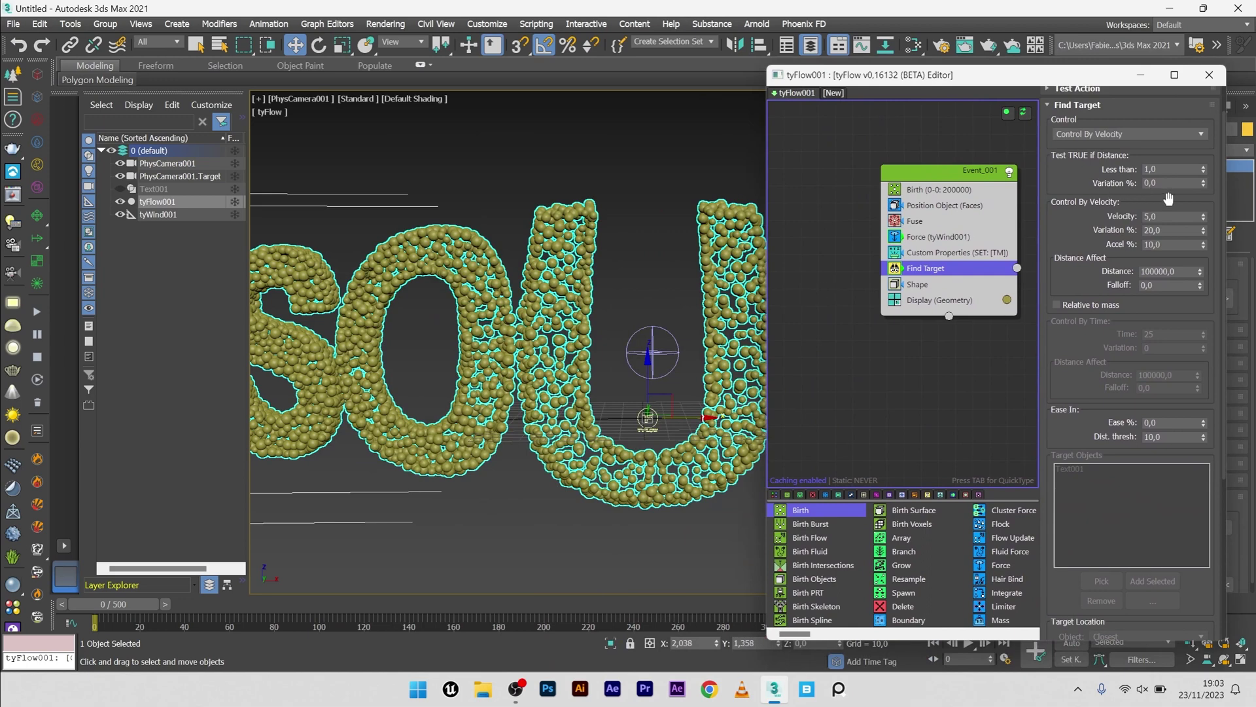
double_click(1165, 216)
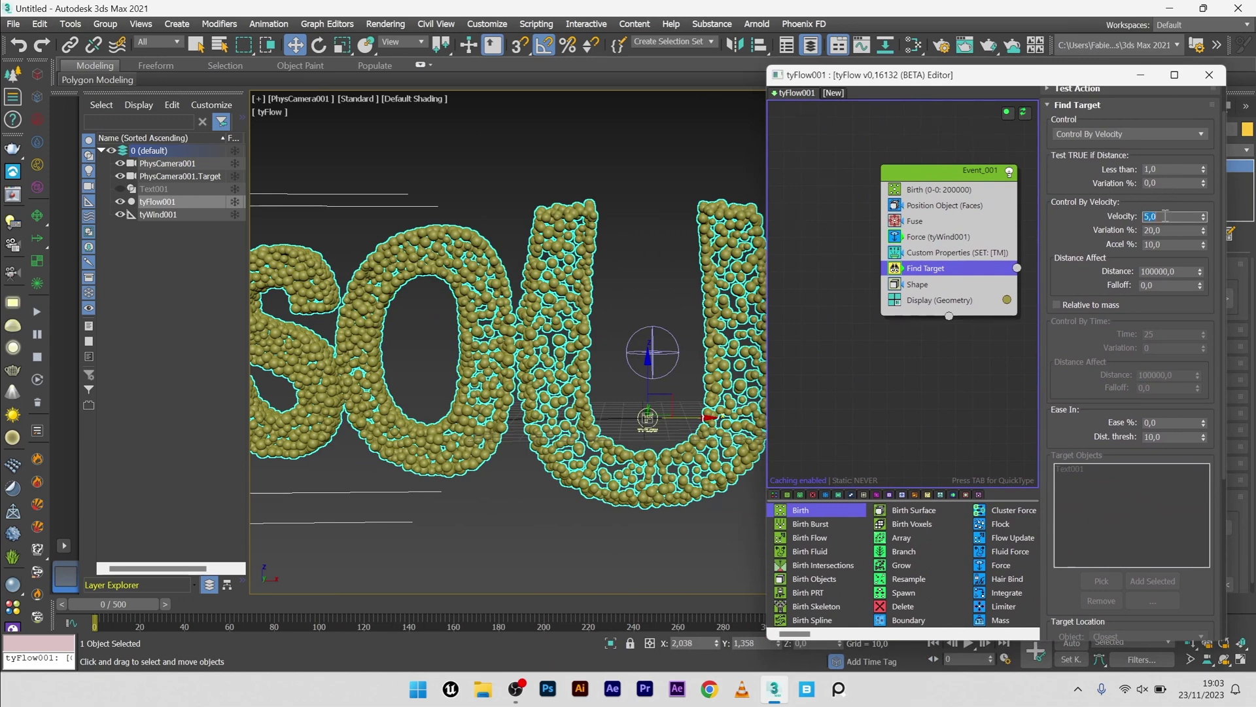
text(5)
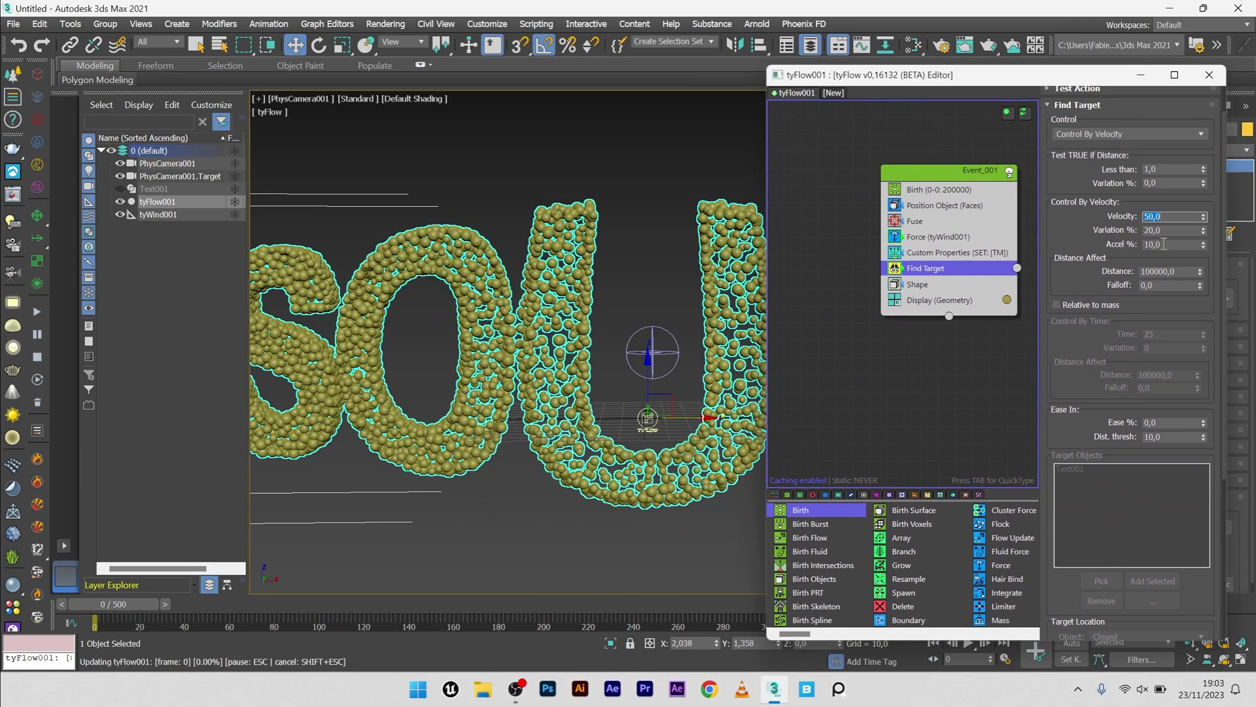
double_click(1164, 244)
text(50)
key(Return)
drag(113, 604, 269, 607)
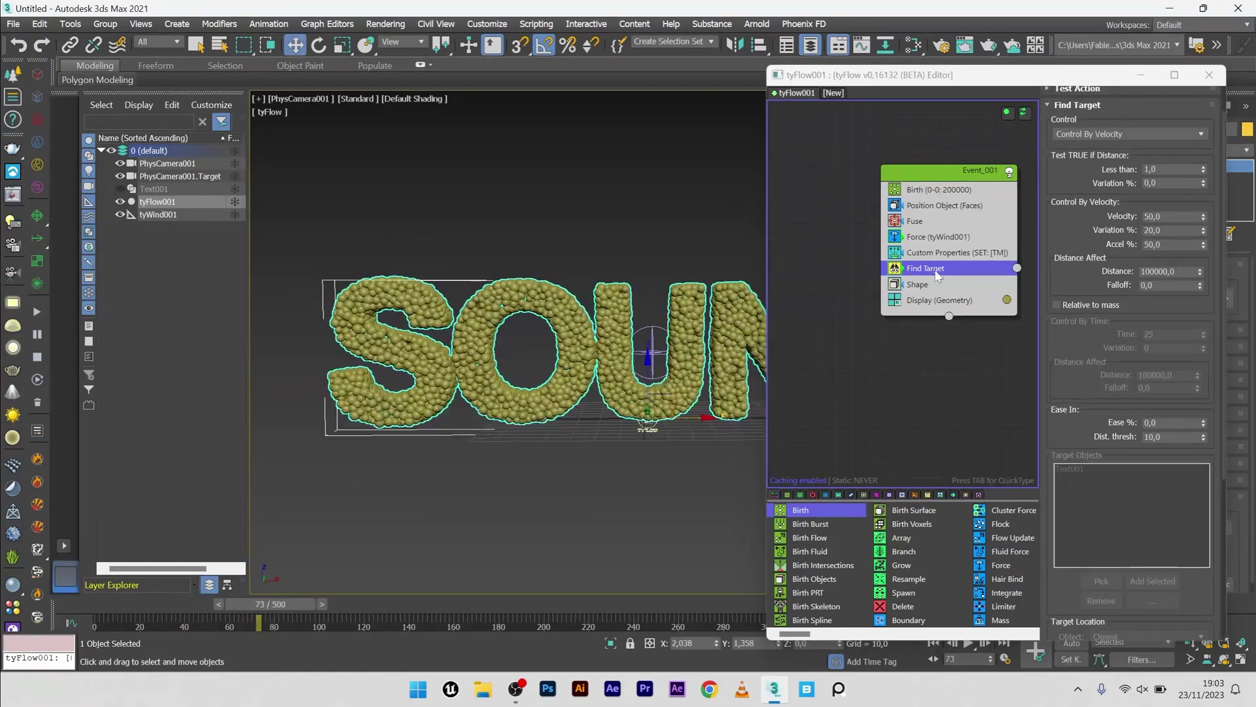
Set Find Target variation to 40% and scrub to watch SOUND re-form
double_click(1170, 230)
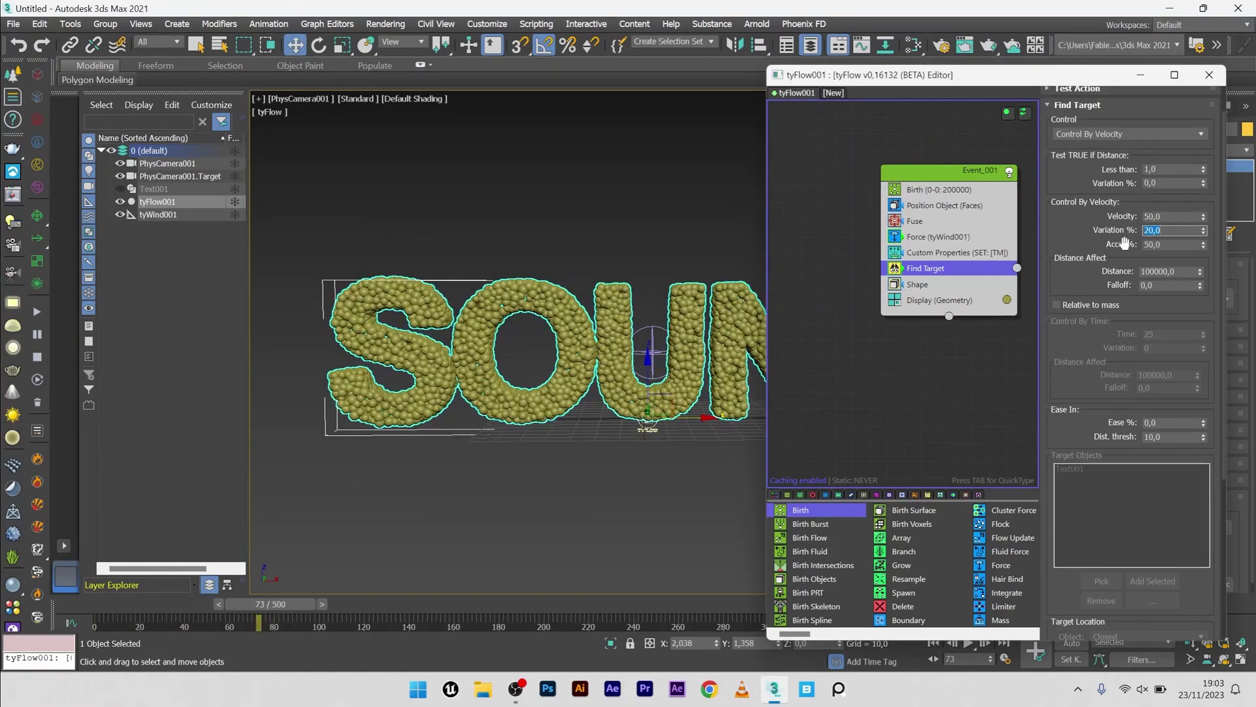
text(40)
key(Return)
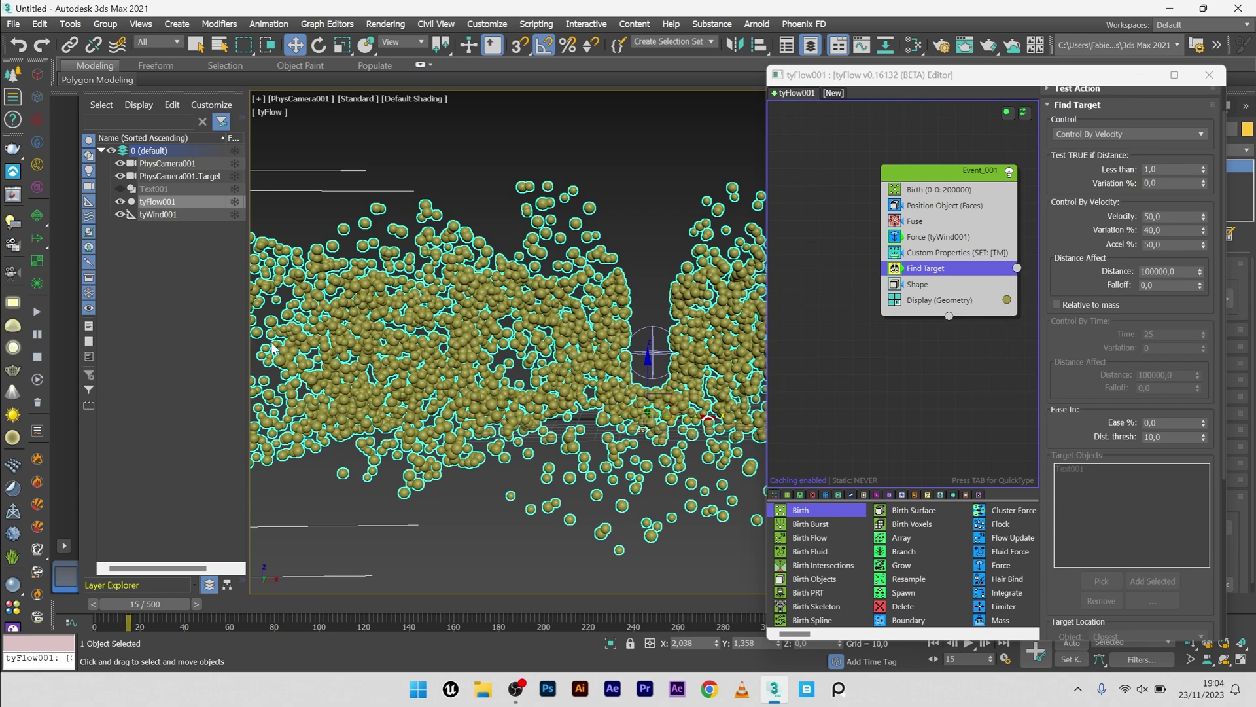
drag(117, 602, 327, 604)
key(w)
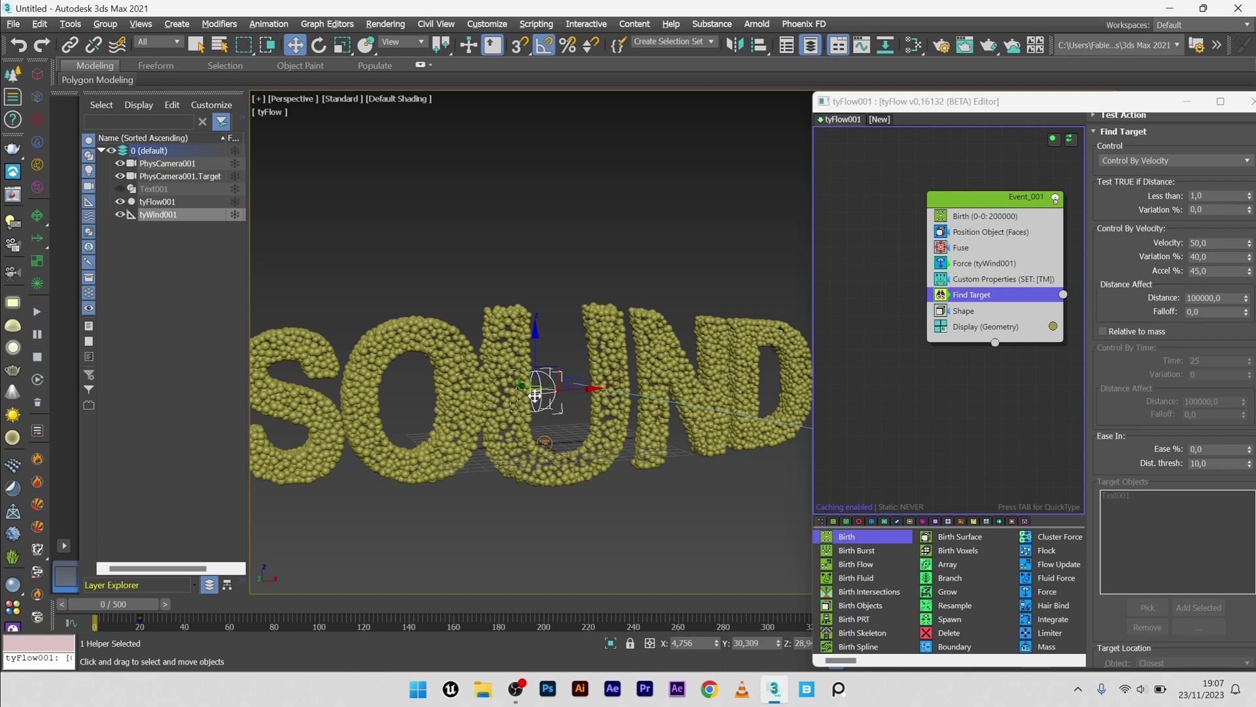
Insert a Scale operator above Find Target set to scale by velocity
key(Tab)
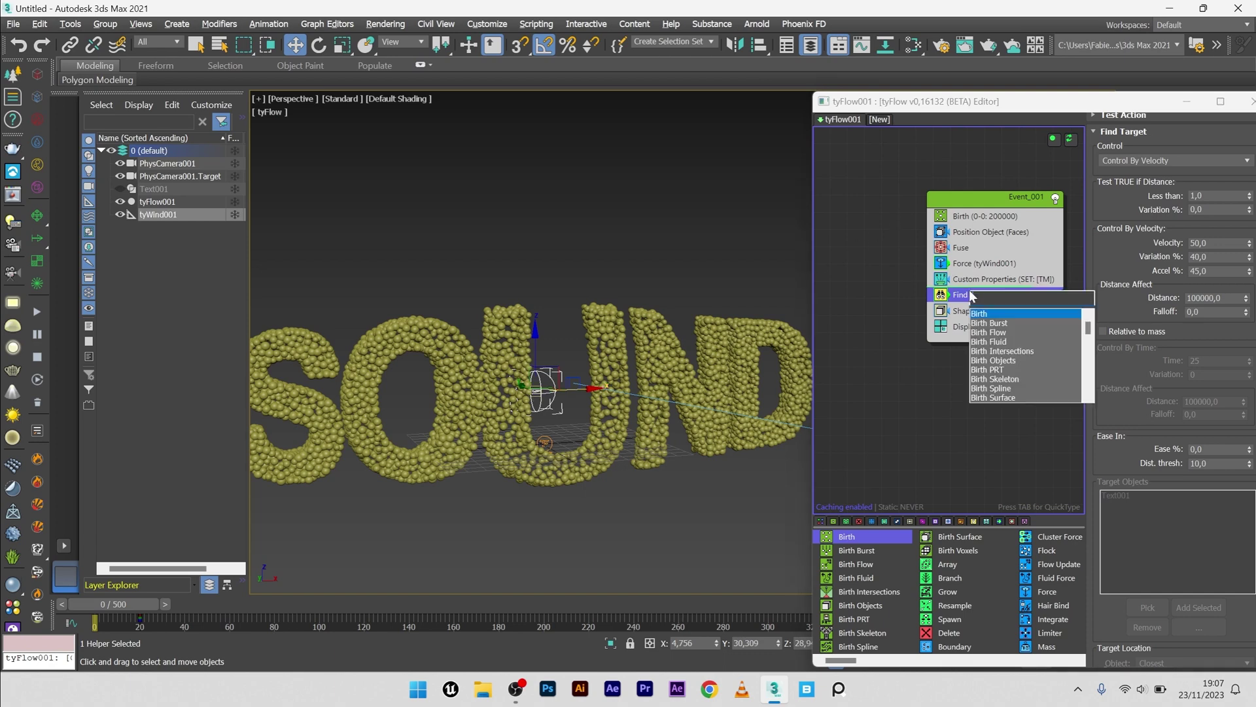
text(scale)
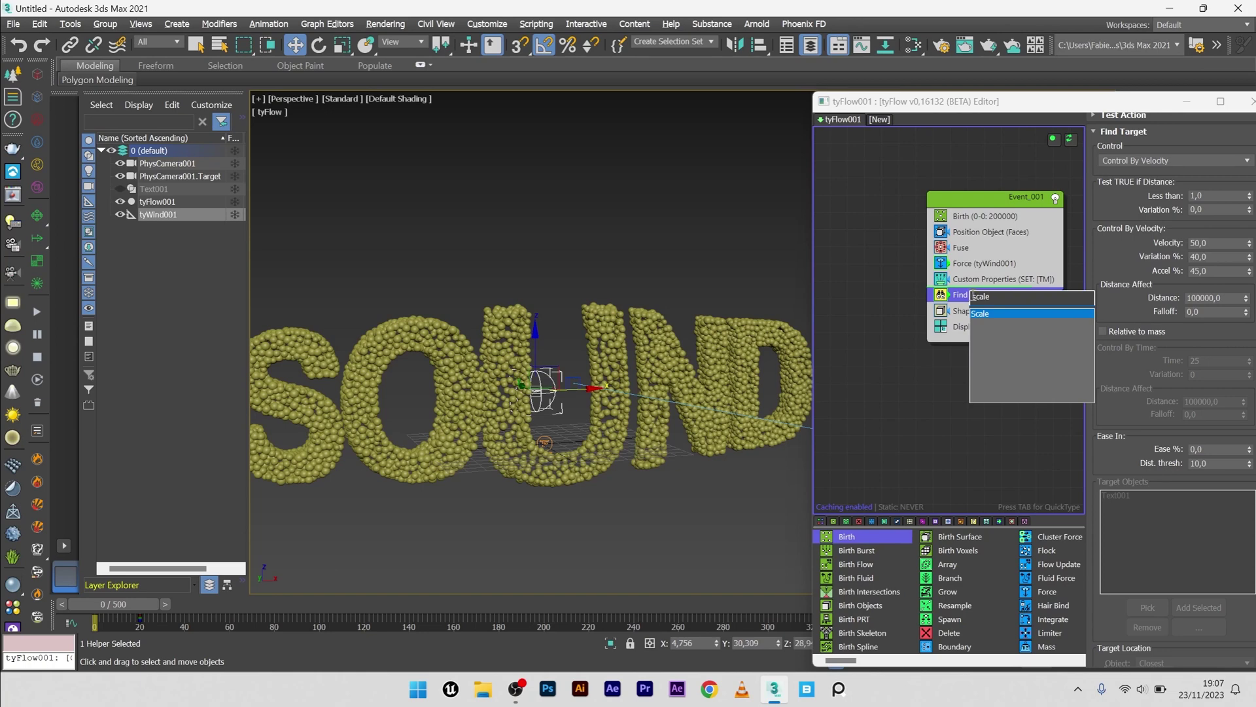
click(983, 316)
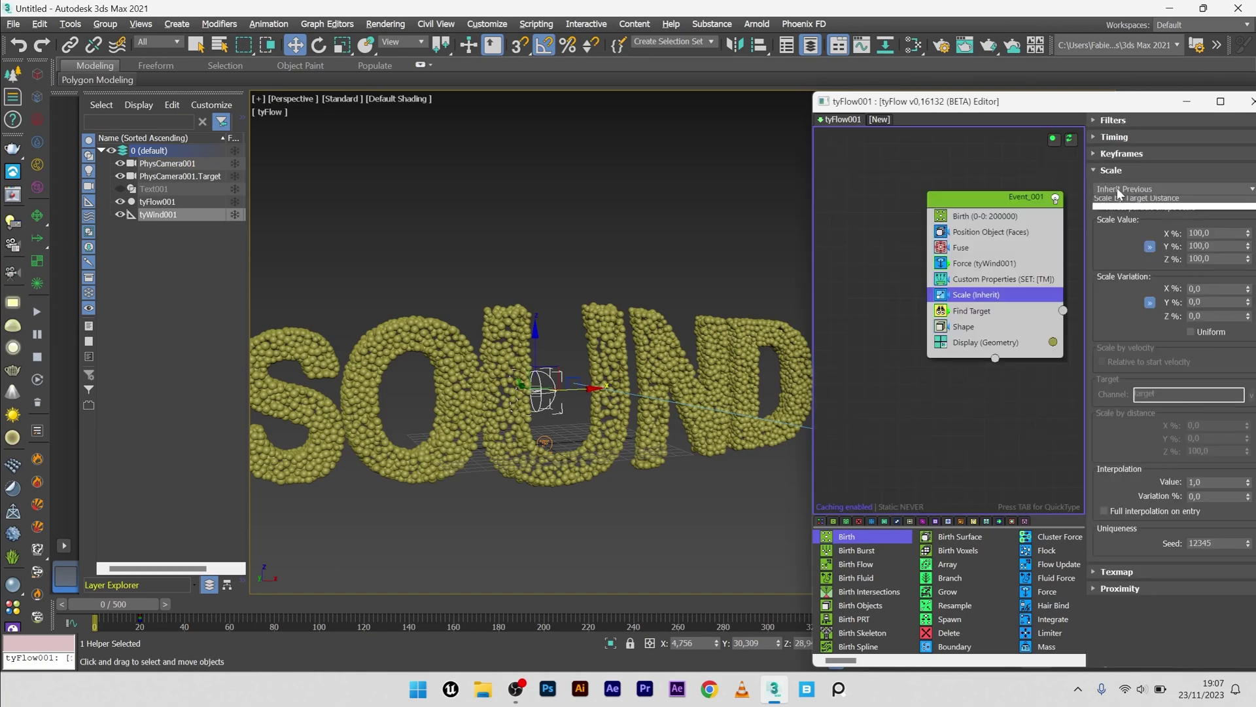
click(1114, 189)
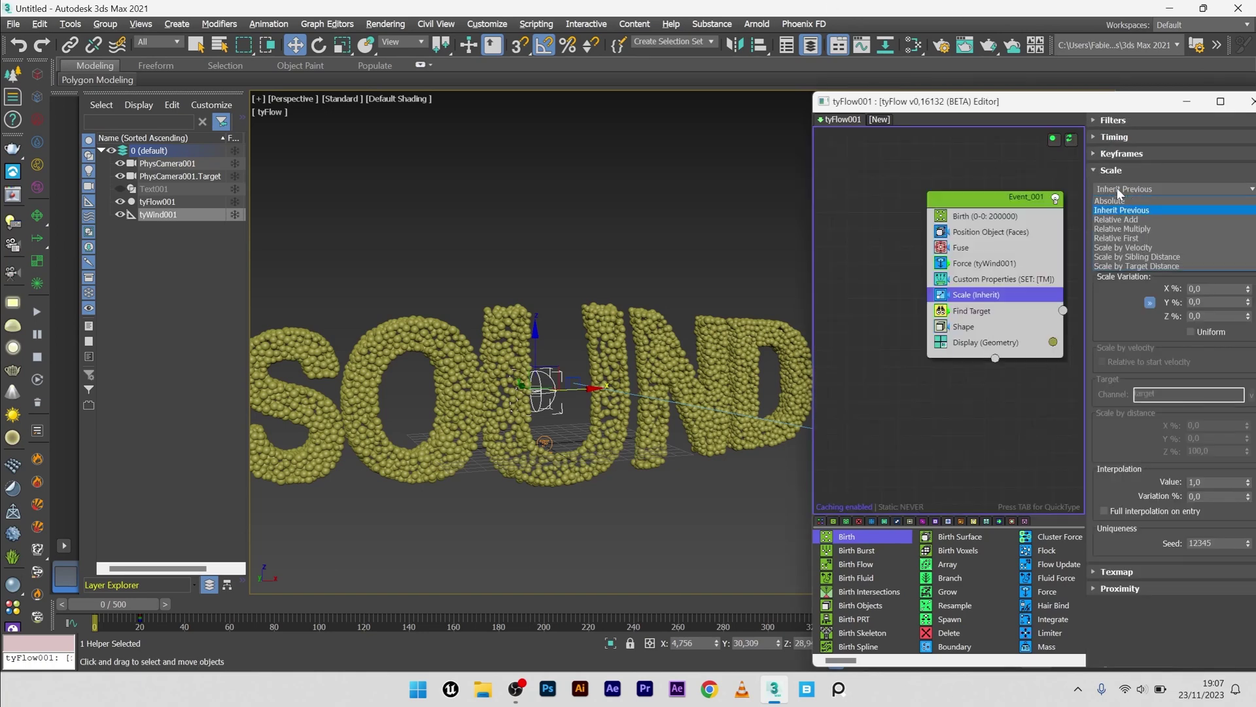
click(1134, 248)
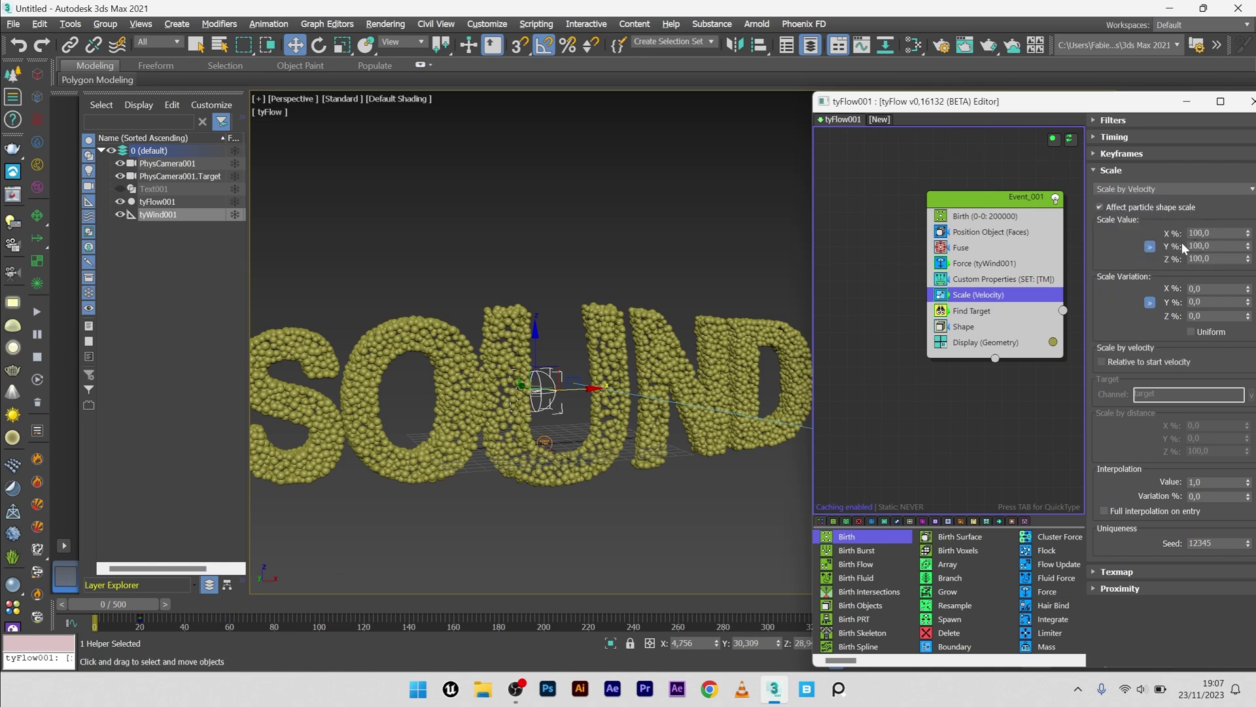
drag(125, 604, 128, 604)
key(w)
middle_drag(414, 442, 433, 406)
Set the Scale Value X/Y/Z to 20% and scrub to check the smaller spheres
double_click(1217, 231)
text(50)
key(Return)
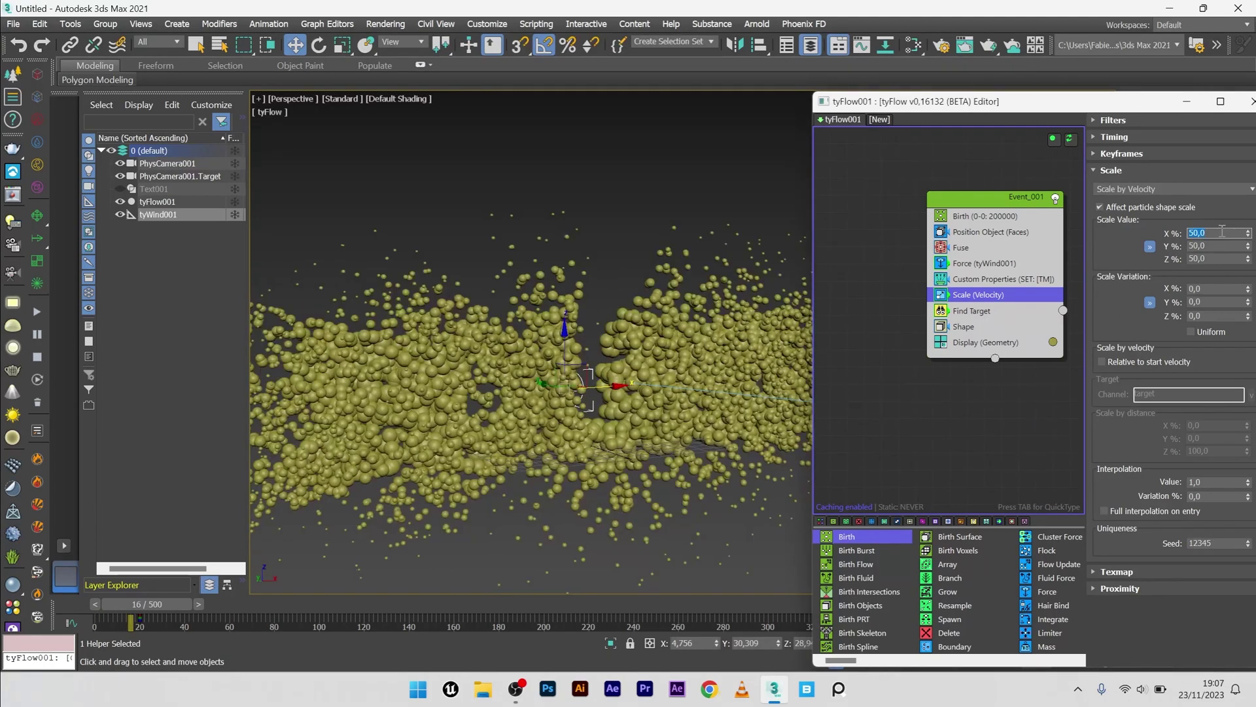
text(20)
key(Return)
drag(147, 603, 289, 594)
key(w)
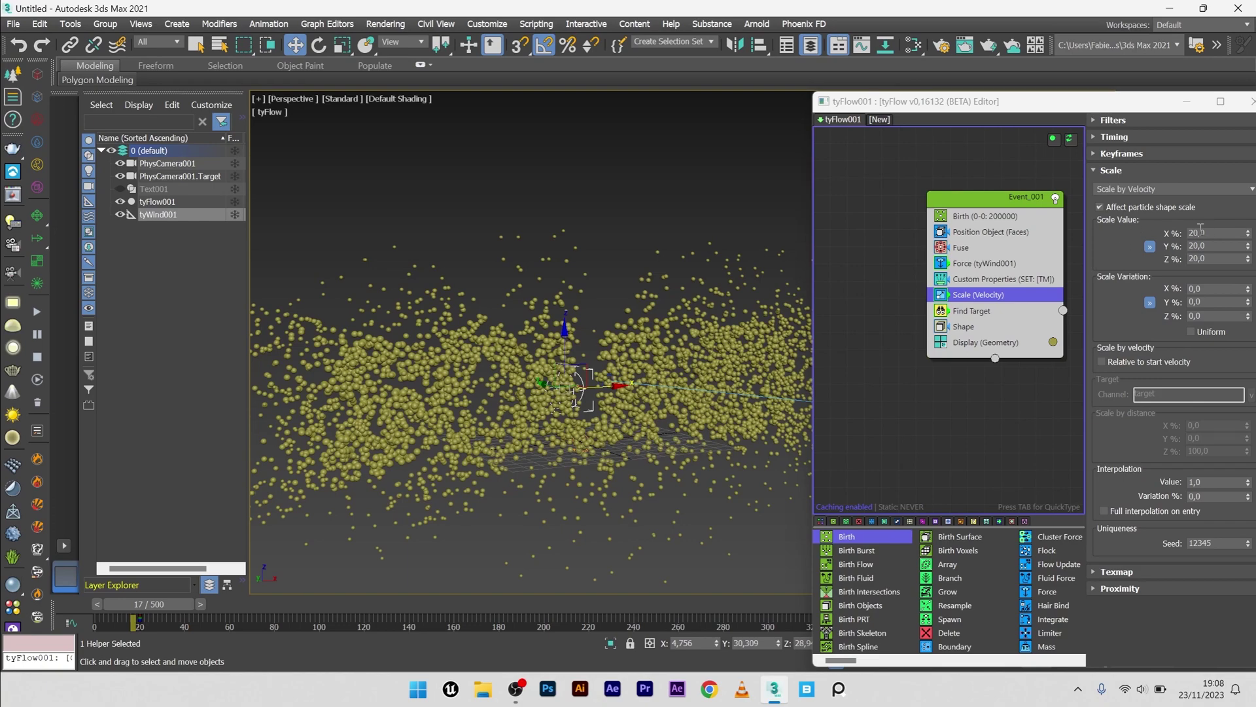
drag(122, 615, 204, 606)
key(w)
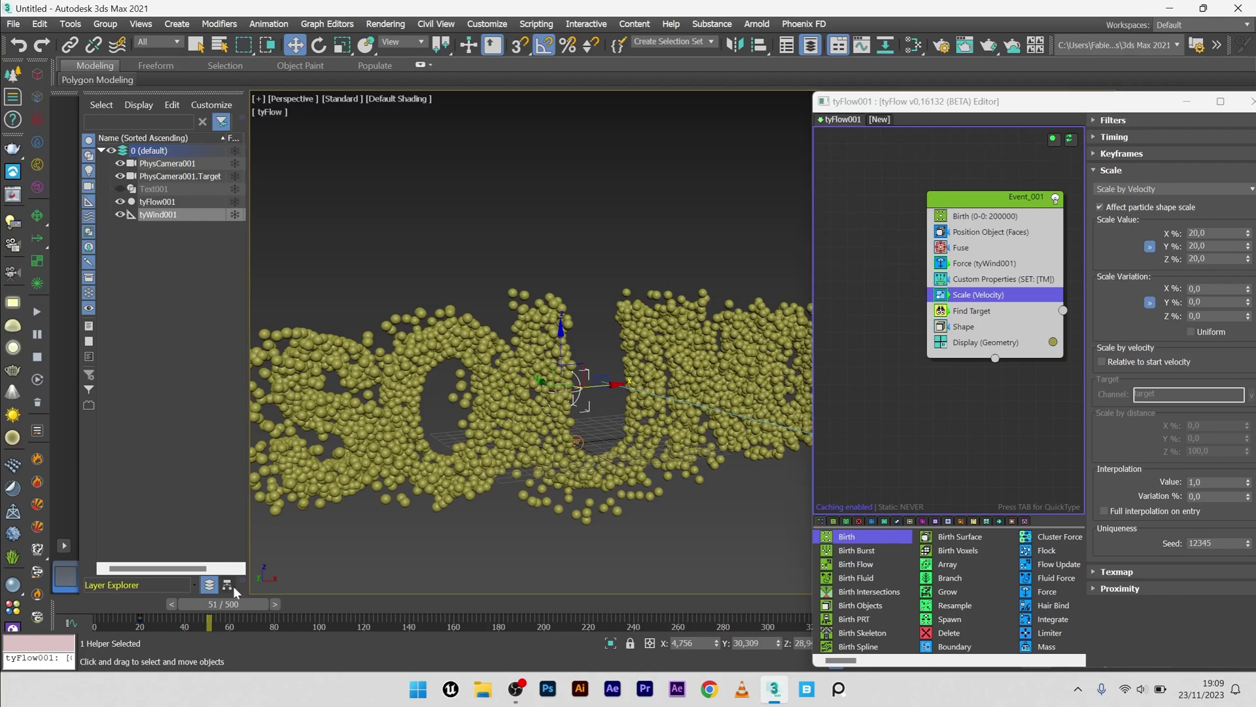
Add a second Custom Properties operator below the first with Timing set to Continuous
drag(236, 602, 122, 602)
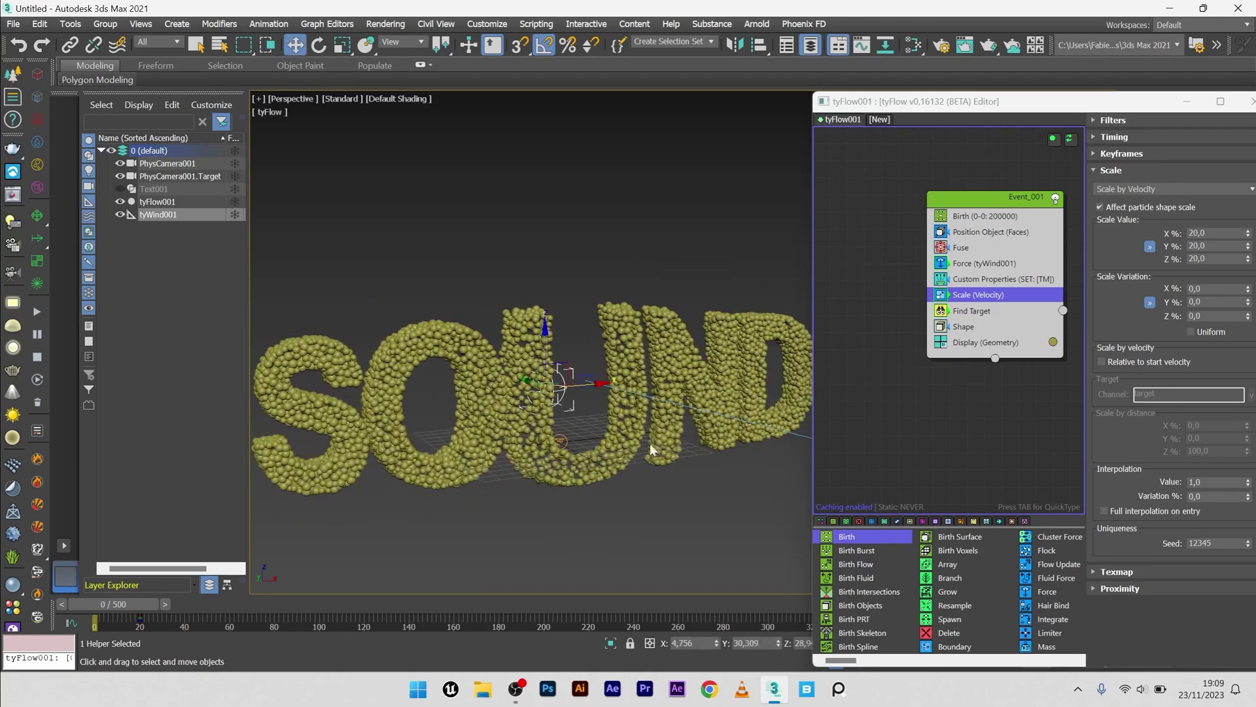
click(972, 283)
key(Tab)
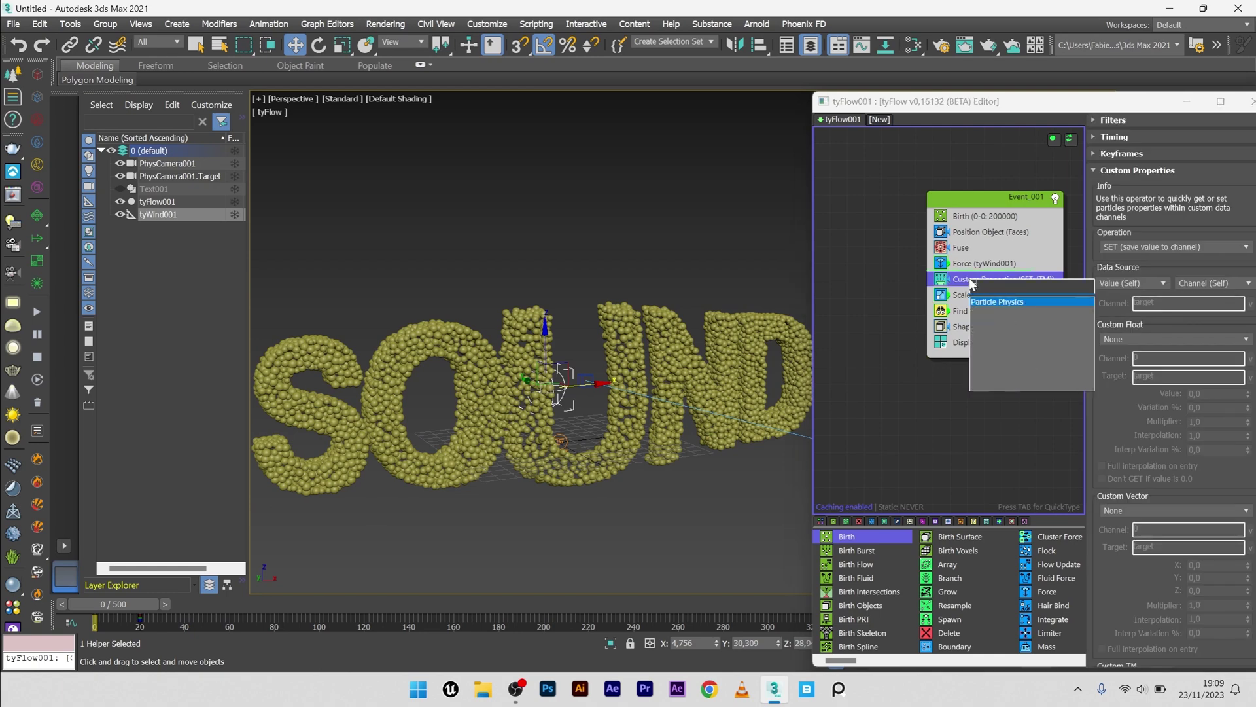
text(cu)
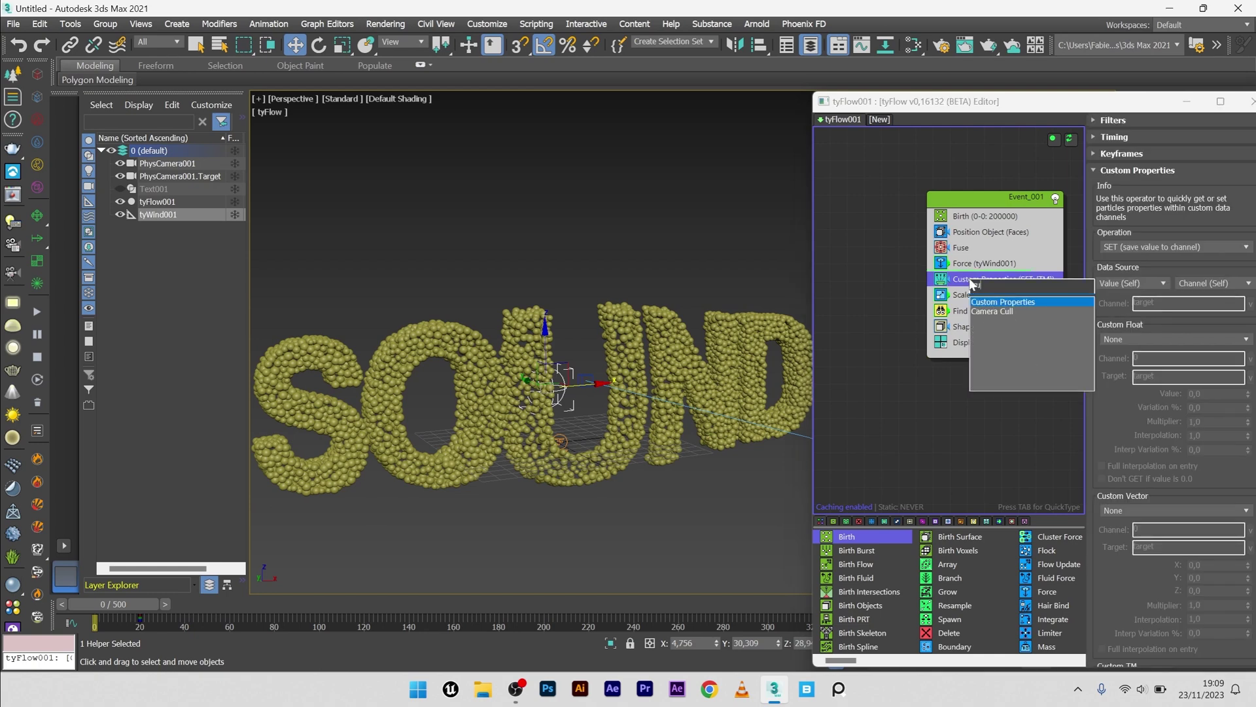
click(1002, 303)
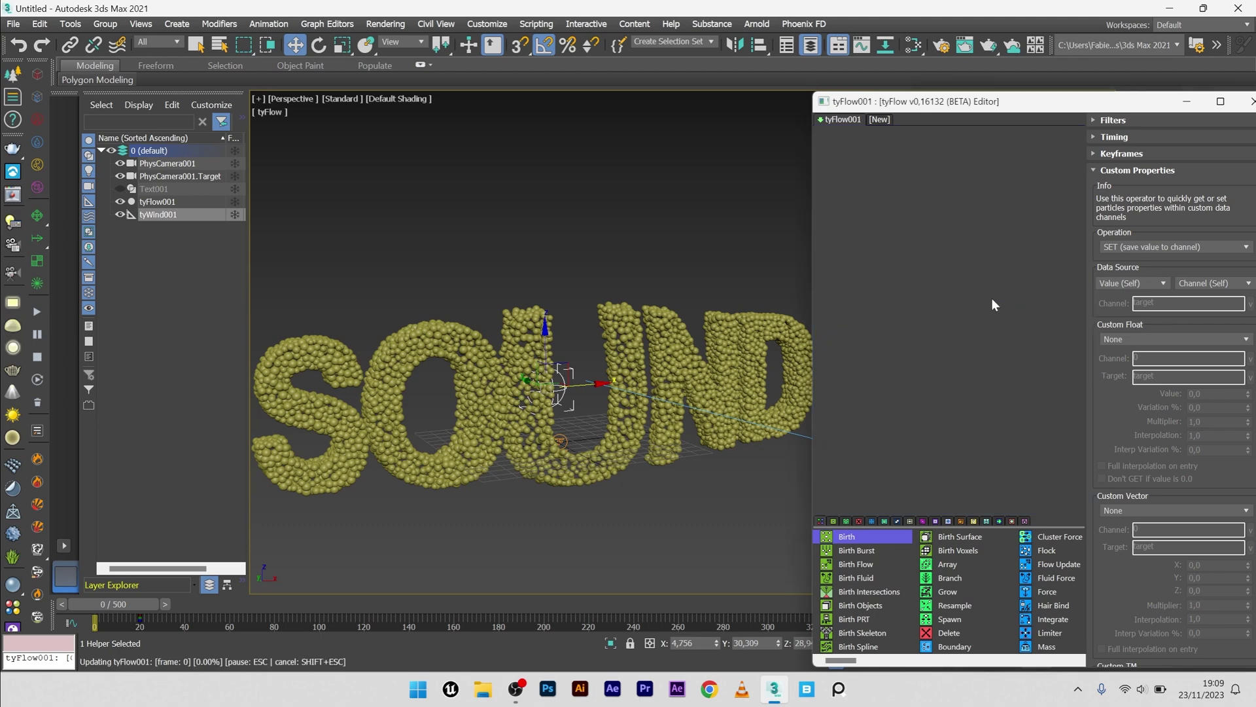
drag(973, 288, 973, 298)
click(1115, 136)
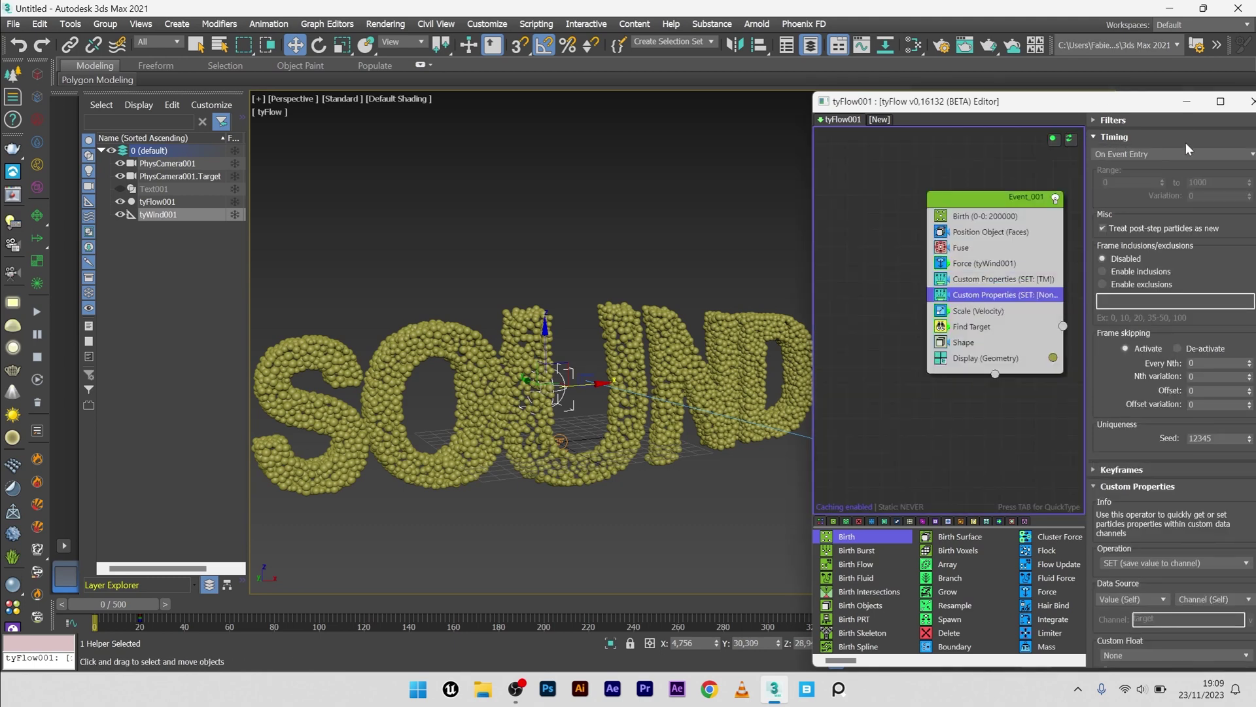
click(1145, 154)
click(1112, 184)
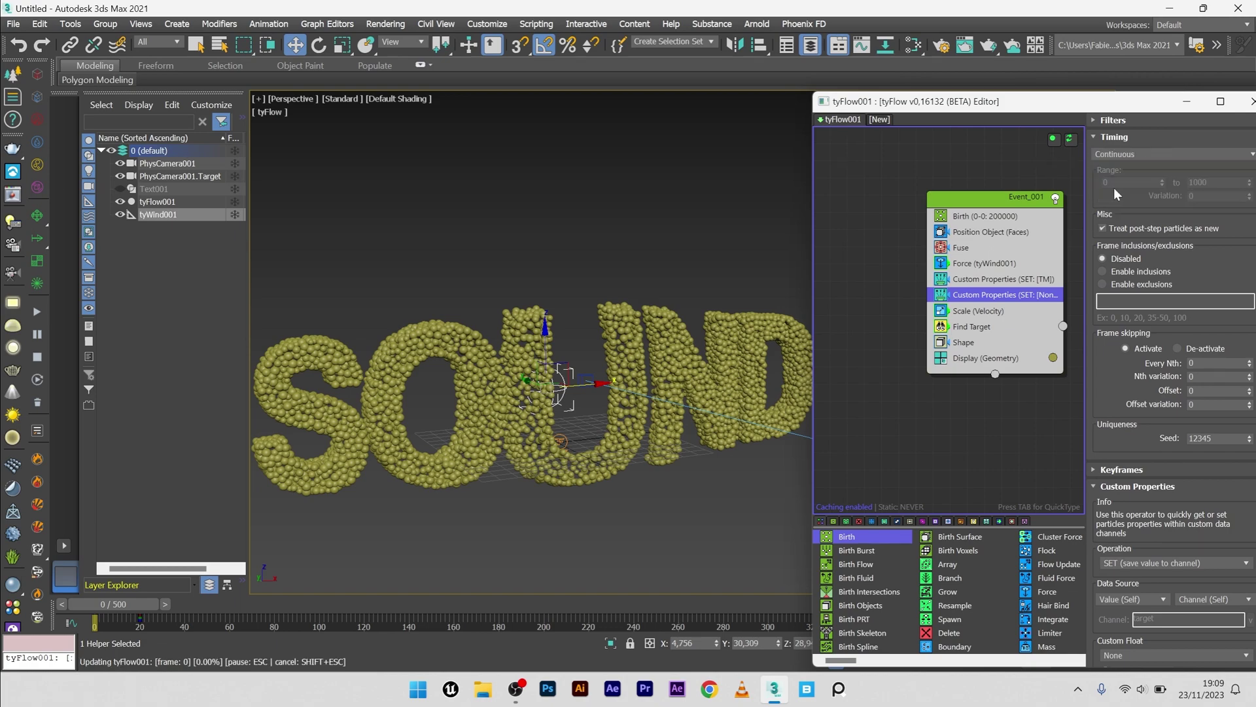
alt+middle_drag(536, 445, 504, 353)
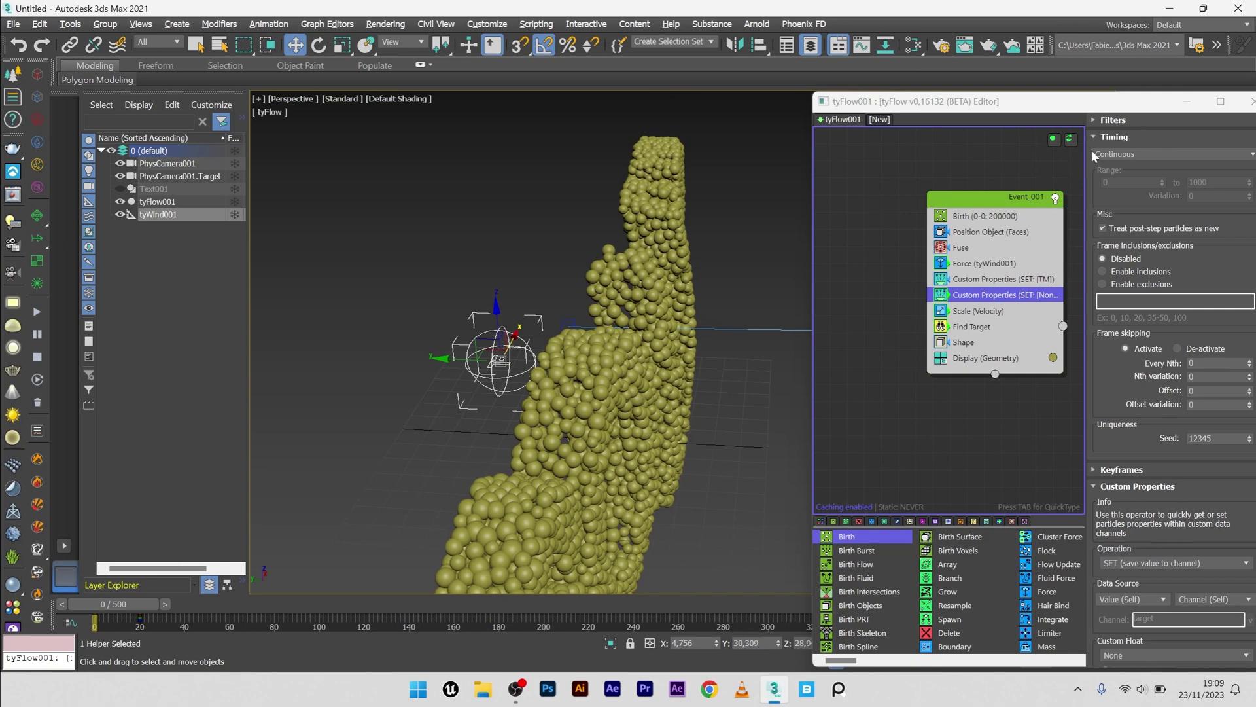
Save Position Y as the custom float in the 'Mapping' channel
drag(1109, 103, 999, 80)
drag(1158, 182, 1154, 292)
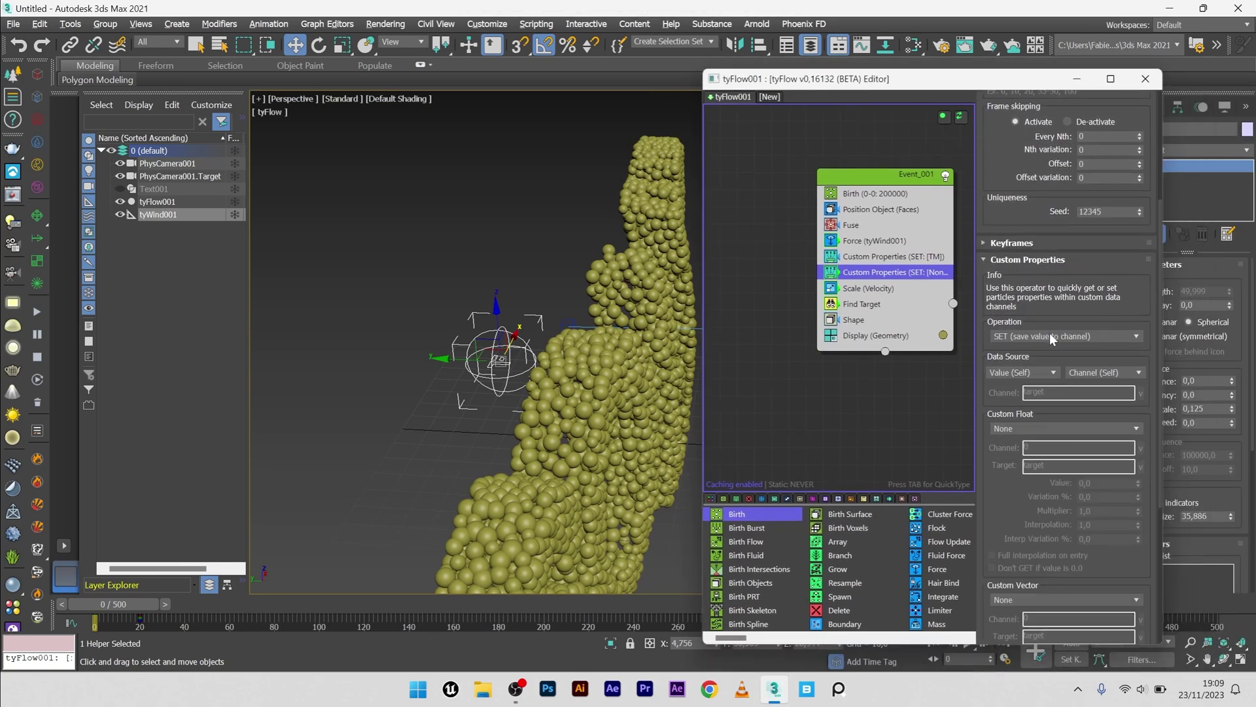
click(1028, 428)
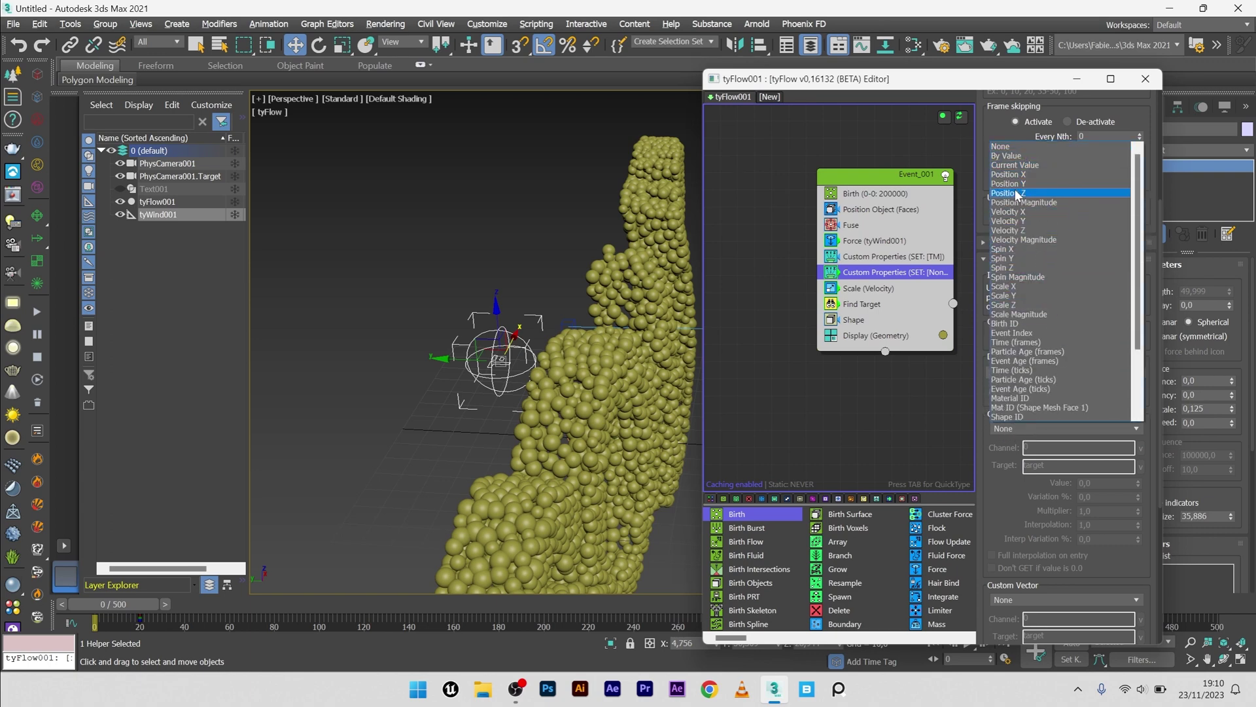
click(1025, 185)
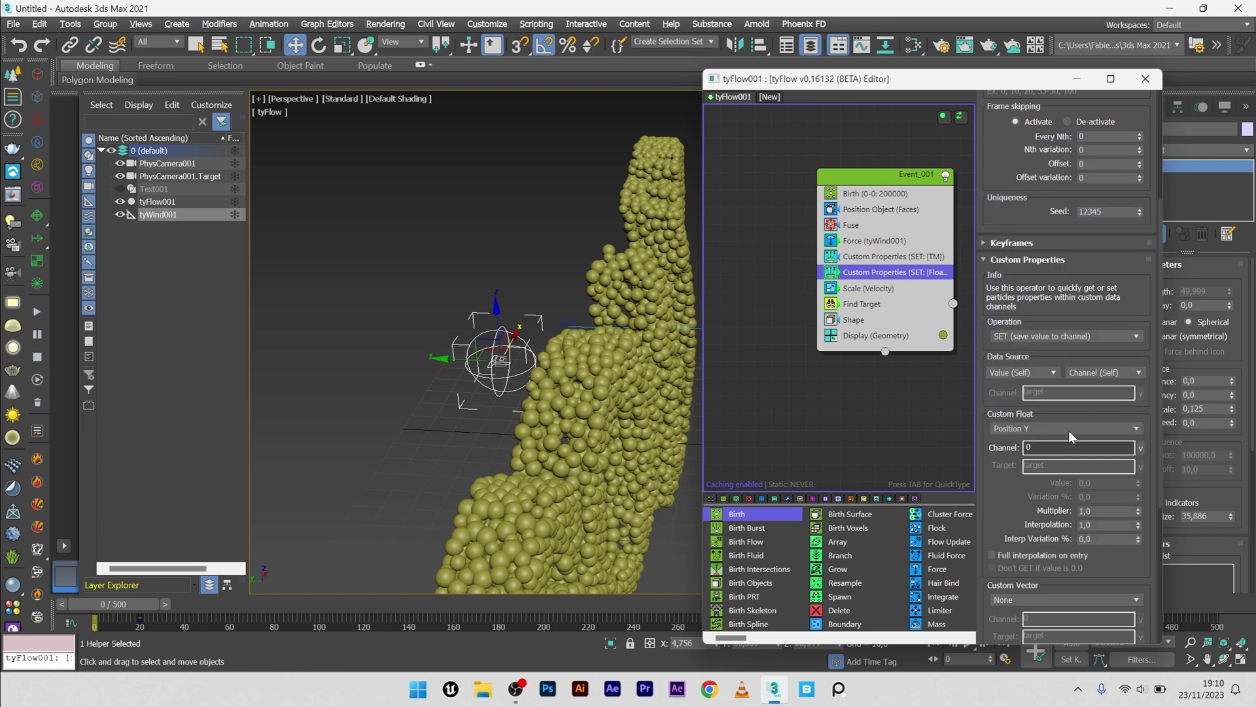
click(1045, 448)
key(Return)
Add a Mapping operator after Shape that reads the 'Mapping' custom float channel
click(862, 320)
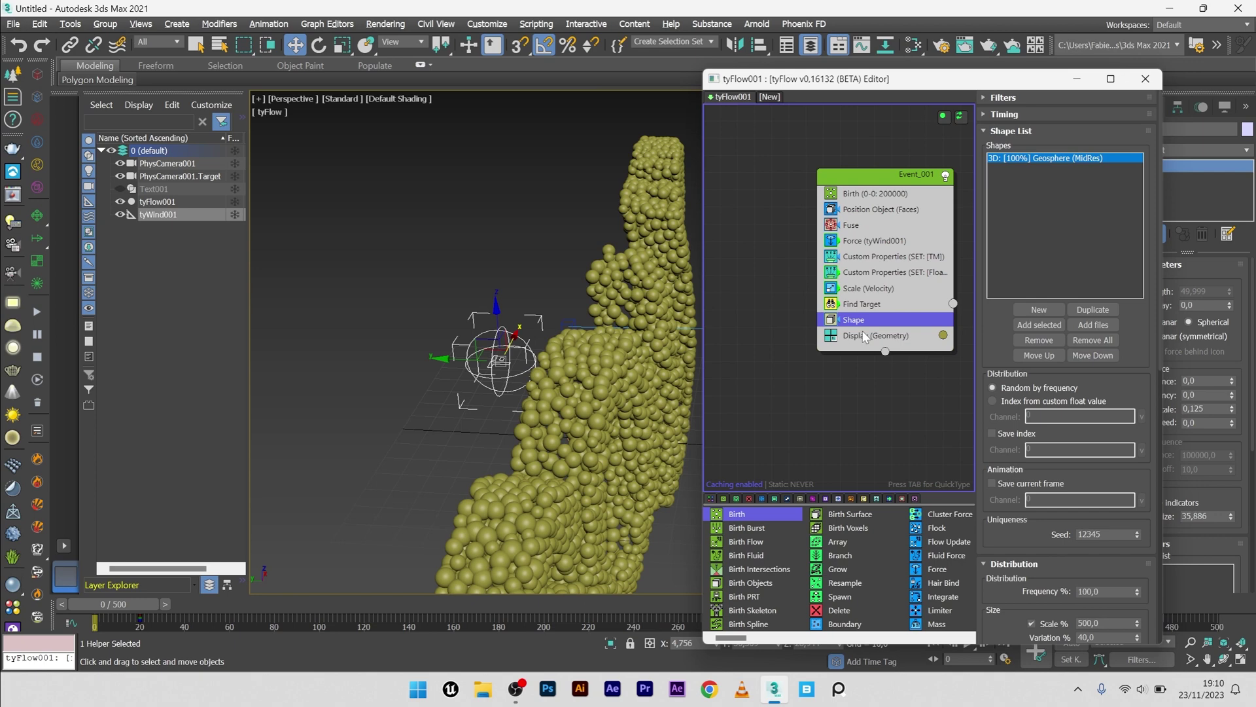
key(Tab)
text(map)
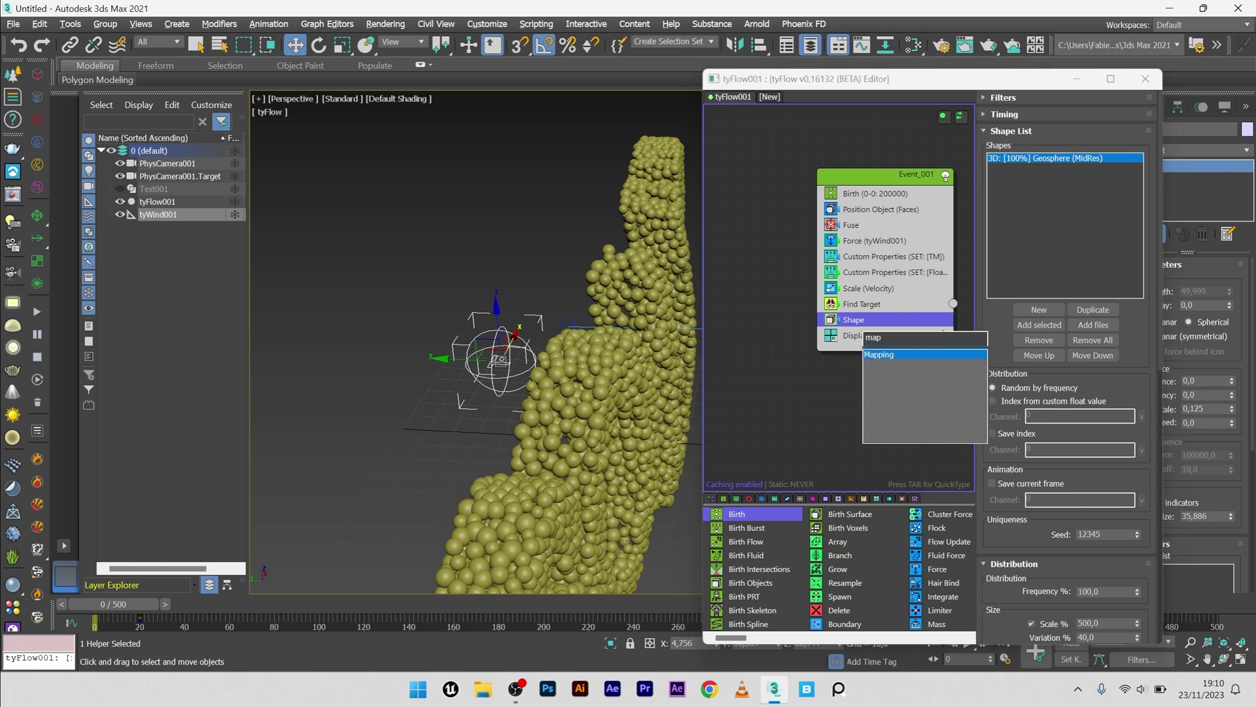
click(889, 354)
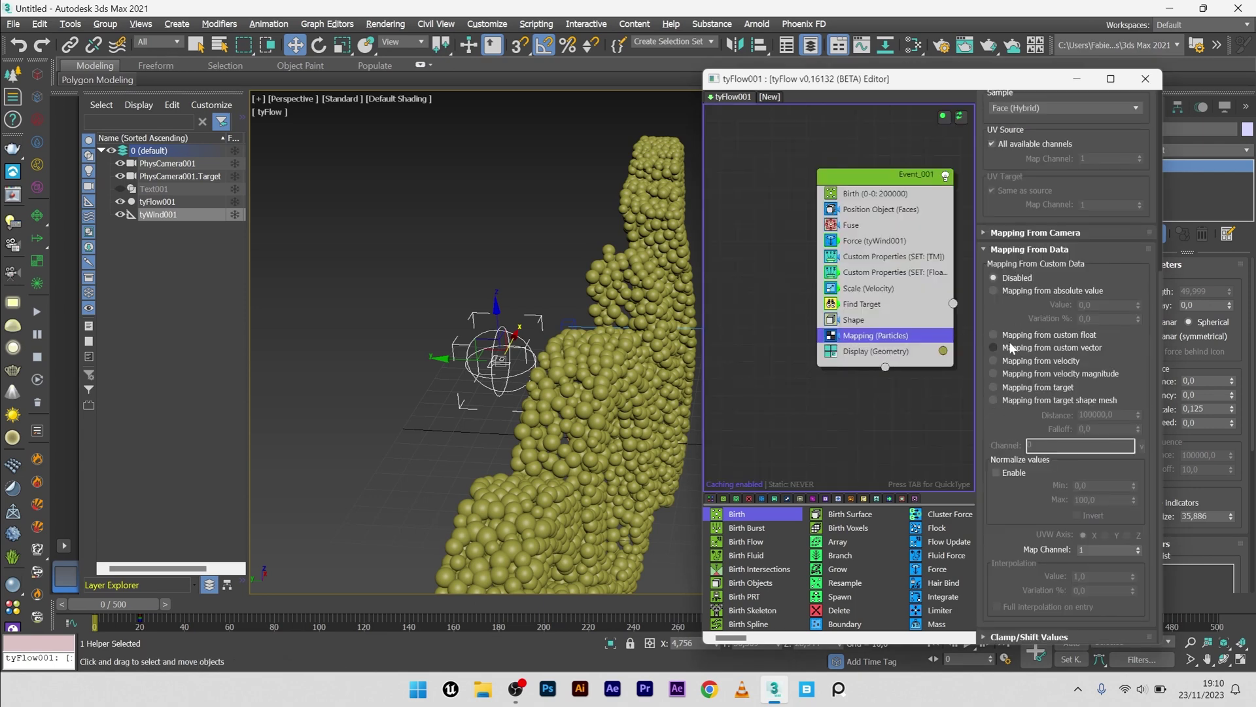
click(1032, 335)
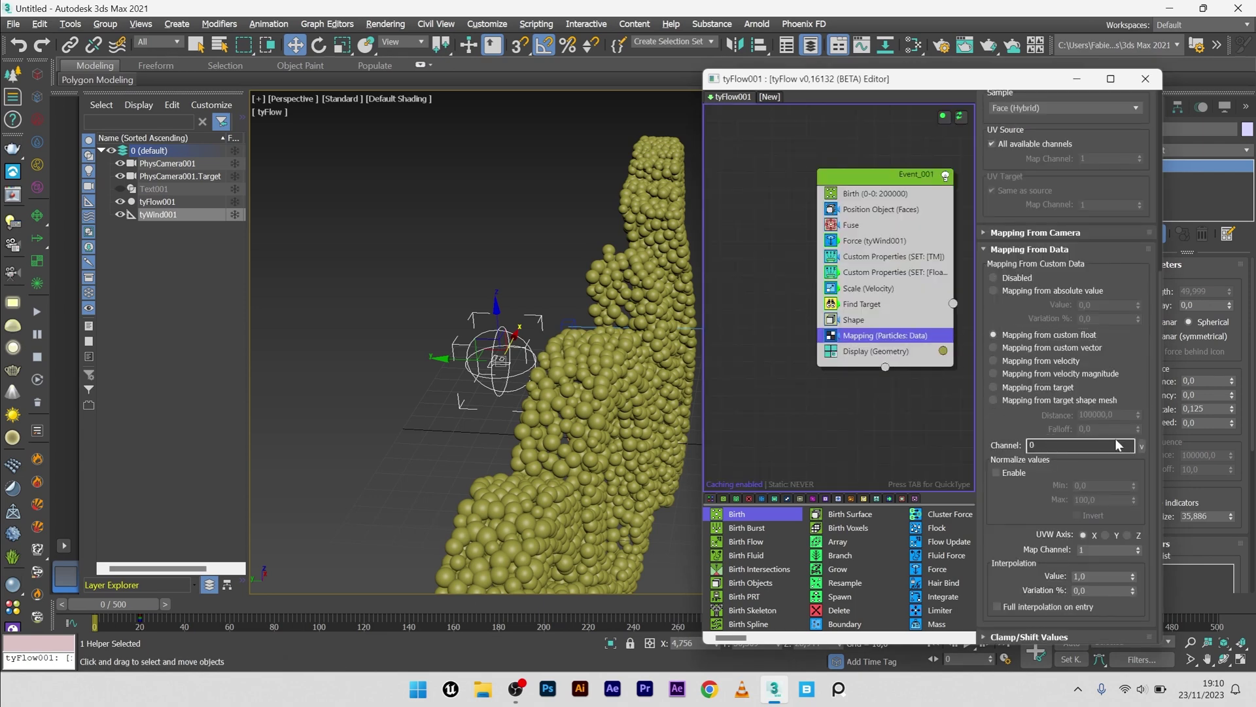
click(1142, 446)
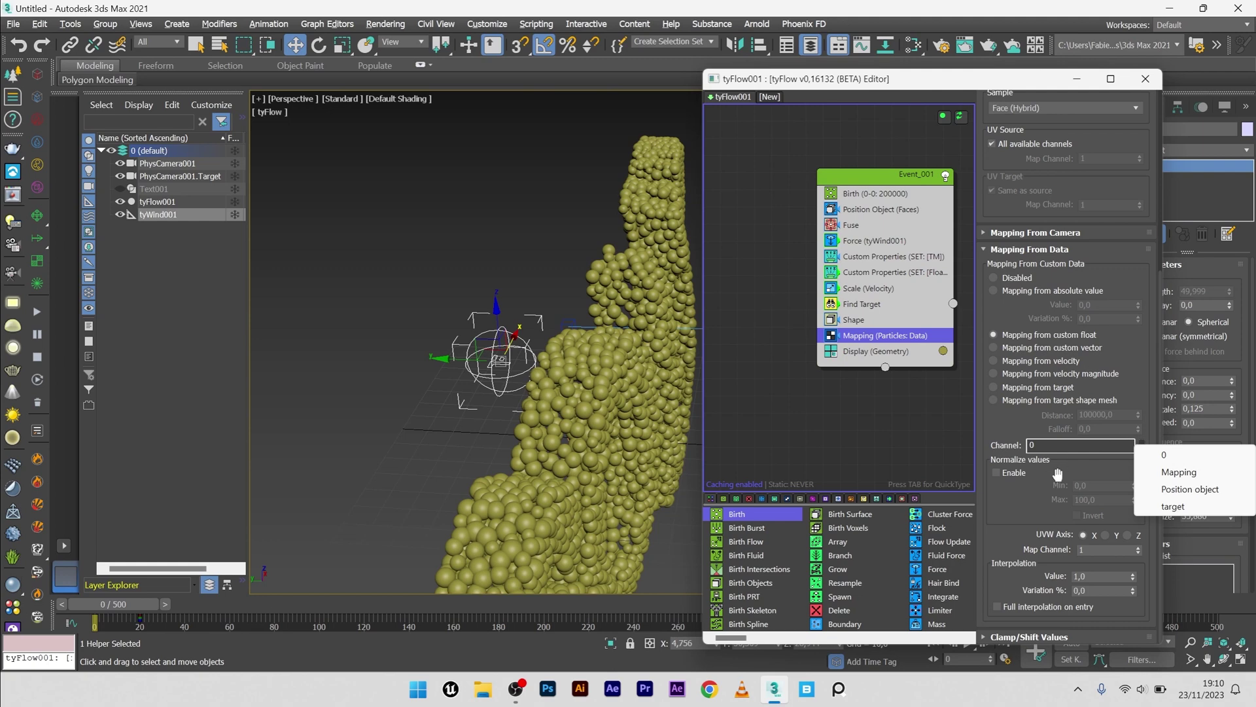
click(1177, 472)
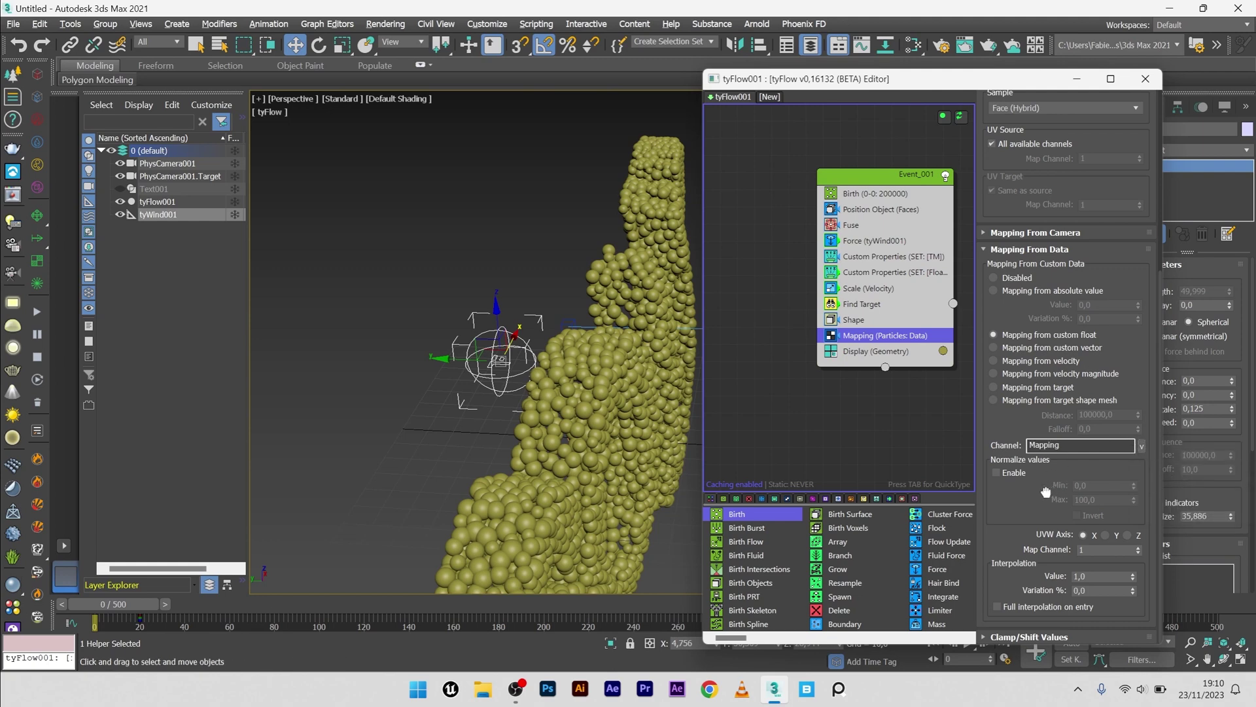
Enable Normalize with minimum -50 and maximum 50
click(1002, 474)
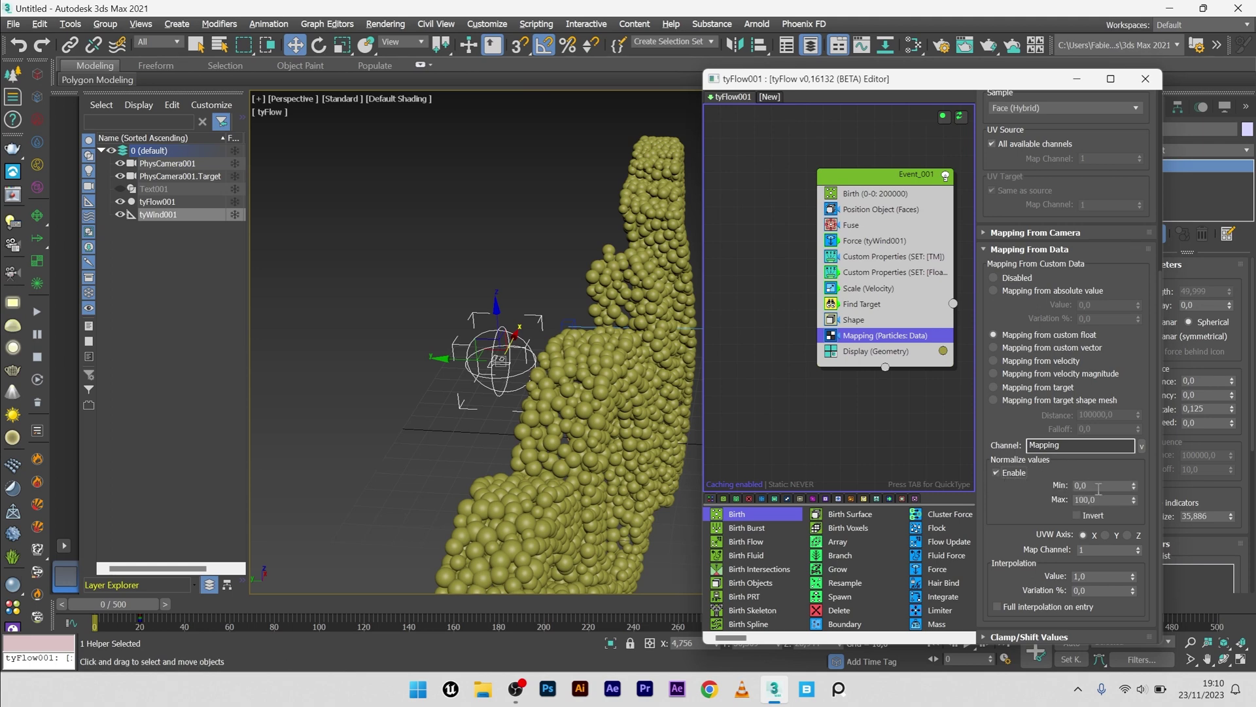
click(1099, 486)
key(Return)
click(1111, 499)
text(50)
key(Return)
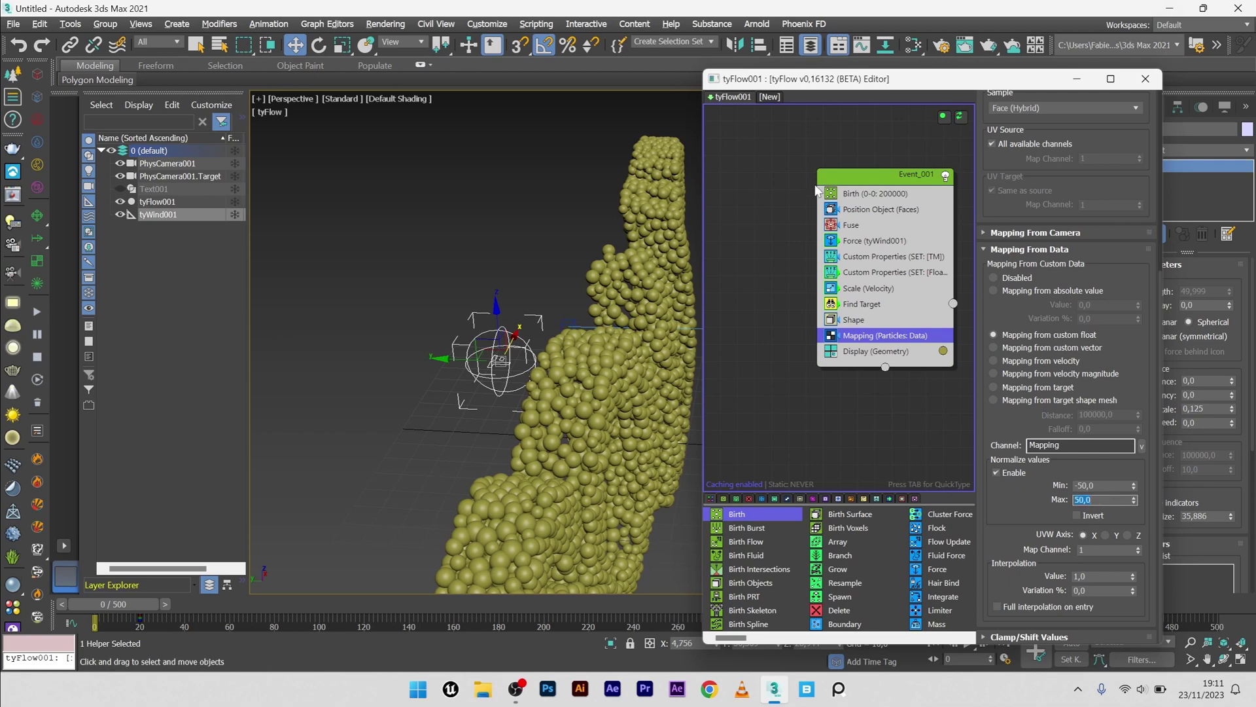
Create a VRayMtl in Slate with a Gradient Ramp map feeding its diffuse
click(913, 45)
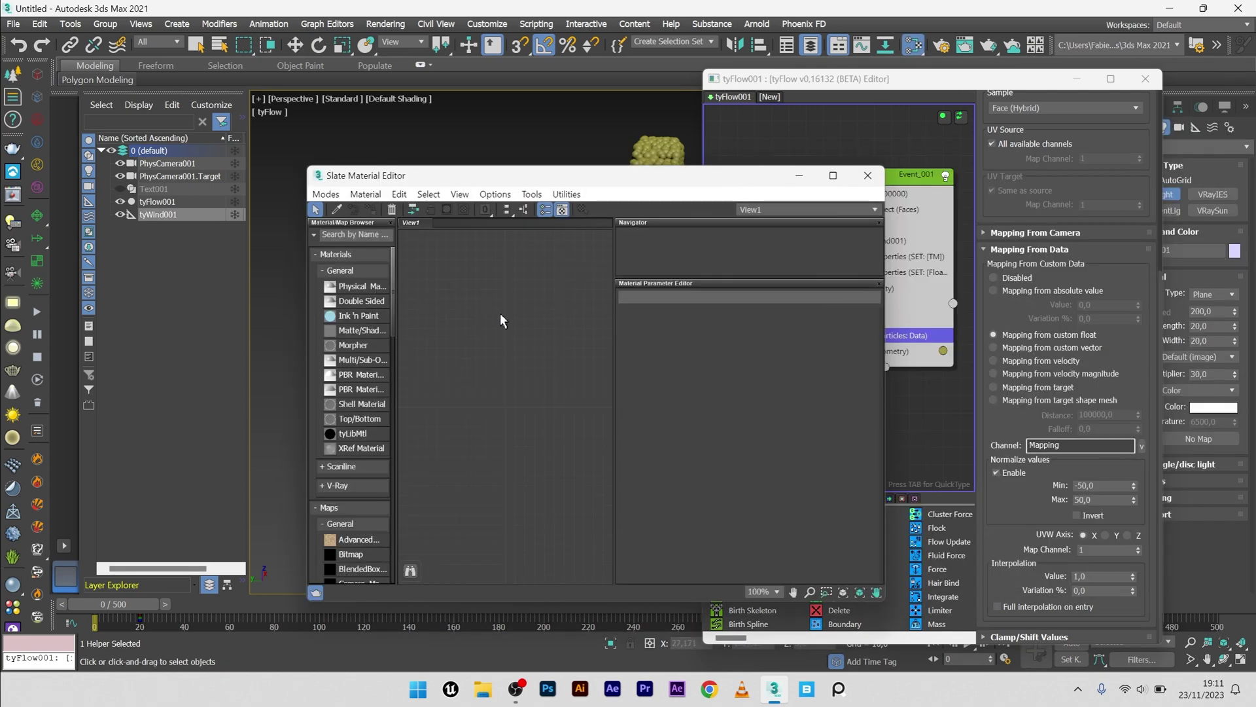
right_click(451, 303)
mouse_move(524, 312)
mouse_move(624, 347)
click(712, 522)
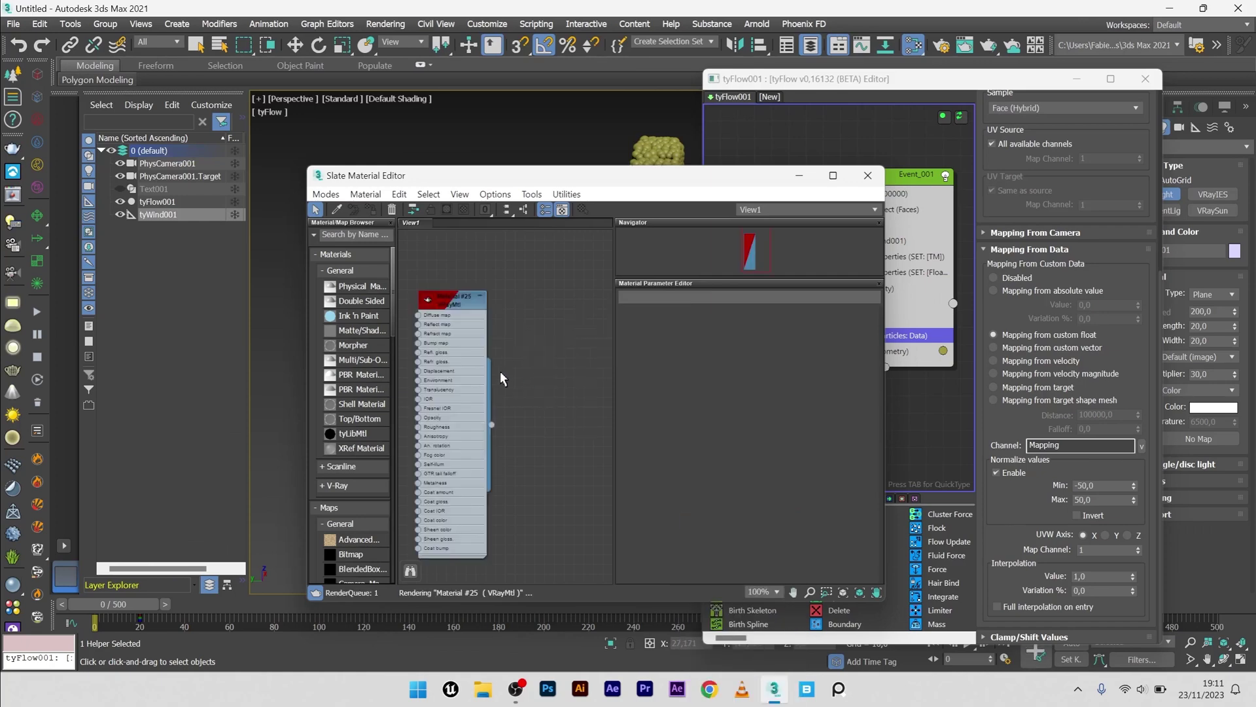
mouse_move(467, 320)
mouse_down()
mouse_move(564, 331)
mouse_move(471, 342)
mouse_up()
mouse_move(509, 347)
mouse_move(606, 347)
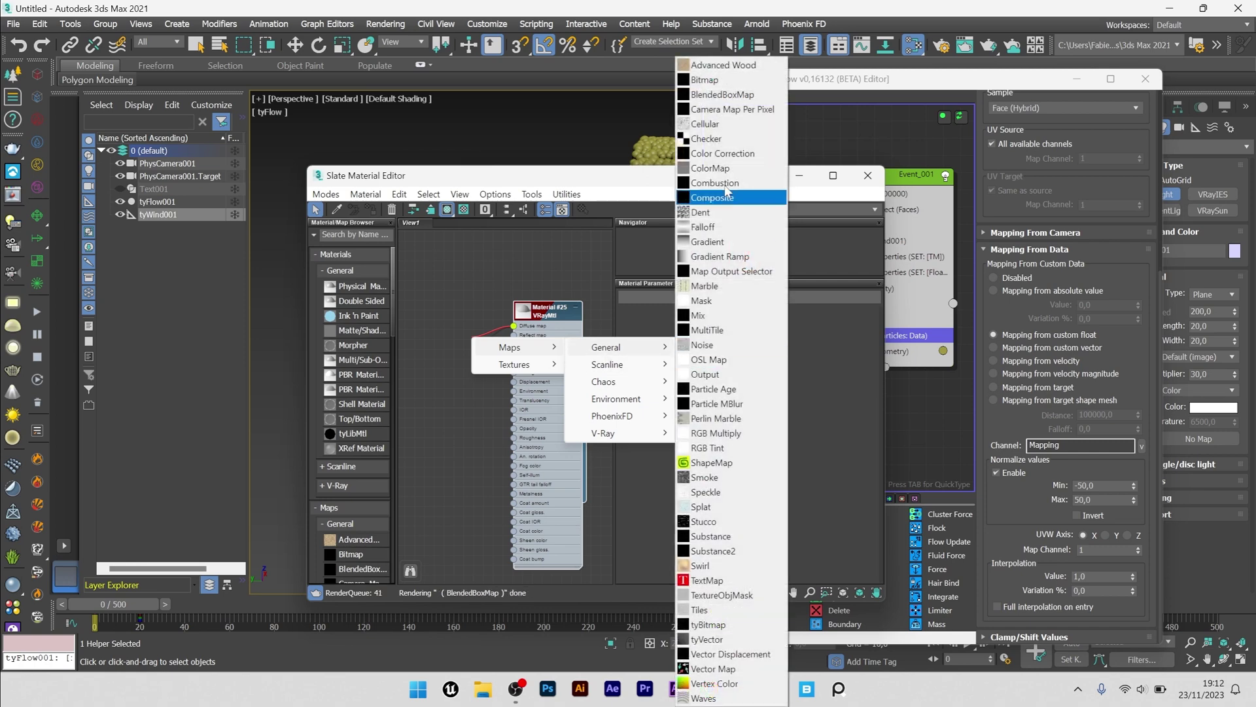
click(703, 262)
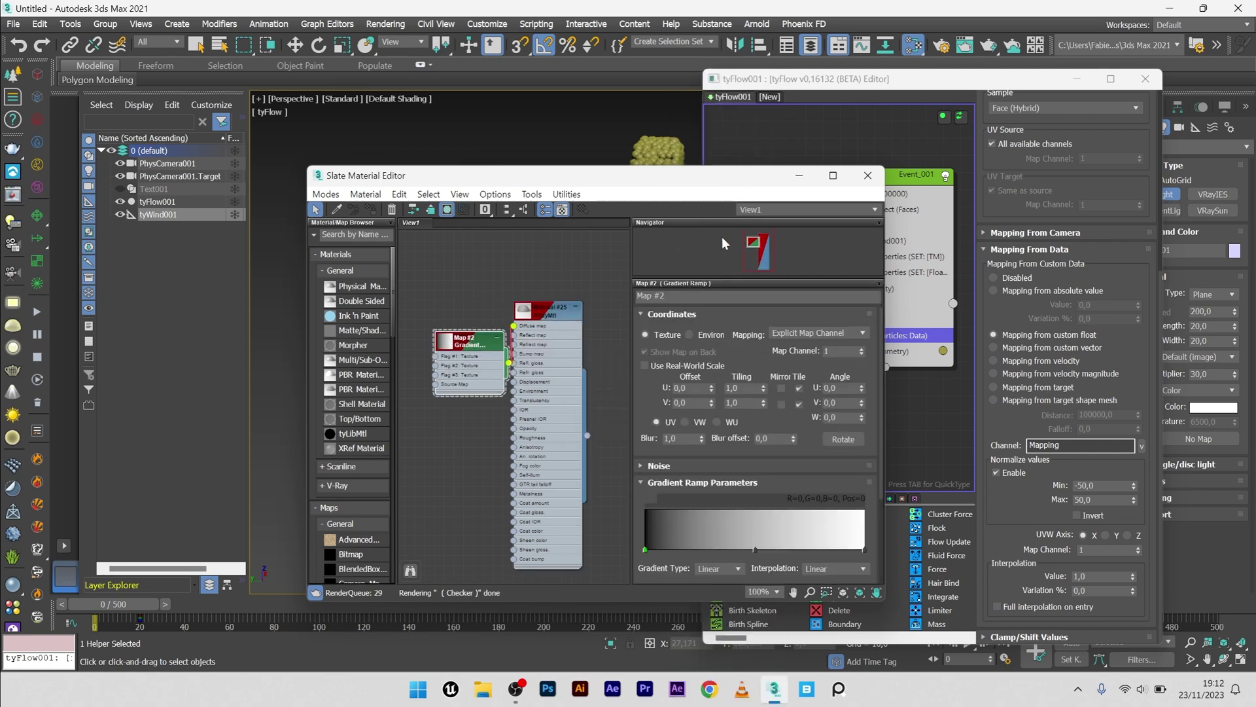
Make the gradient run from red to cyan, deleting the middle stop
drag(716, 174, 664, 140)
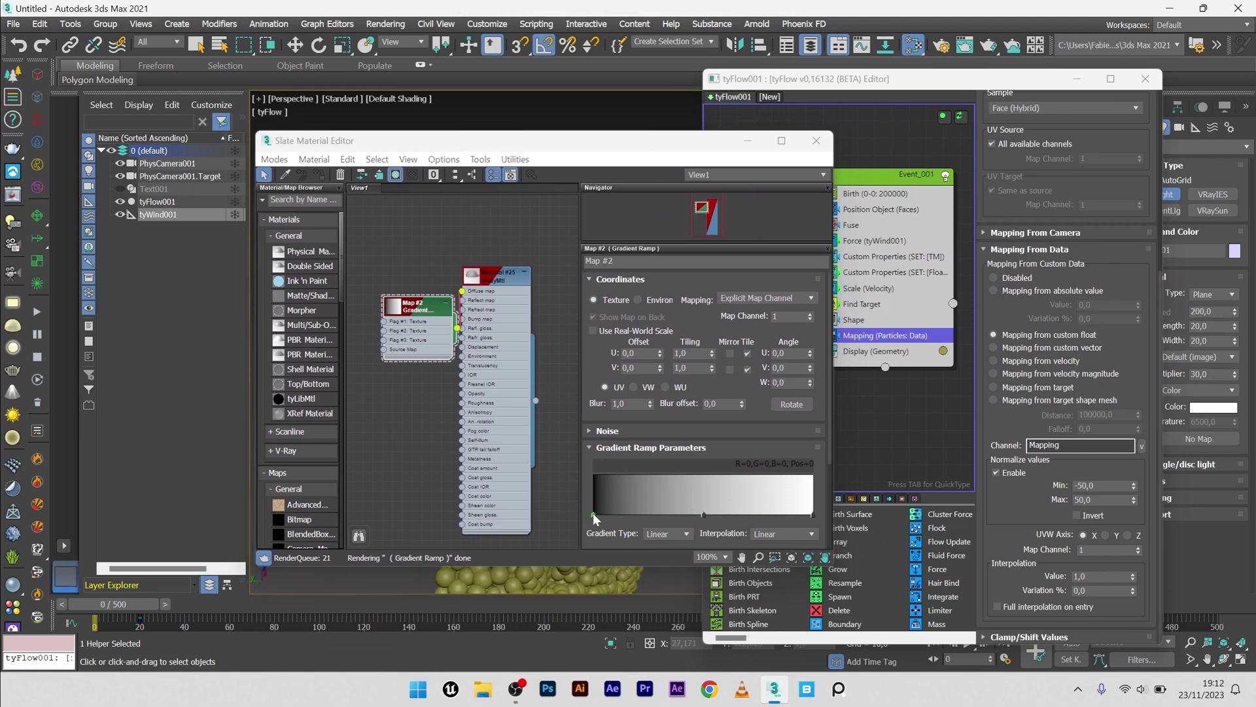
double_click(593, 513)
click(318, 78)
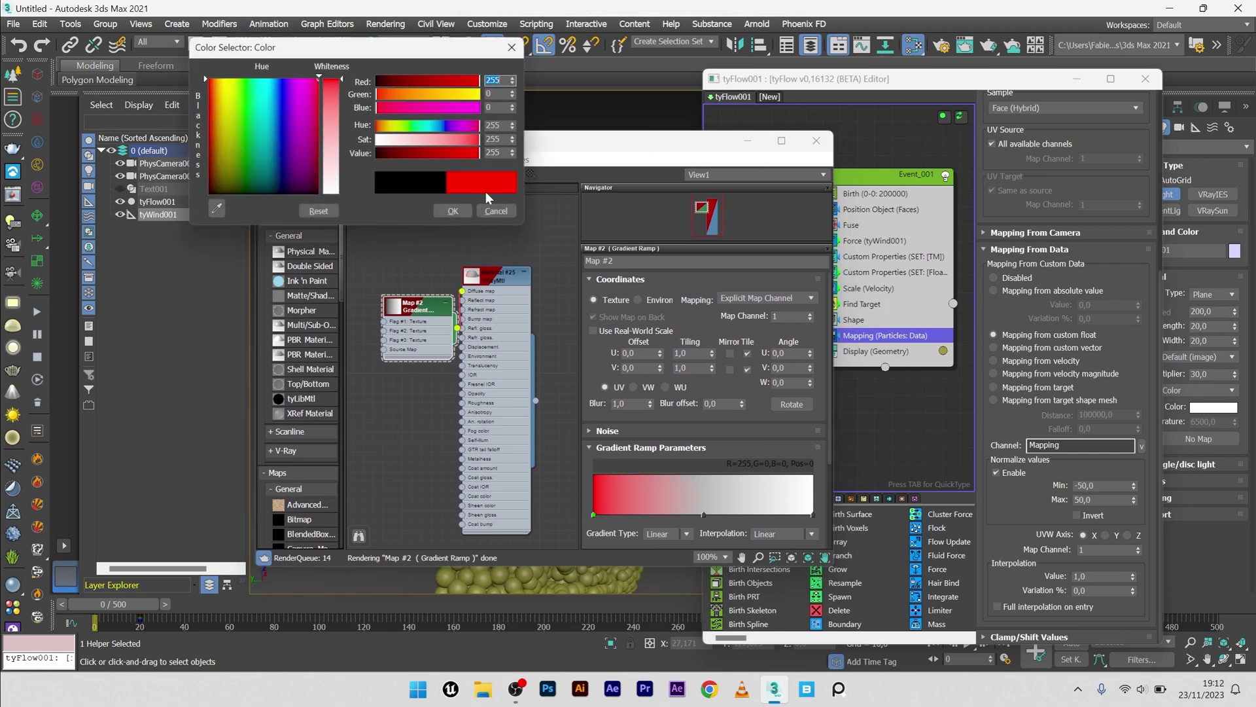
click(452, 211)
right_click(703, 514)
click(734, 592)
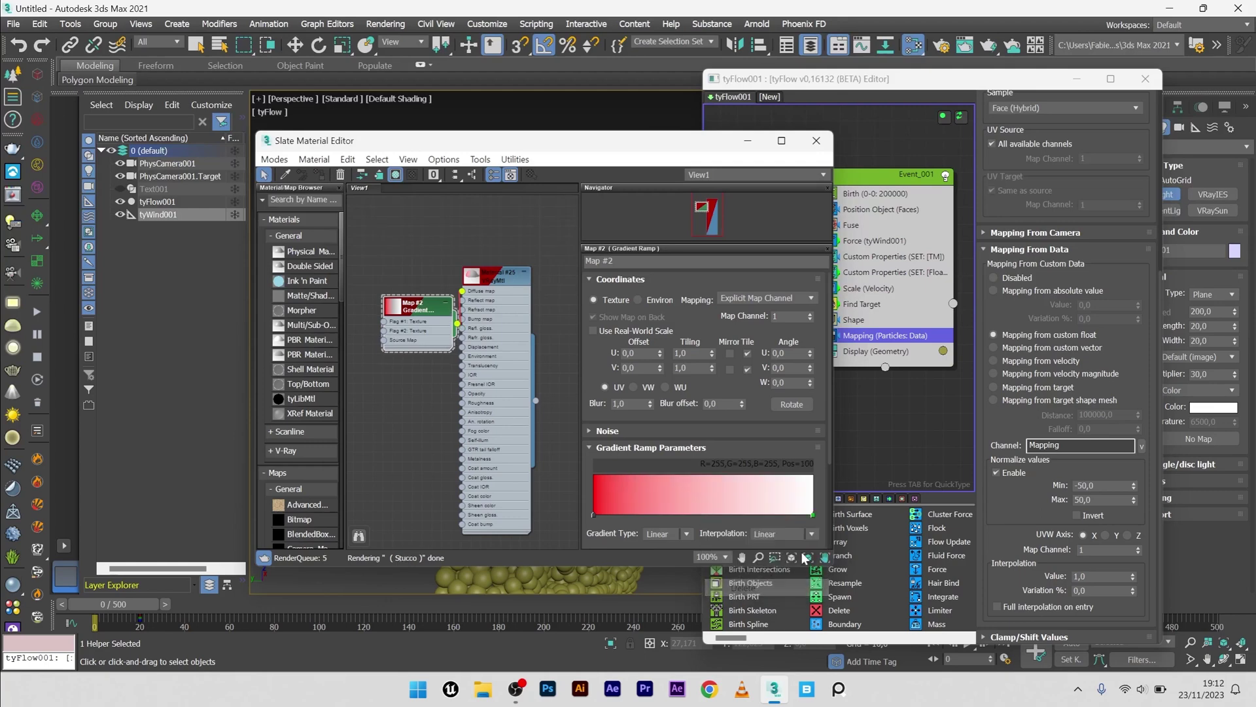
double_click(813, 515)
drag(425, 88, 376, 82)
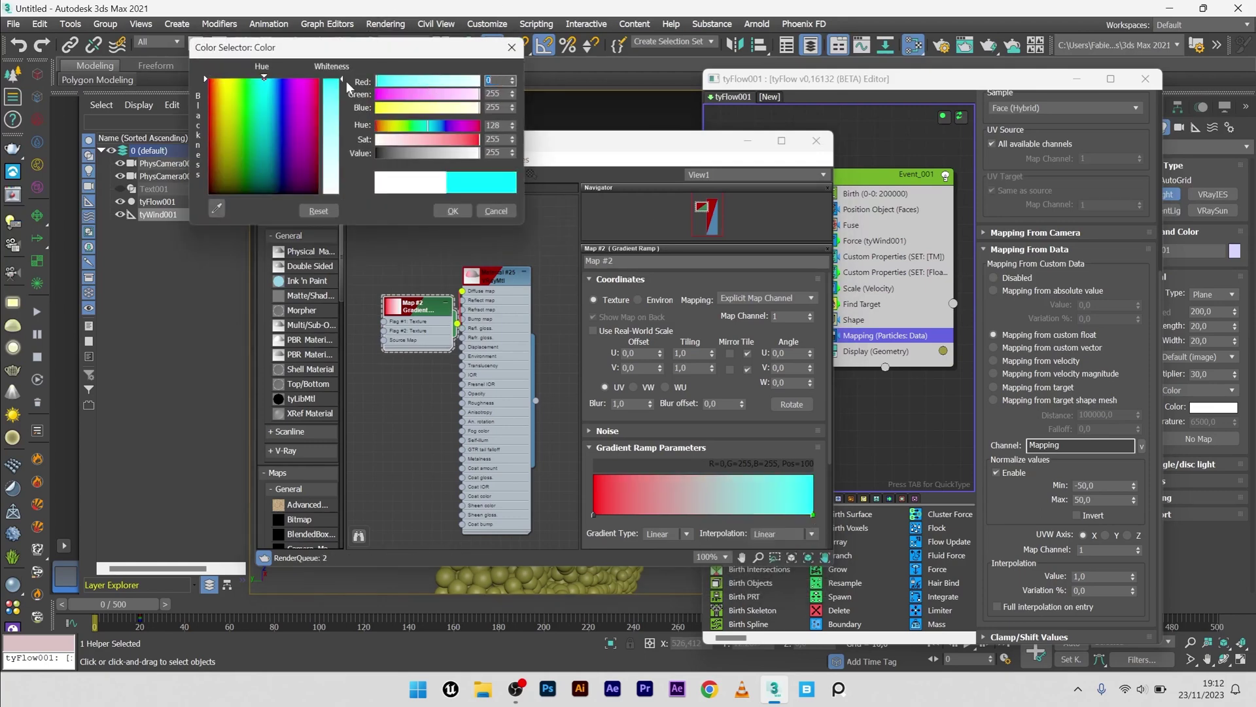
click(453, 211)
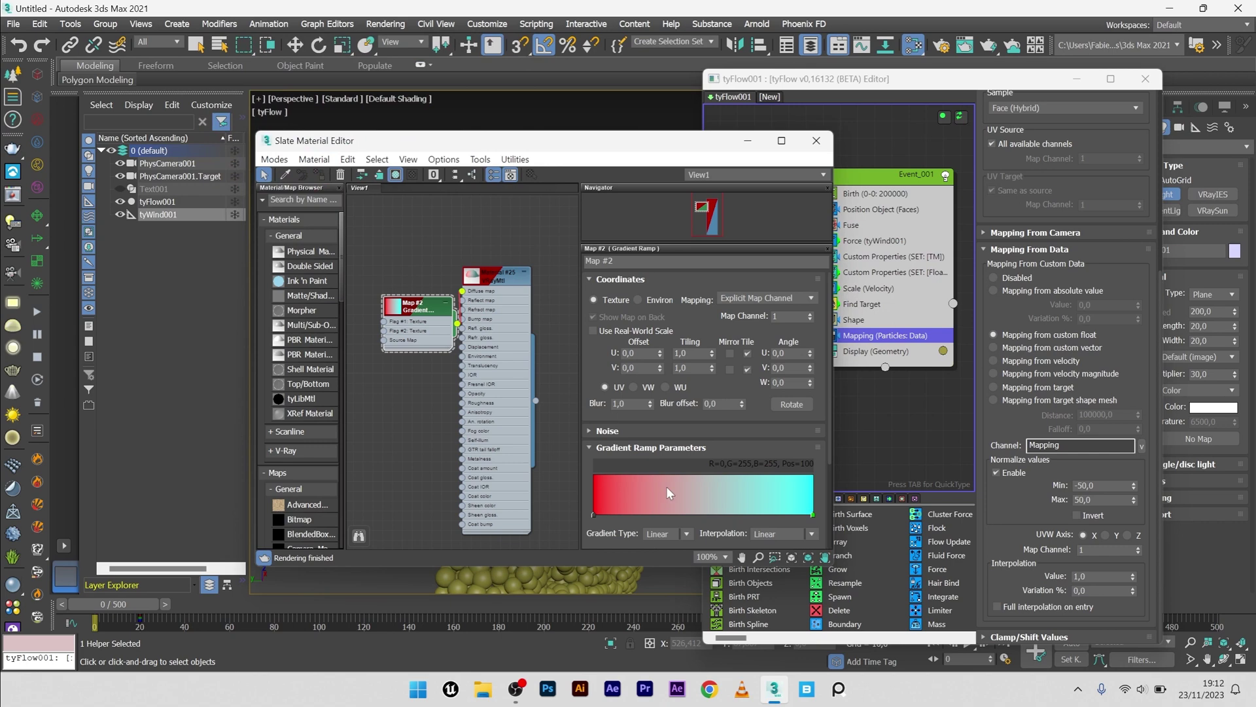
Add a pink colour stop at position 50 of the ramp
click(702, 515)
double_click(703, 514)
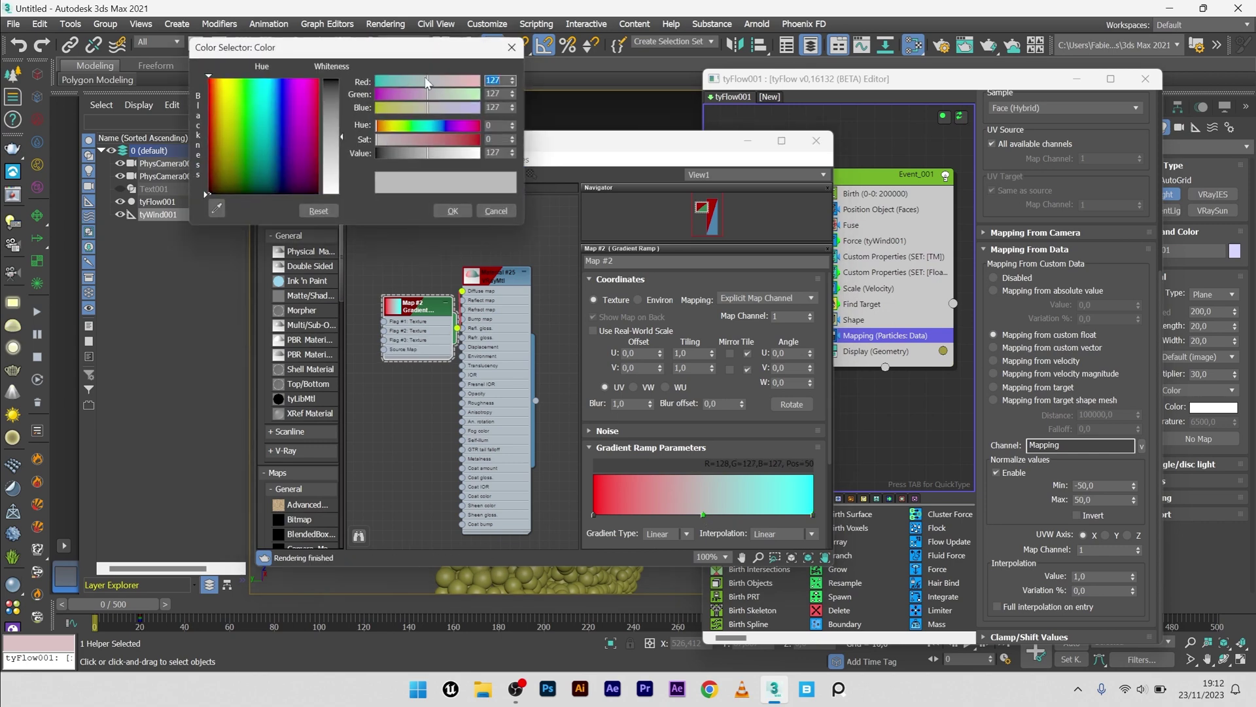
drag(438, 83, 475, 85)
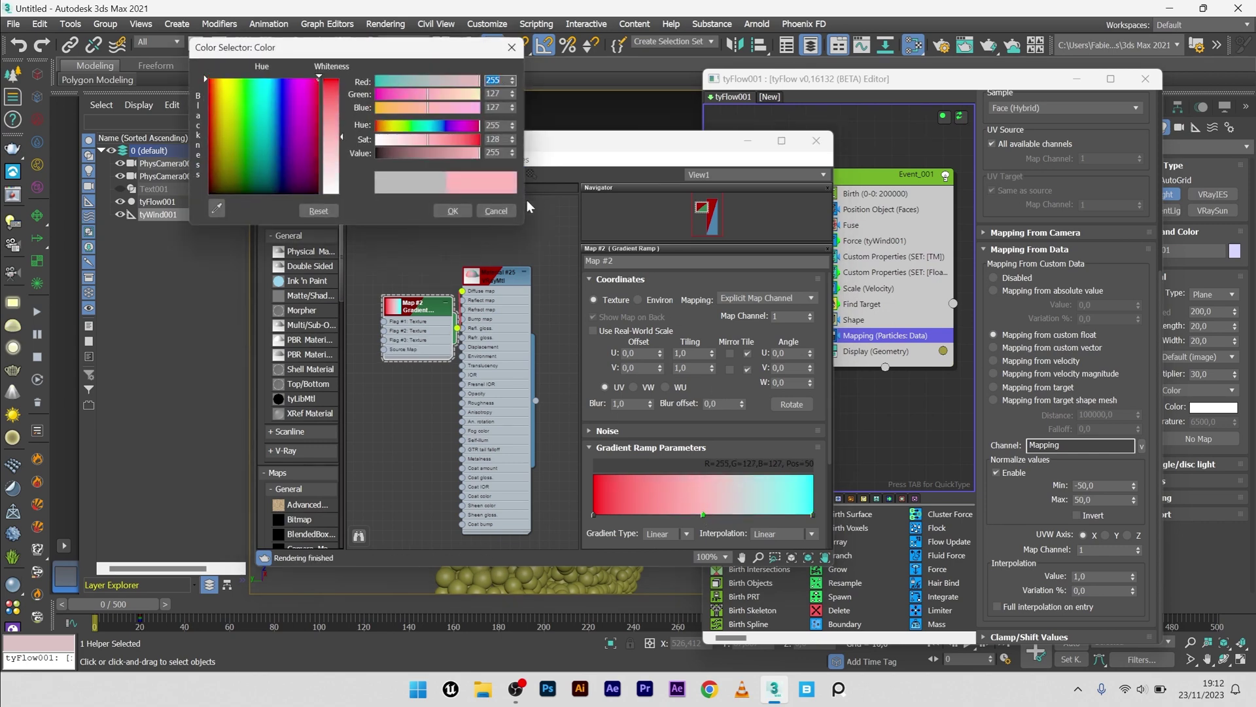
click(453, 211)
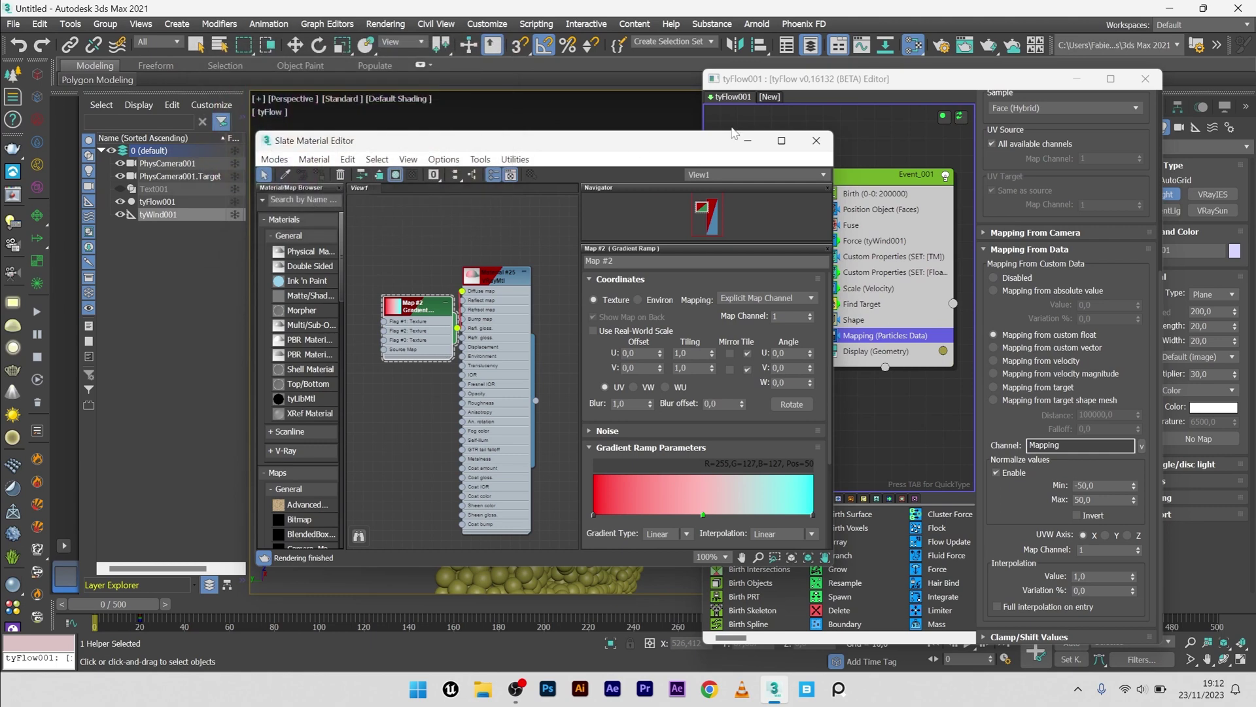
Assign Material #25 to the tyFlow001 particles and minimize the Slate editor
double_click(490, 296)
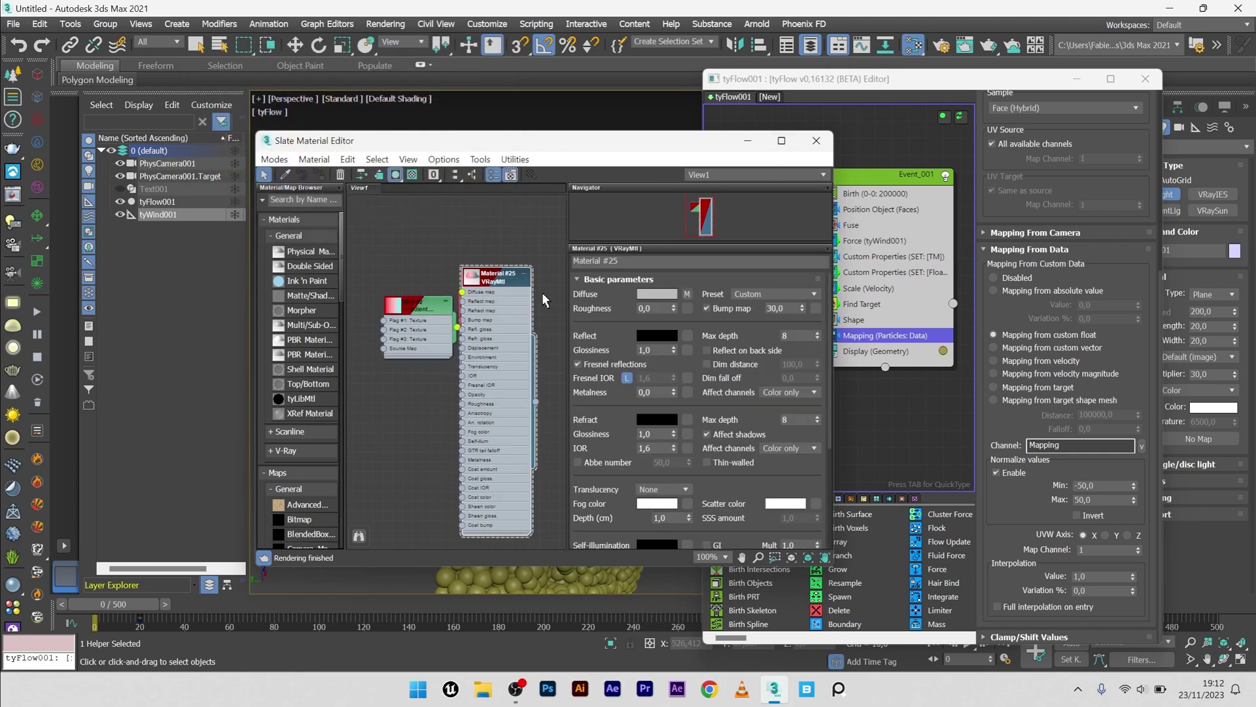
click(157, 201)
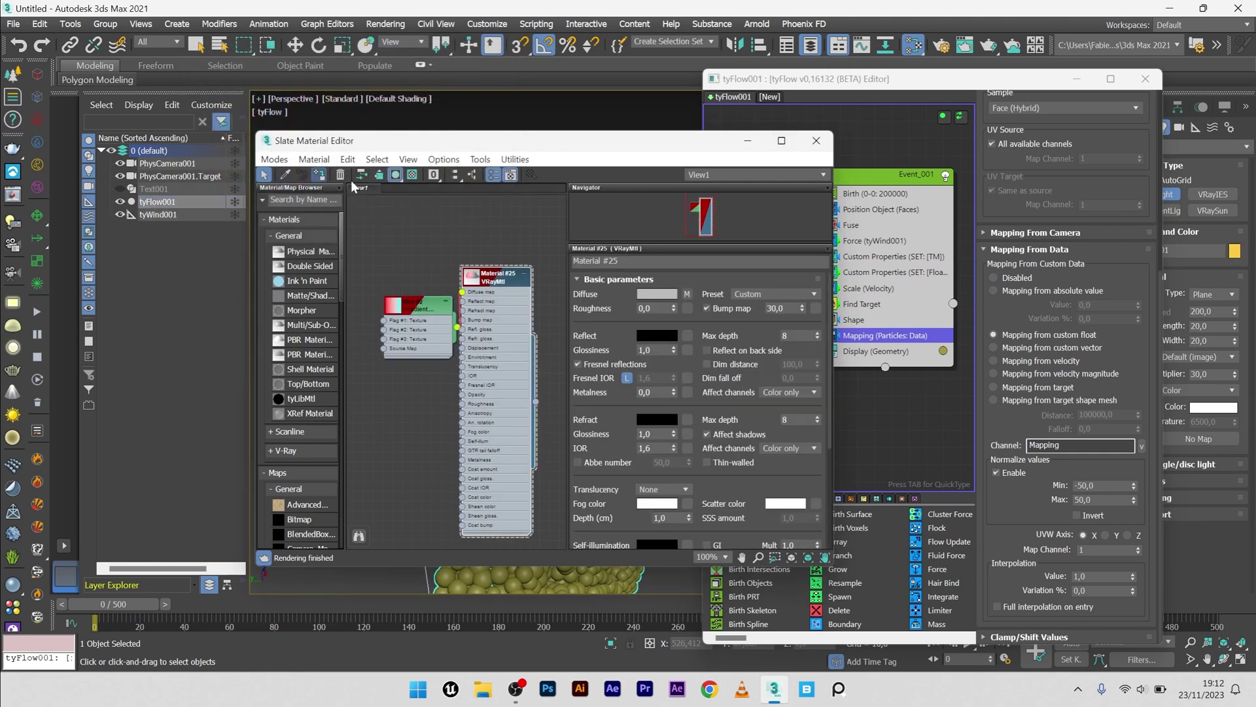
click(411, 176)
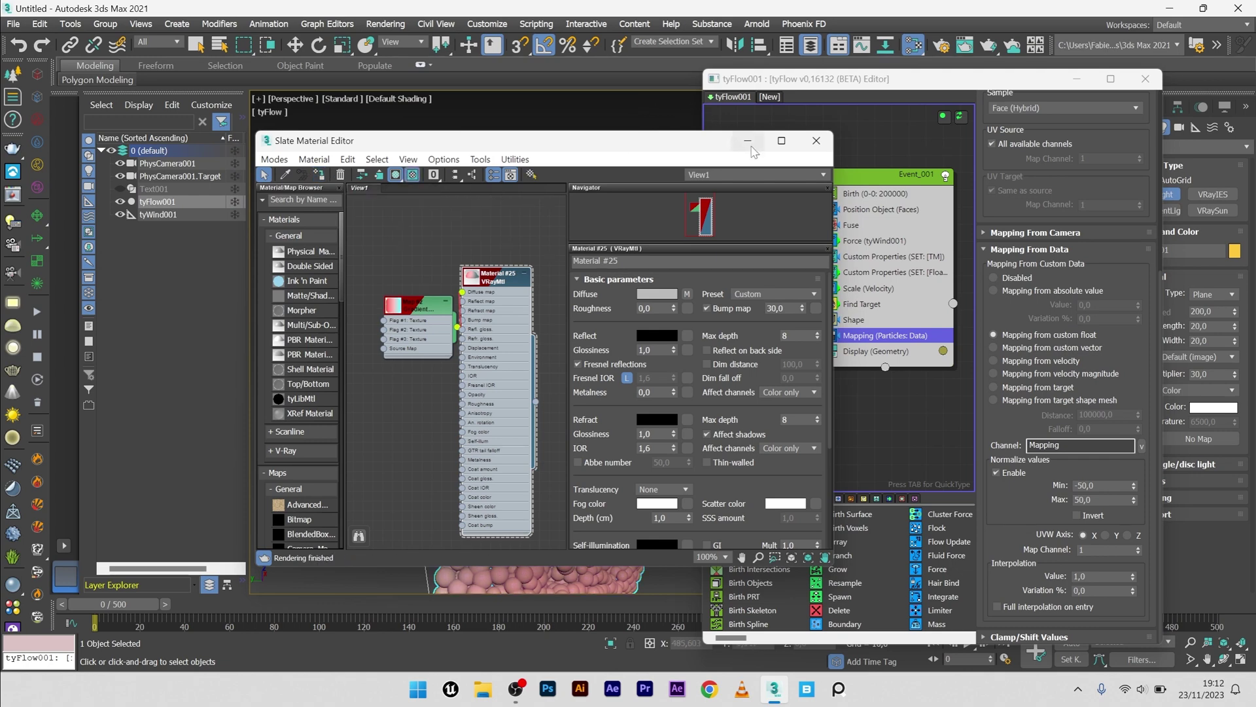
click(747, 140)
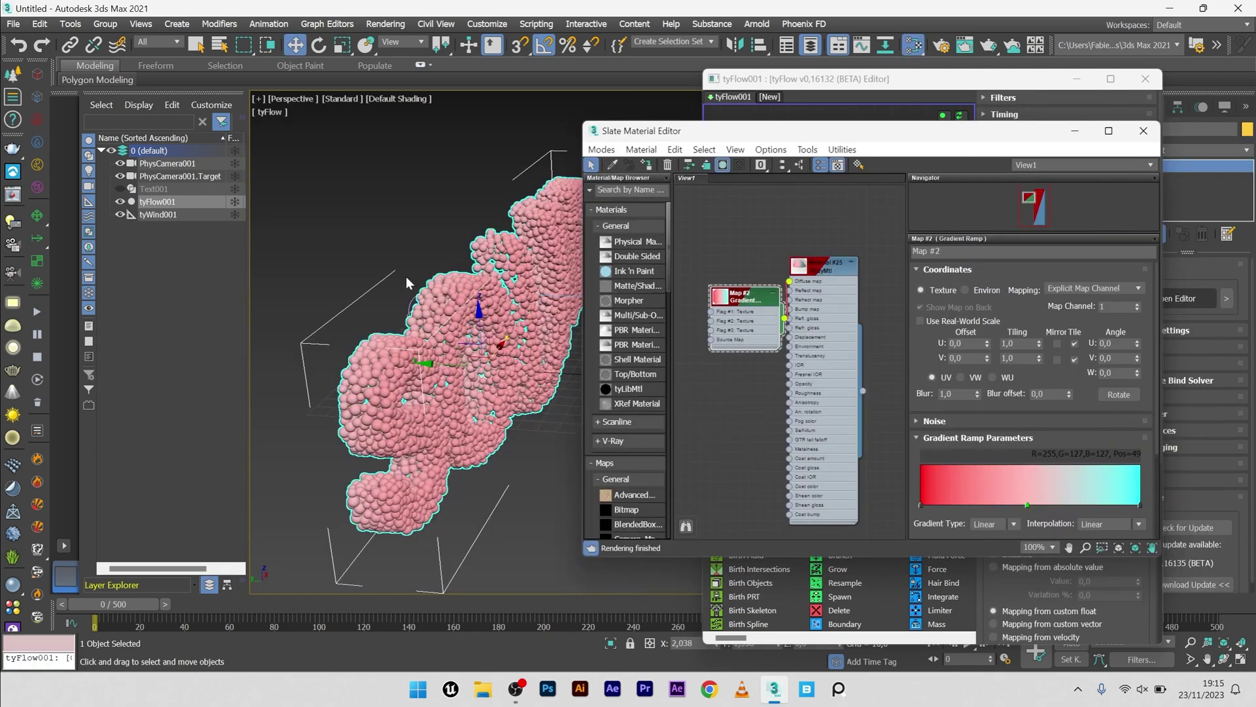
Check the event's timing settings in tyFlow and view the colouring at frame 122
click(877, 117)
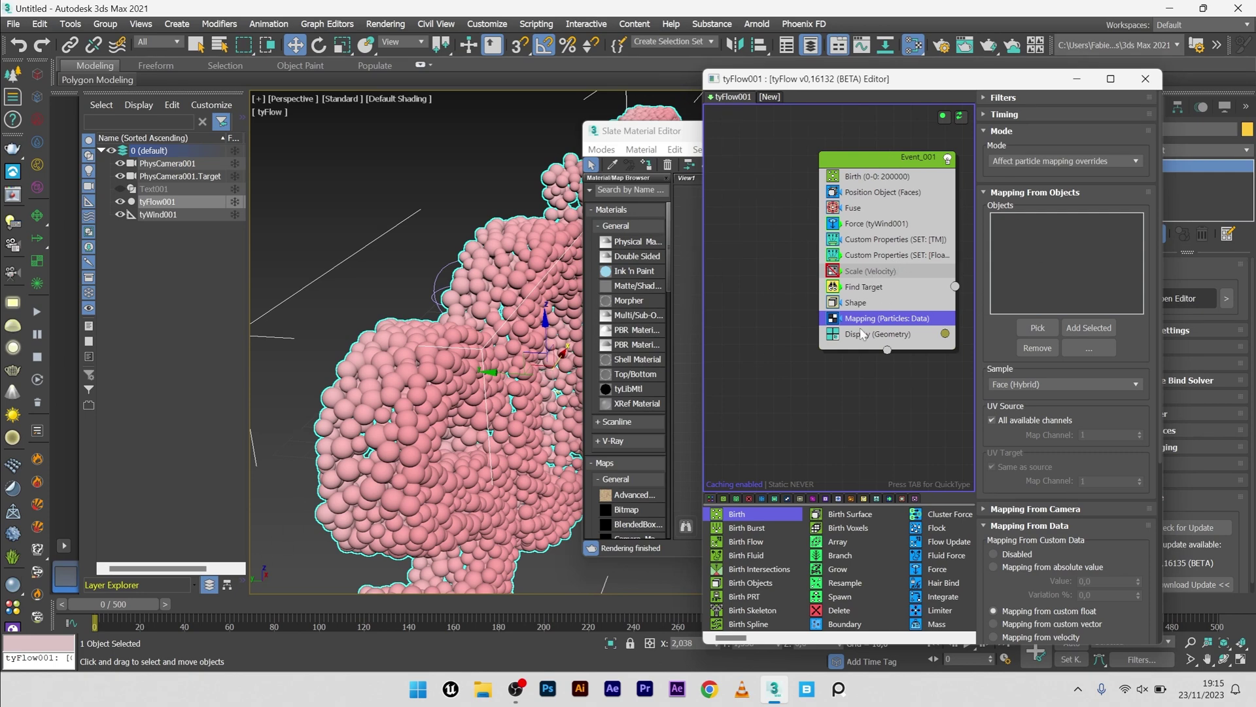
click(1007, 114)
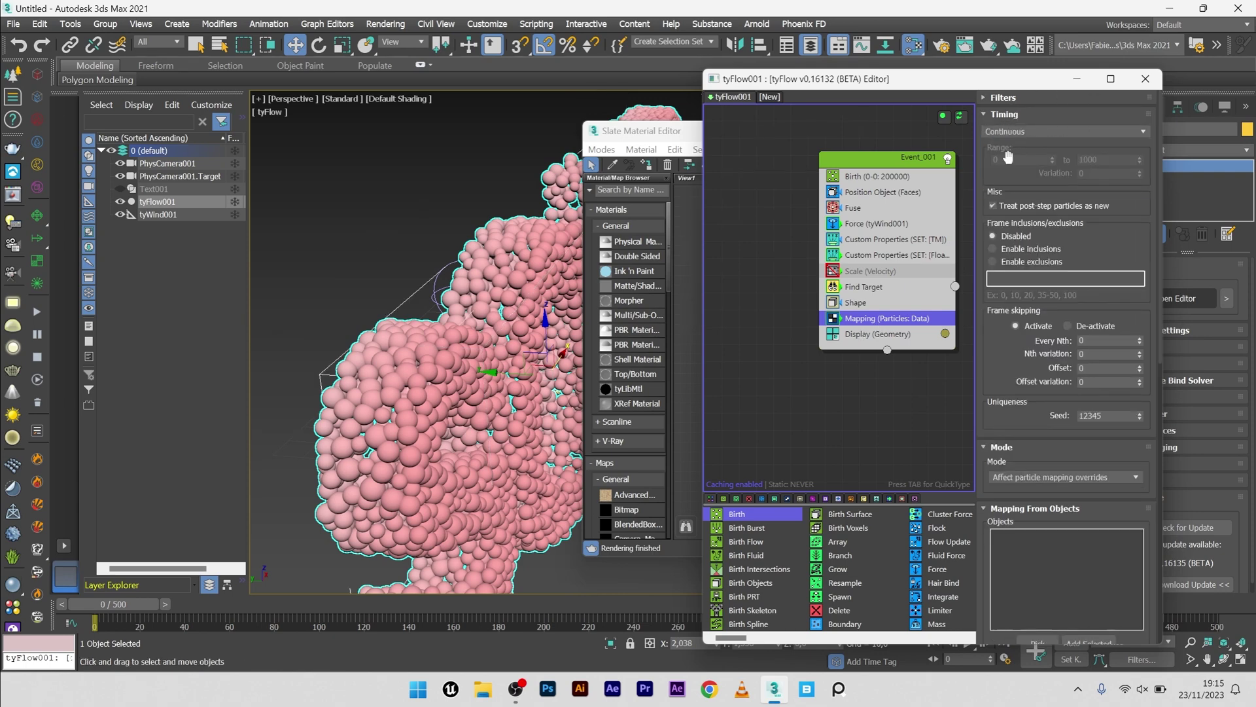
click(379, 603)
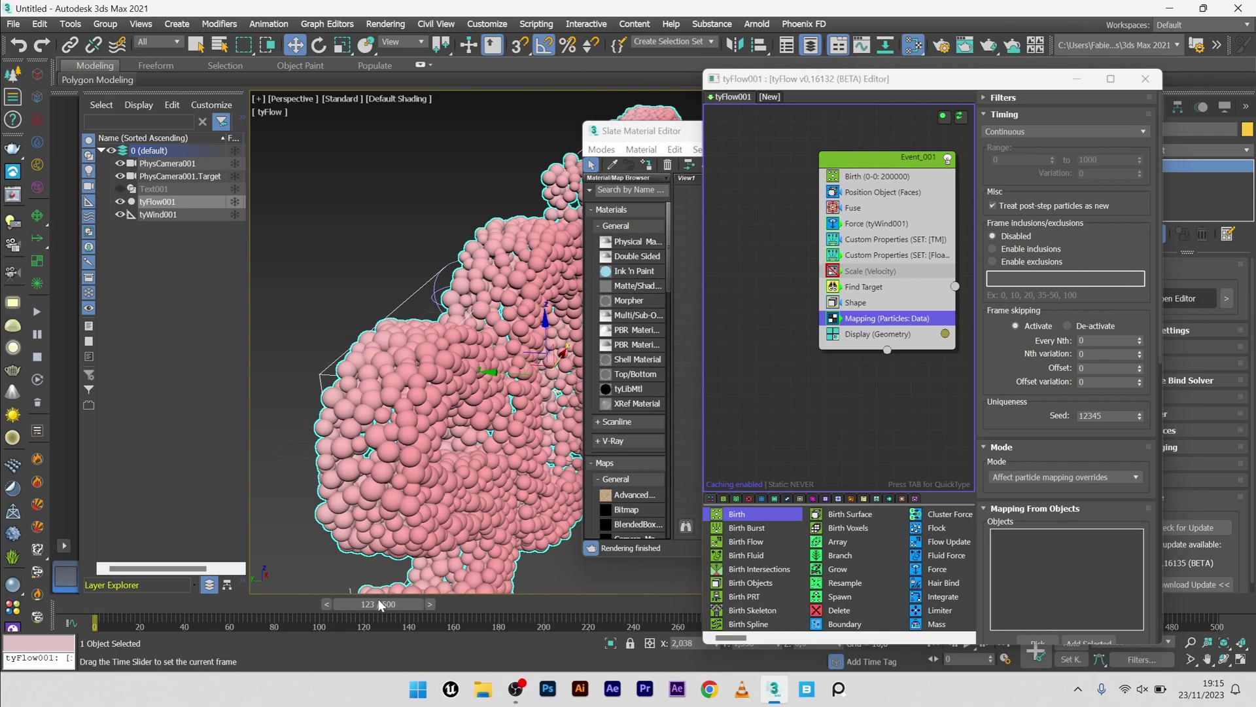
drag(380, 604, 378, 604)
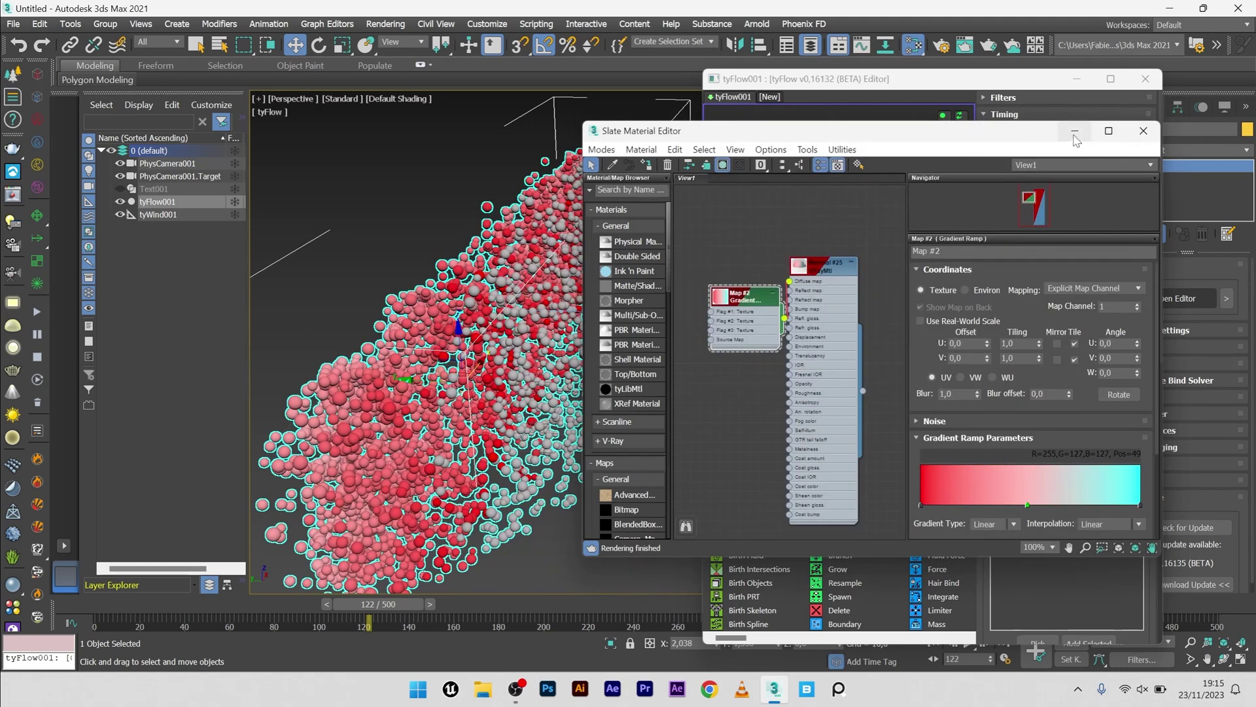
Add a yellow stop (R255, G236, B44) near the start of the gradient ramp
click(1089, 95)
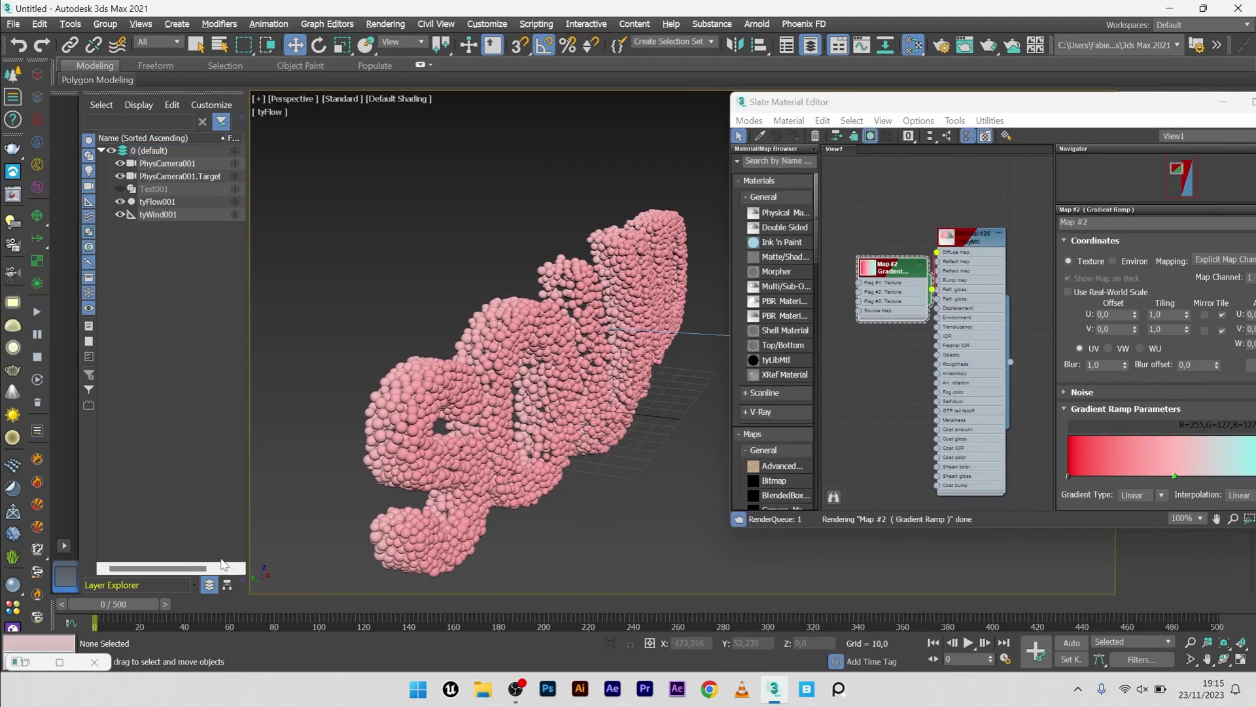
drag(131, 607, 151, 607)
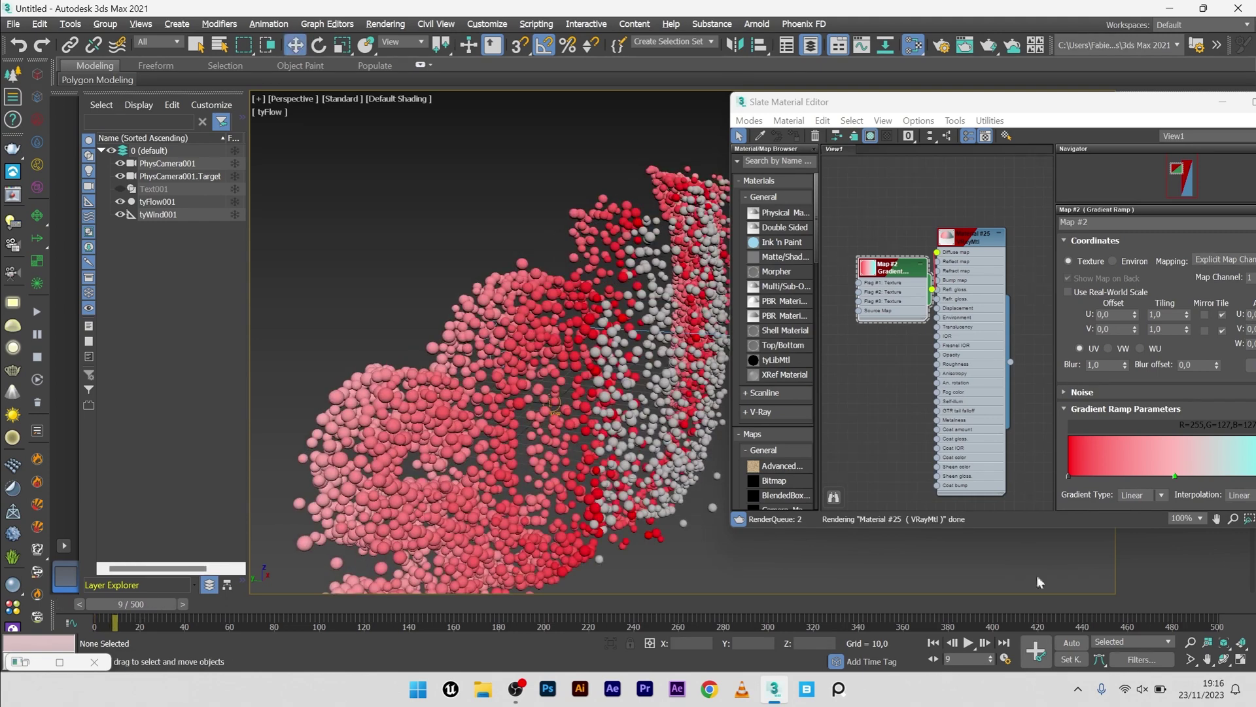
click(1176, 477)
drag(1174, 477, 1154, 476)
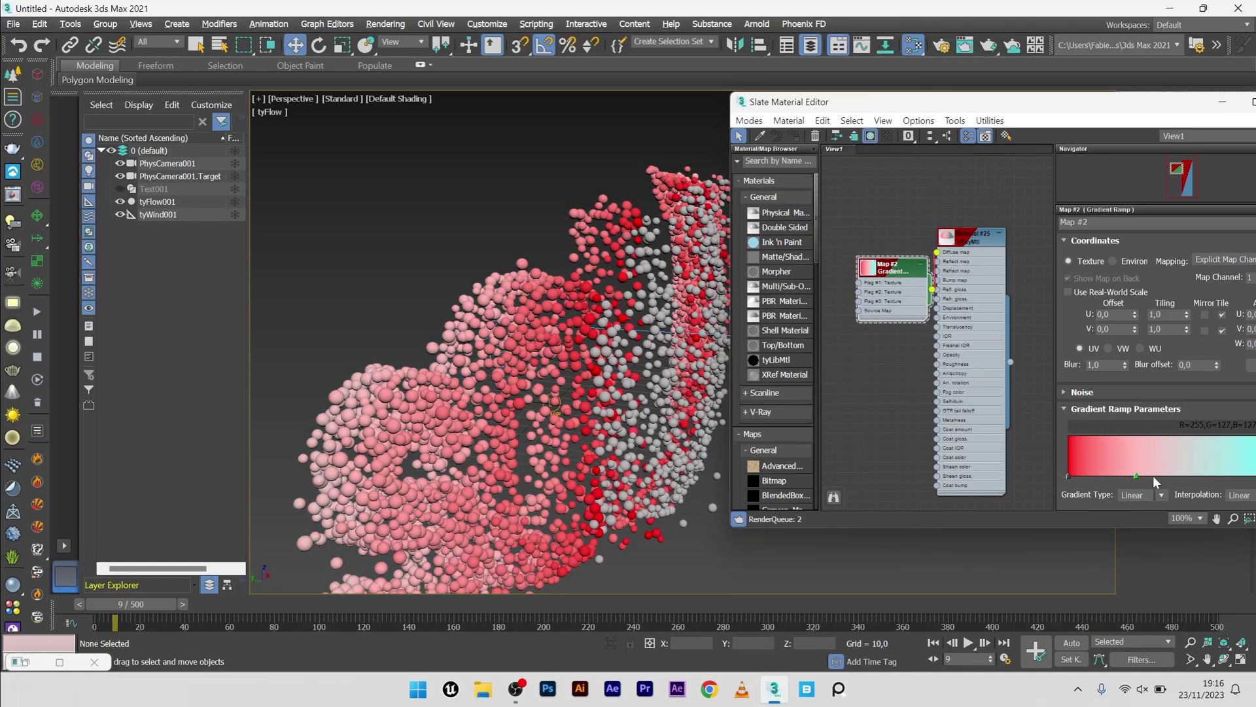
click(1099, 476)
double_click(1114, 473)
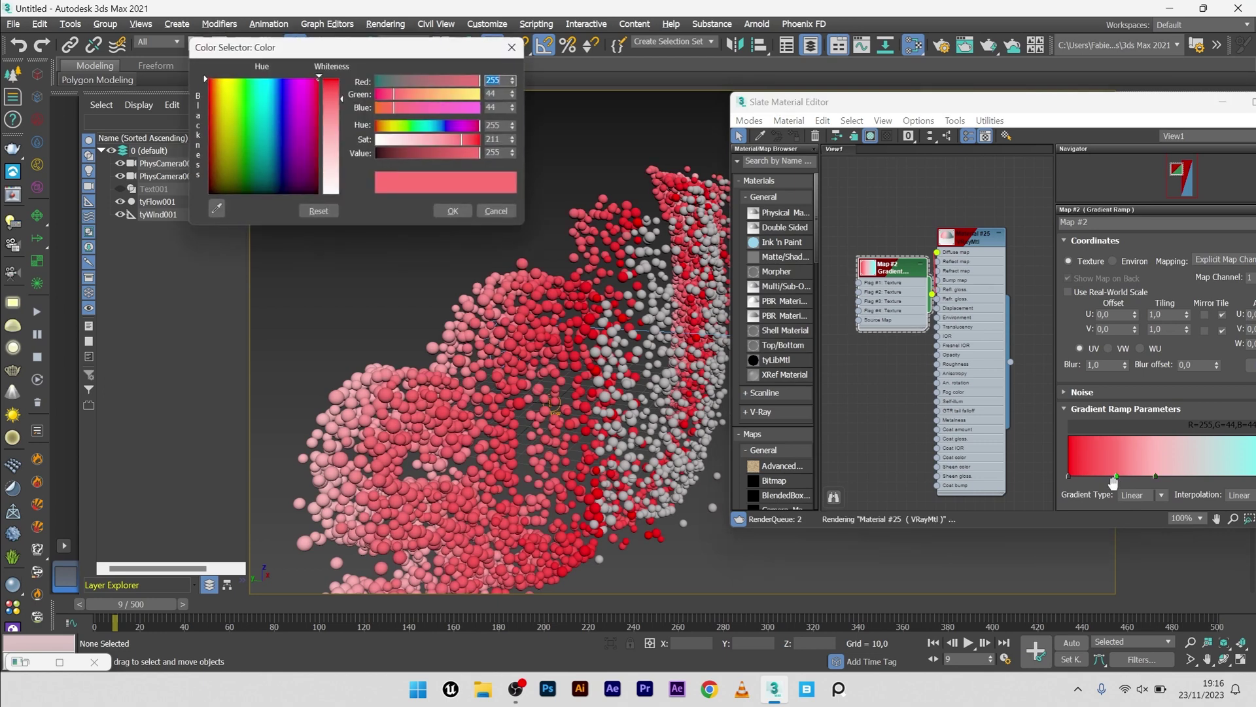
drag(393, 94, 473, 96)
click(453, 211)
Orbit to face the letters at frame 5 and select tyFlow001
alt+middle_drag(599, 386, 447, 440)
drag(115, 604, 107, 603)
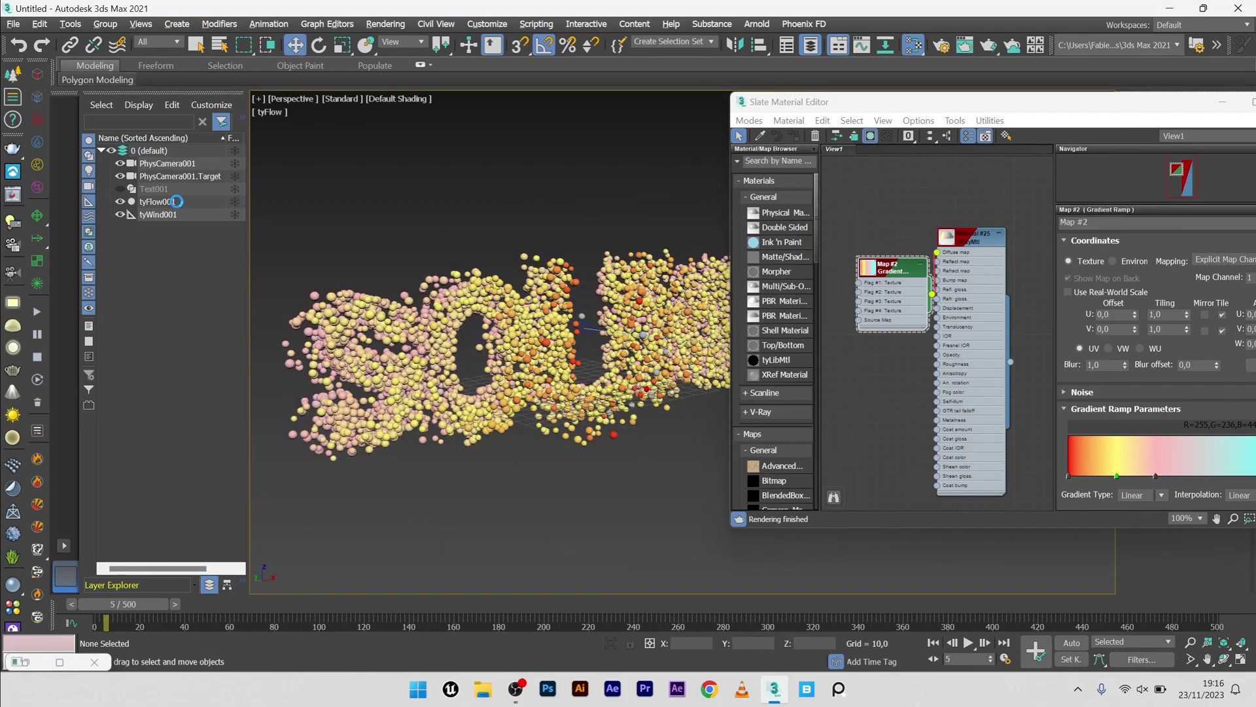
click(177, 201)
drag(1034, 101, 762, 186)
click(1227, 298)
Set the Shape operator's particle scale to 800%
click(859, 224)
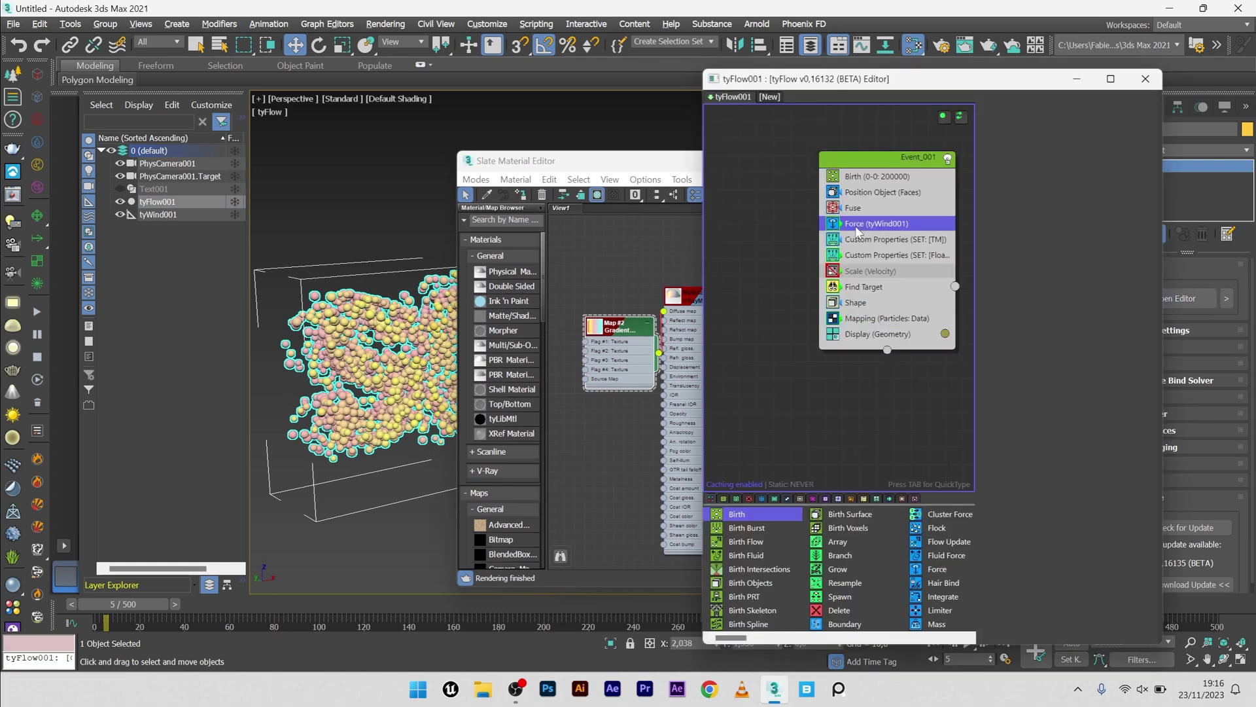
click(857, 303)
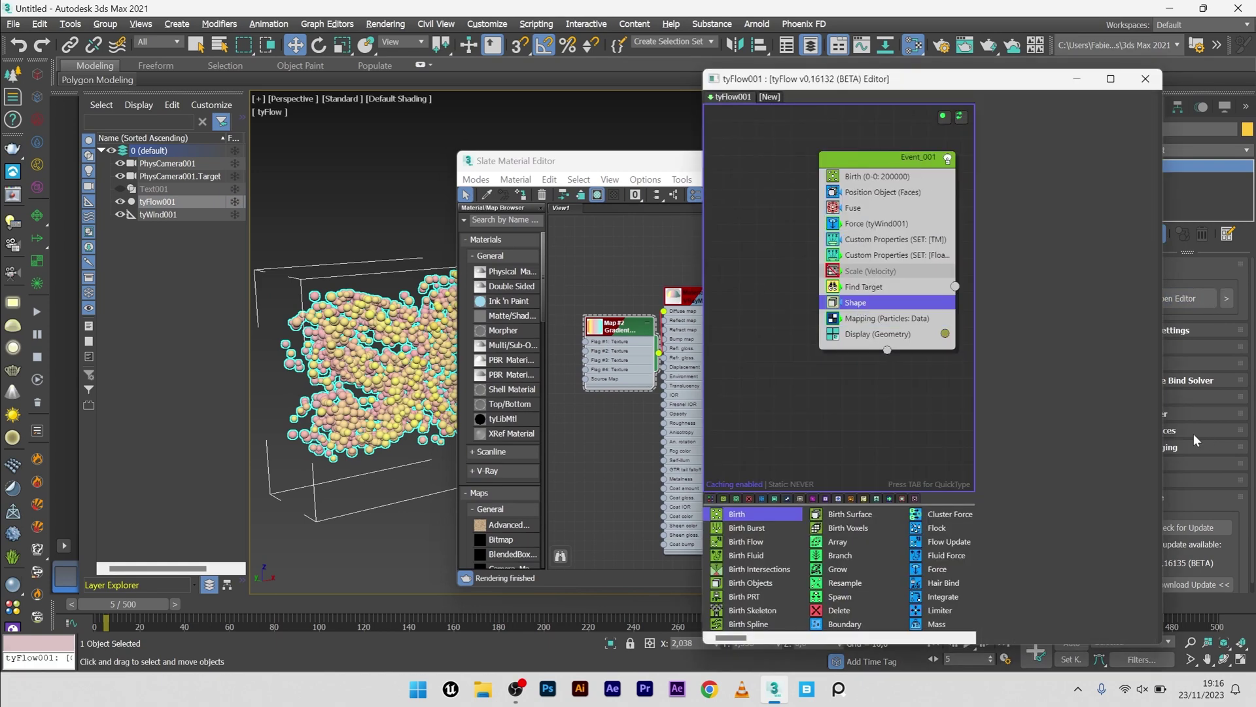
scroll(1100, 521, down, 5)
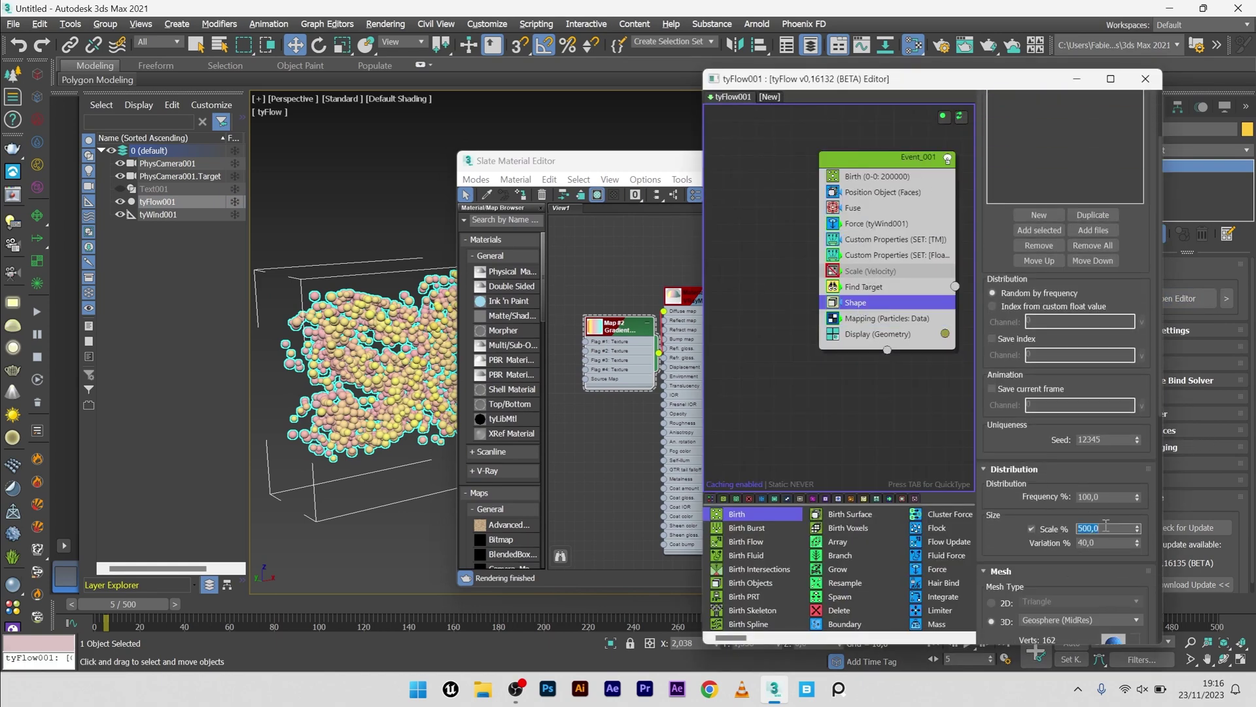
key(Return)
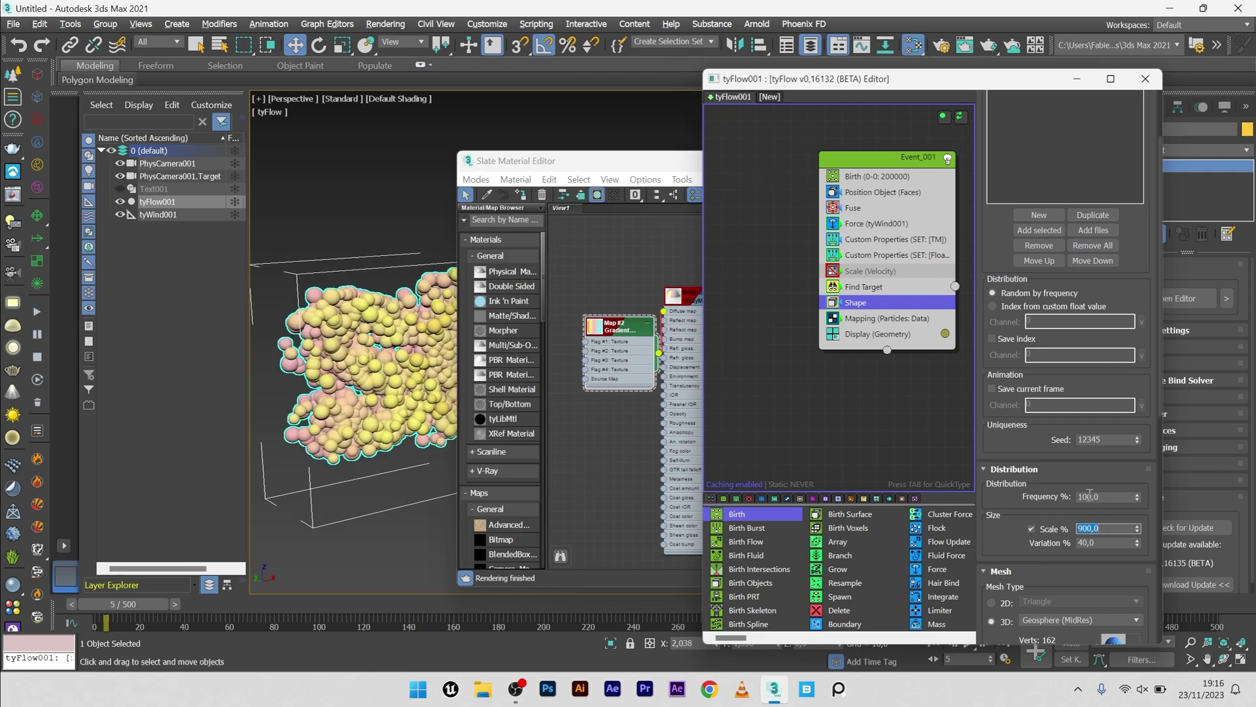
Raise the Fuse radius multiplier from 2.5 to 3.5 and check the fused letters
click(854, 207)
drag(113, 603, 102, 603)
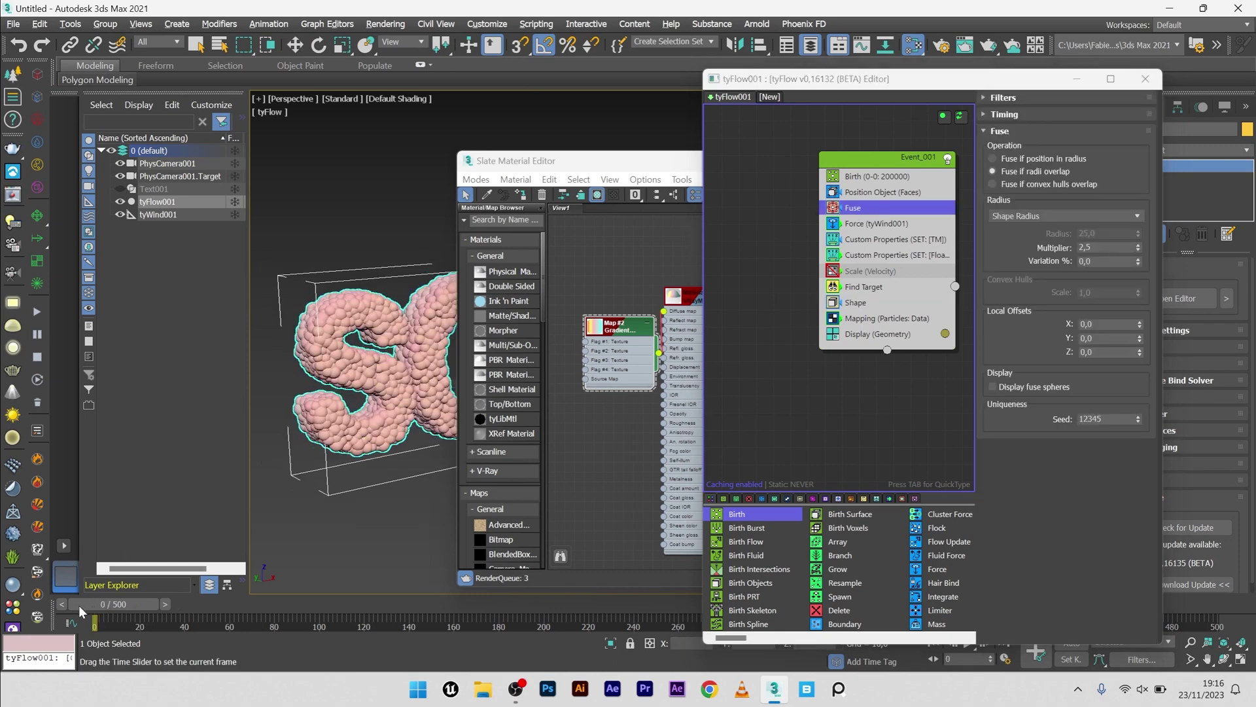
click(1102, 248)
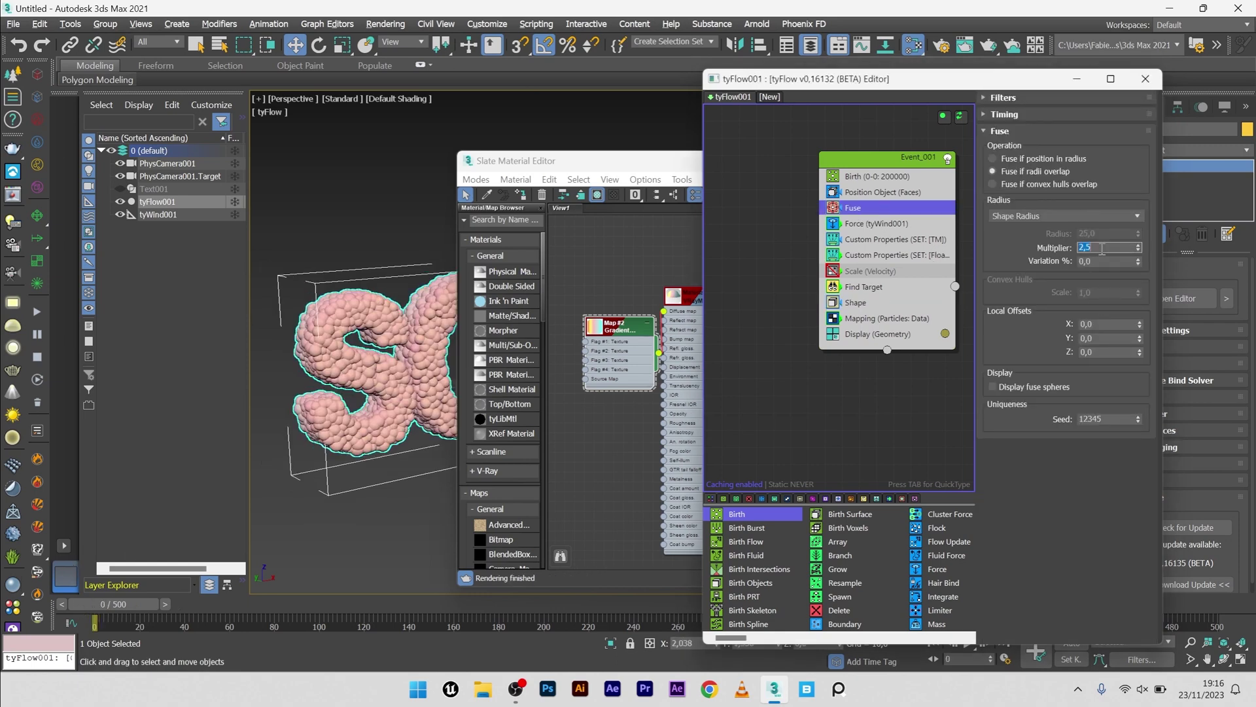
text(4)
key(Return)
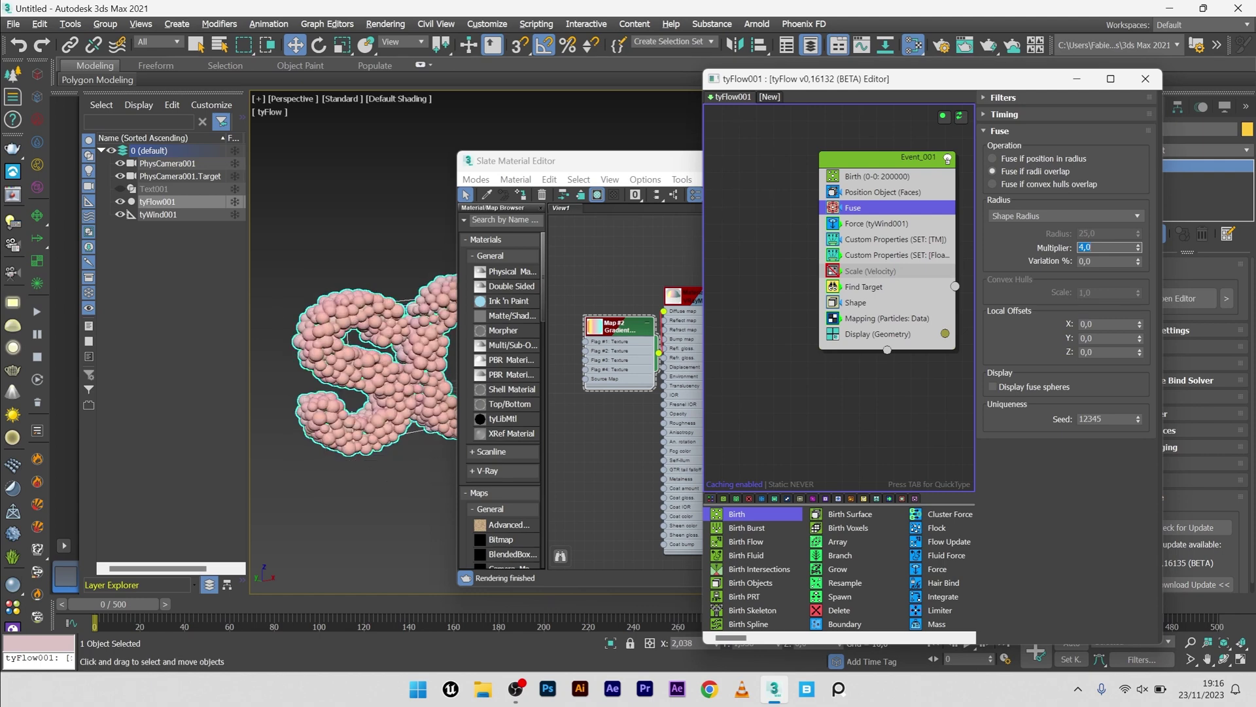
text(3)
key(Return)
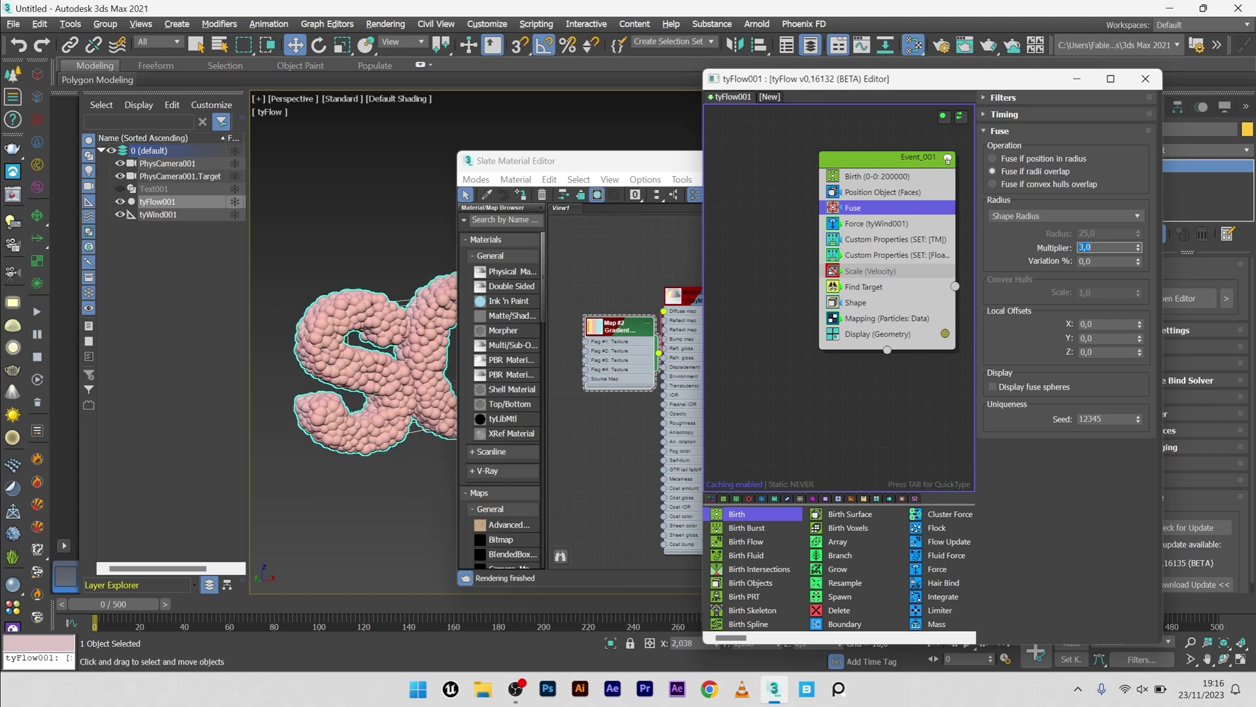
click(1077, 80)
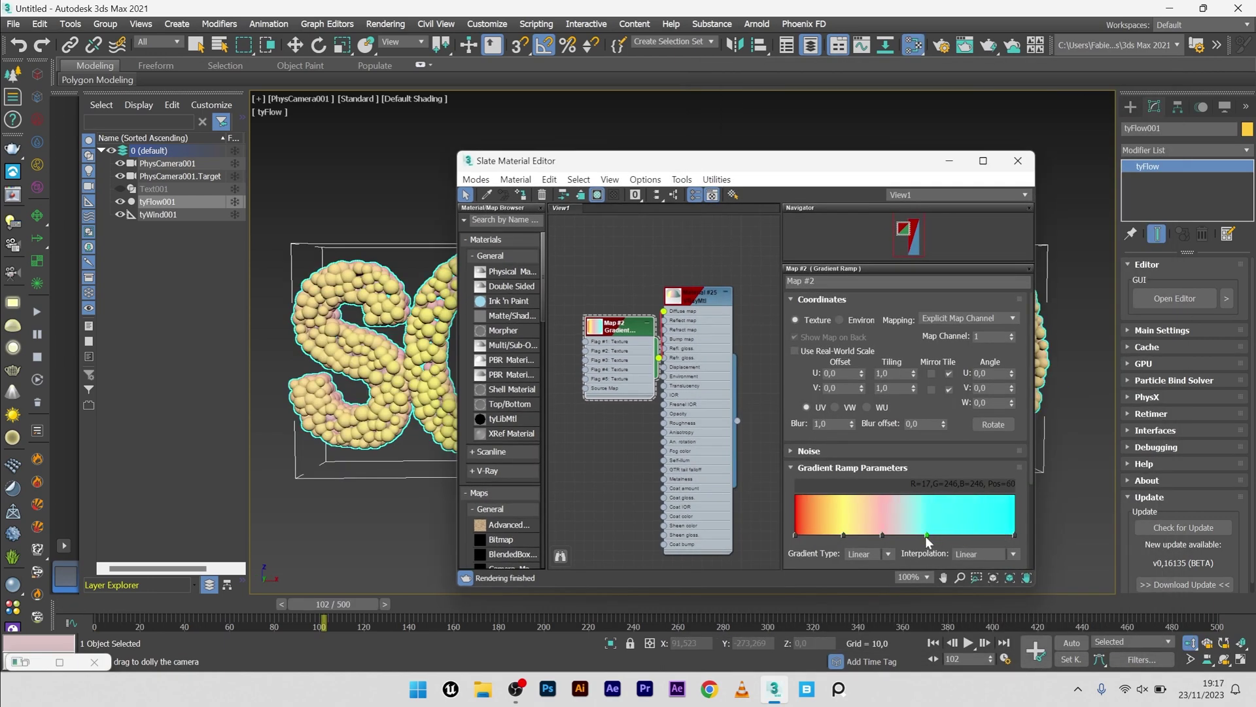
Delete the pink Pos 40 gradient stop and scrub to review the SOUND letters
drag(922, 536, 917, 536)
right_click(882, 534)
click(922, 606)
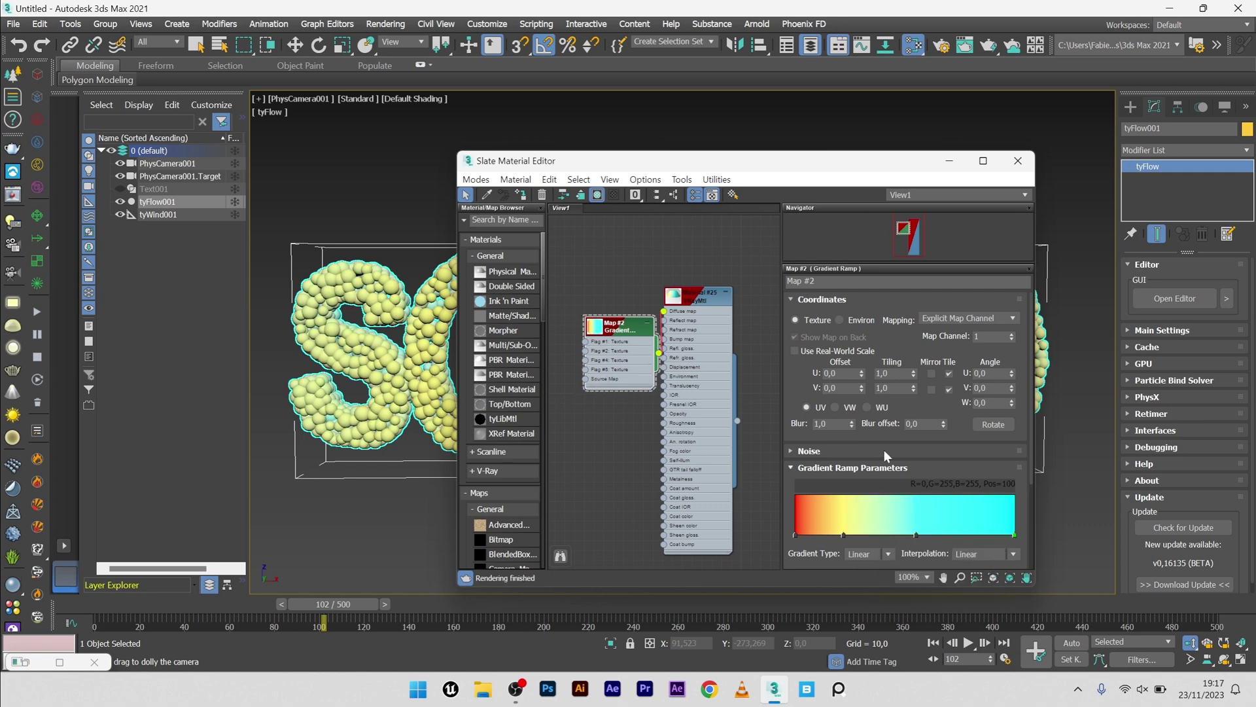
click(957, 162)
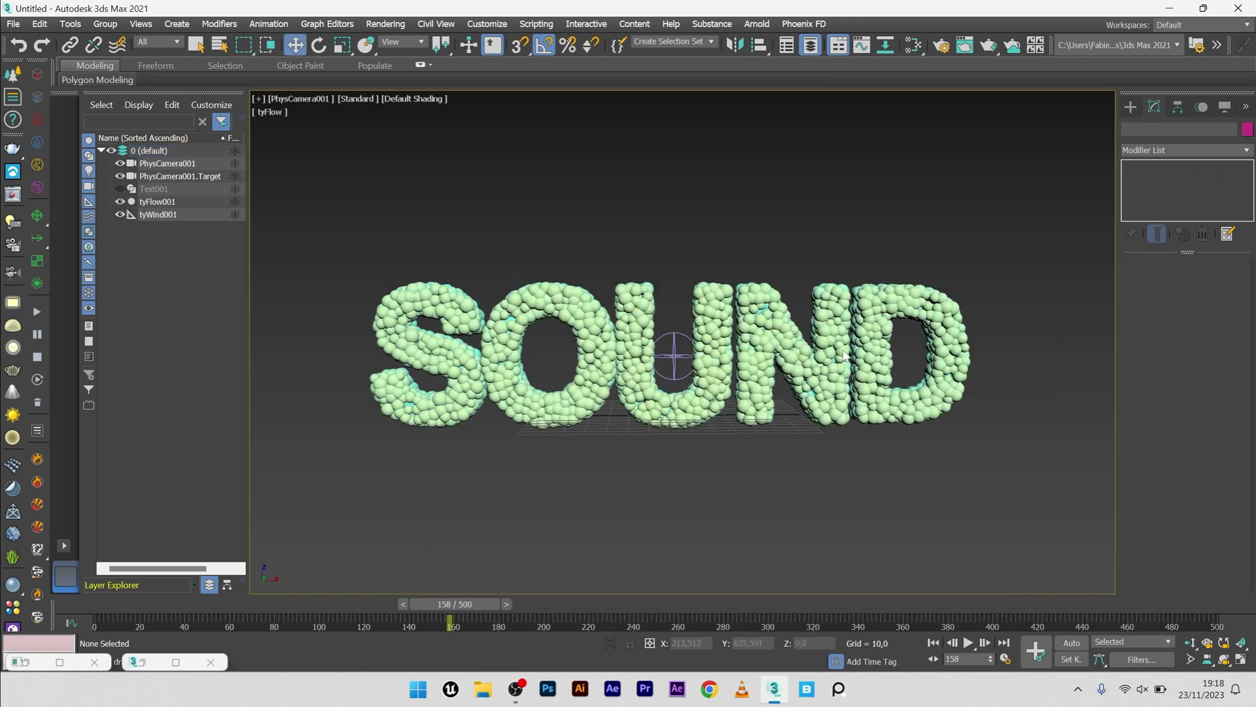
mouse_move(468, 604)
mouse_down()
mouse_move(454, 603)
mouse_move(503, 602)
mouse_move(478, 610)
mouse_up()
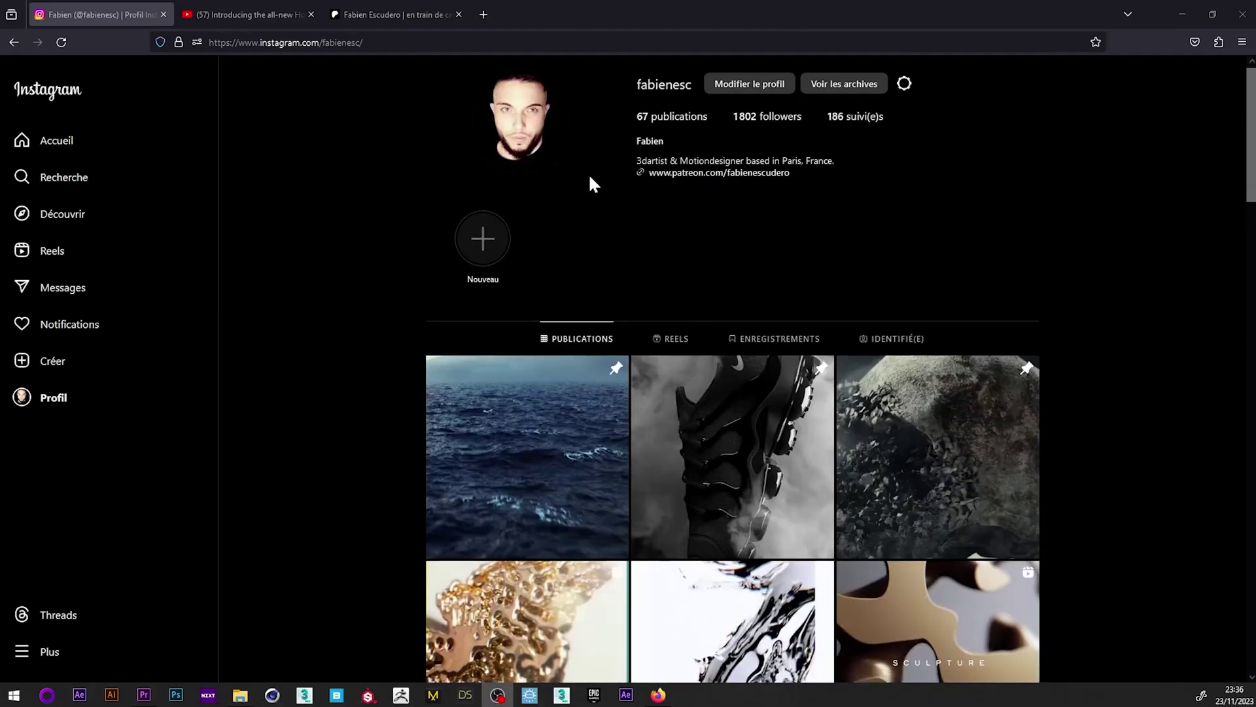
Play the 'Introducing the all-new HomePod | Apple' video in the YouTube tab
scroll(589, 180, down, 7)
scroll(592, 188, down, 3)
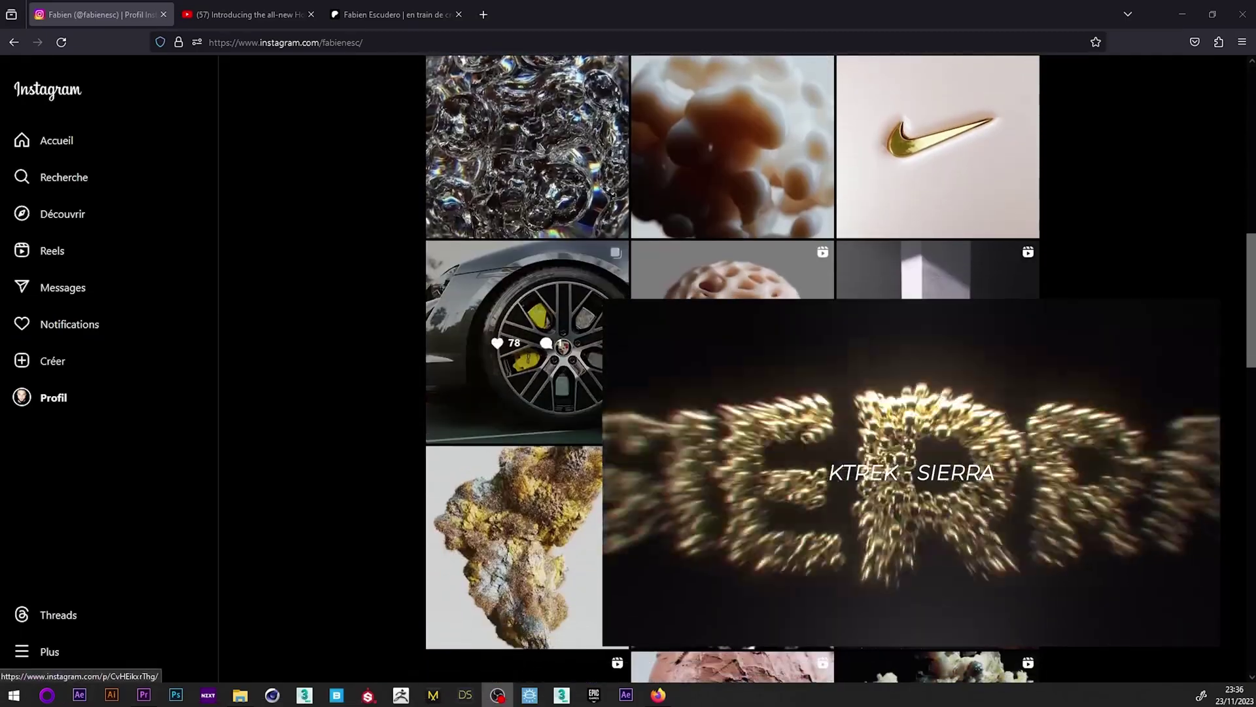
scroll(576, 163, up, 6)
click(309, 23)
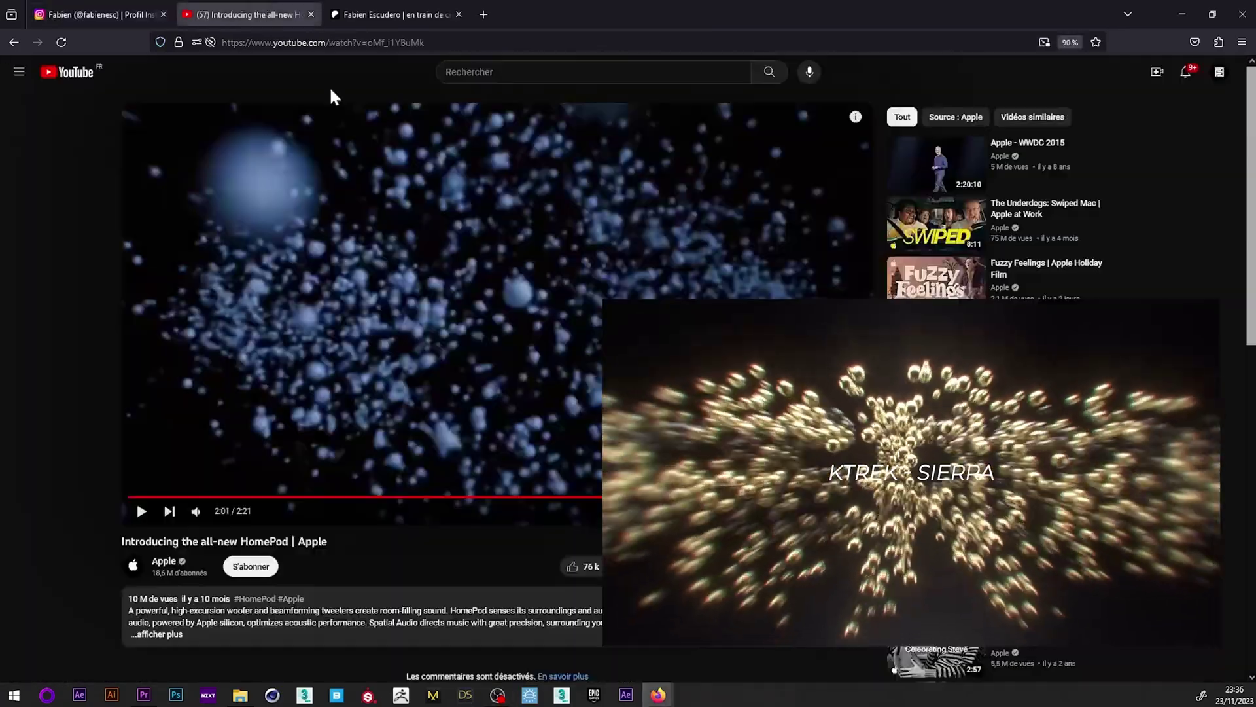
click(141, 512)
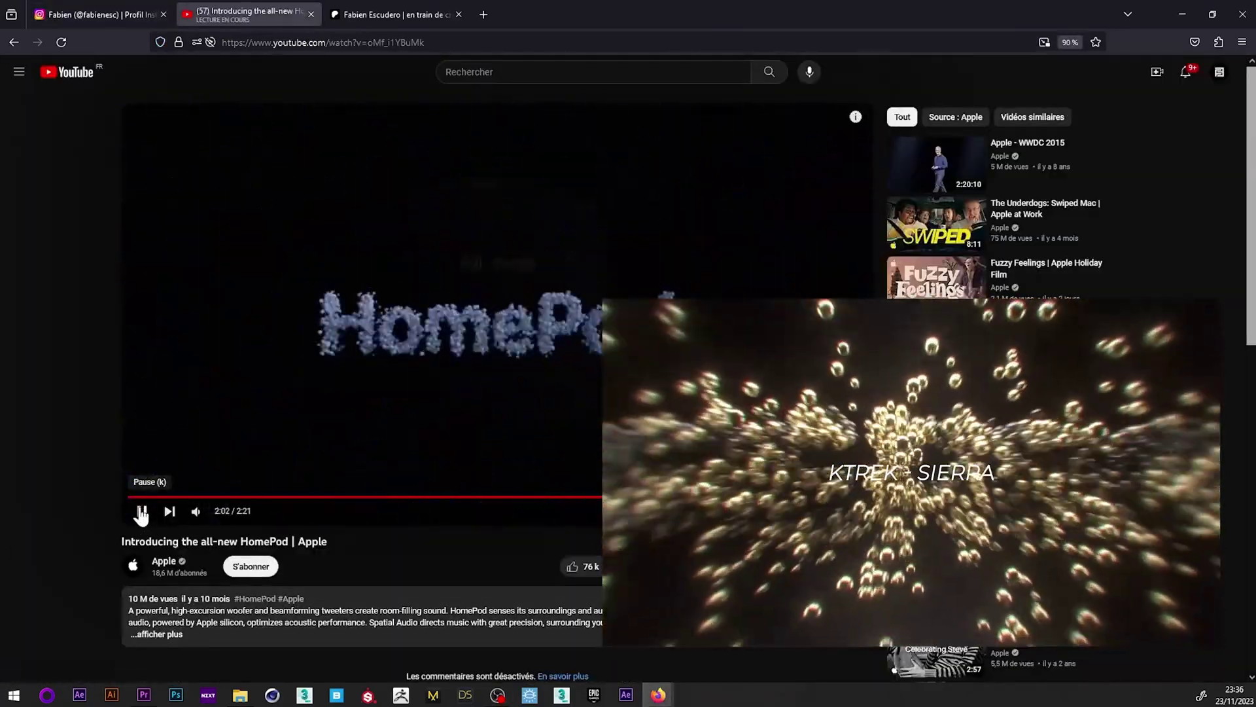